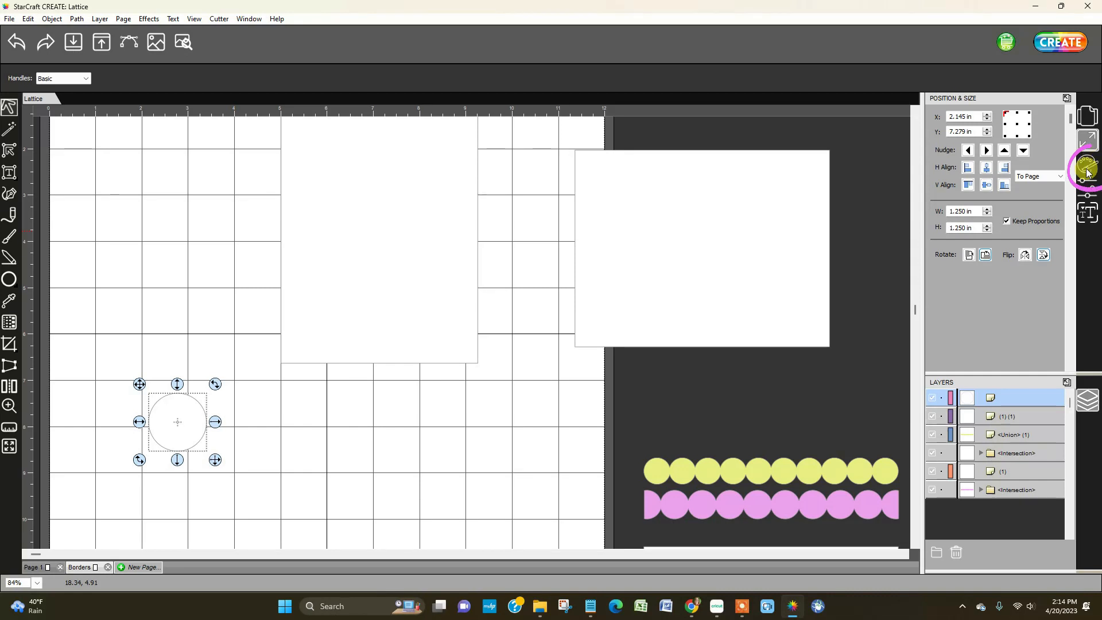
Step: Fill the 1.25 in circle with light yellow, hex FFFF80
{"action": "left_click", "coordinate": [1032, 118]}
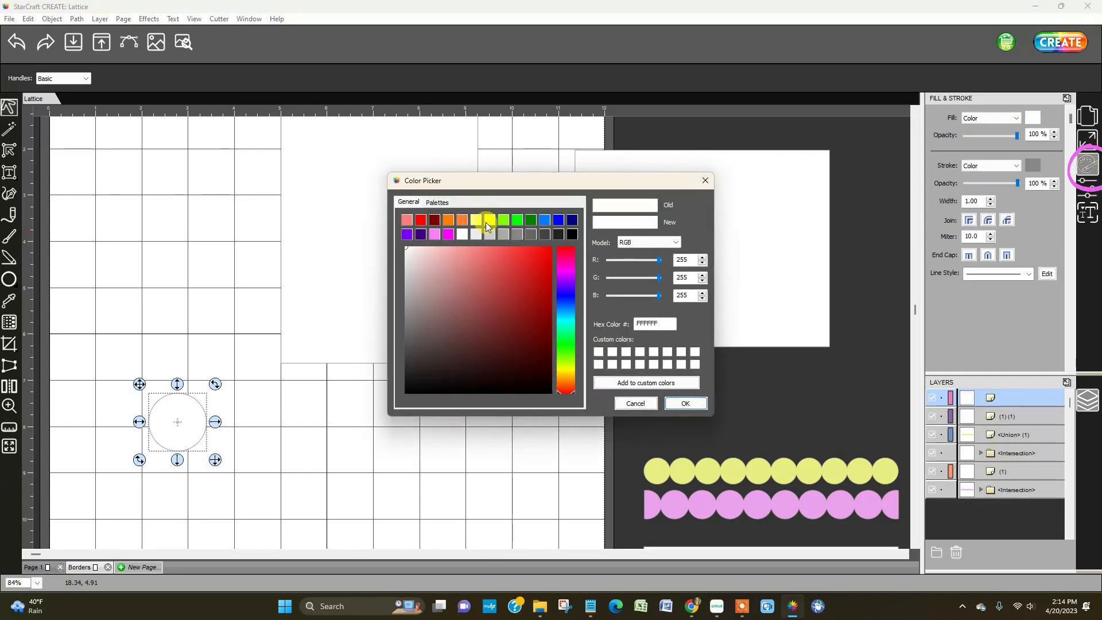
{"action": "left_click", "coordinate": [481, 222]}
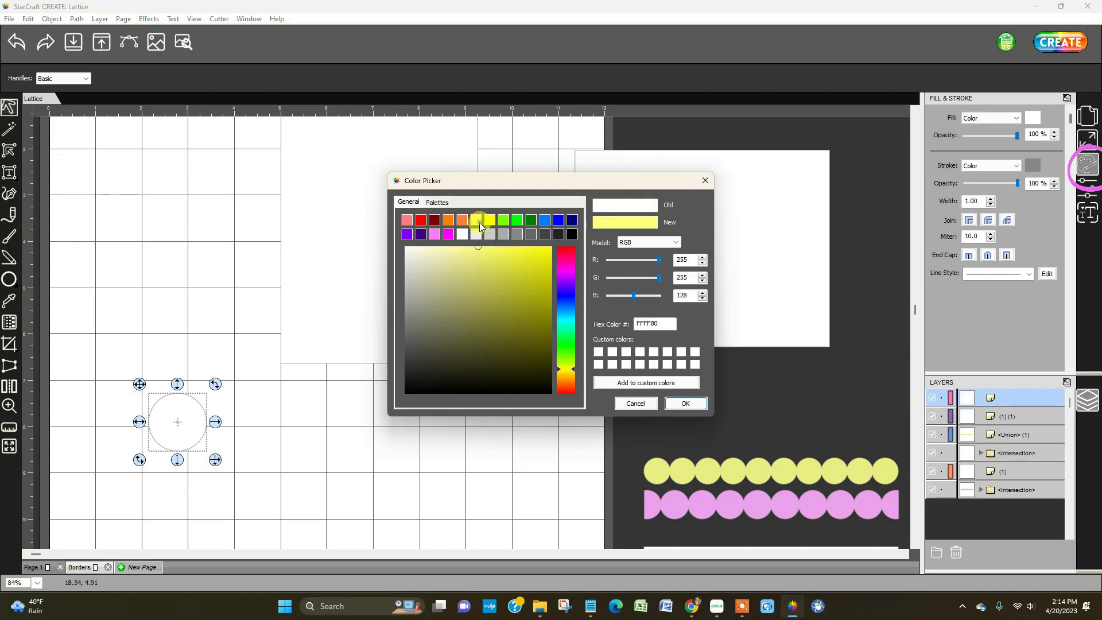
{"action": "left_click", "coordinate": [701, 402]}
{"action": "left_click", "coordinate": [395, 456]}
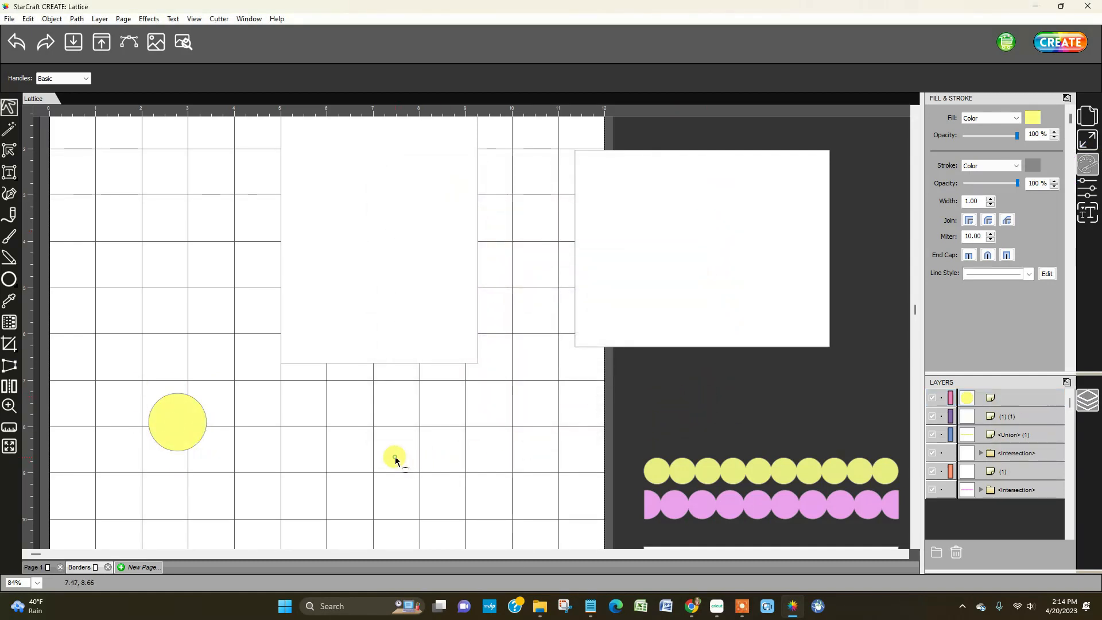
Step: Duplicate the yellow circle and offset the copy sideways so it overlaps half of the original
{"action": "left_click", "coordinate": [172, 419]}
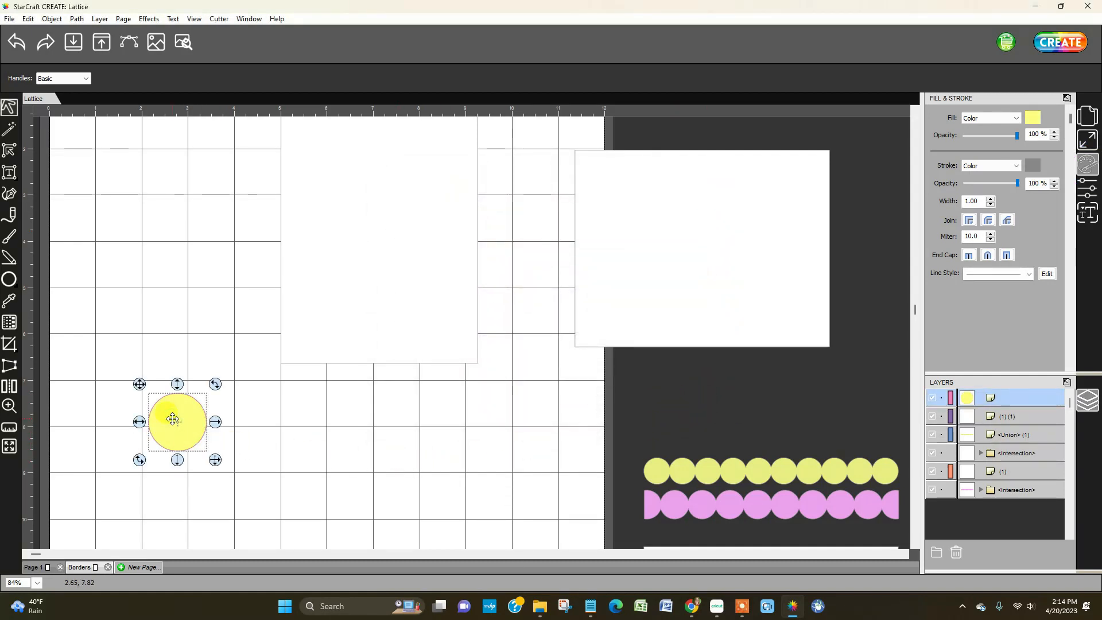
{"action": "key", "text": "ctrl+d"}
{"action": "left_click_drag", "start_coordinate": [172, 418], "coordinate": [213, 418]}
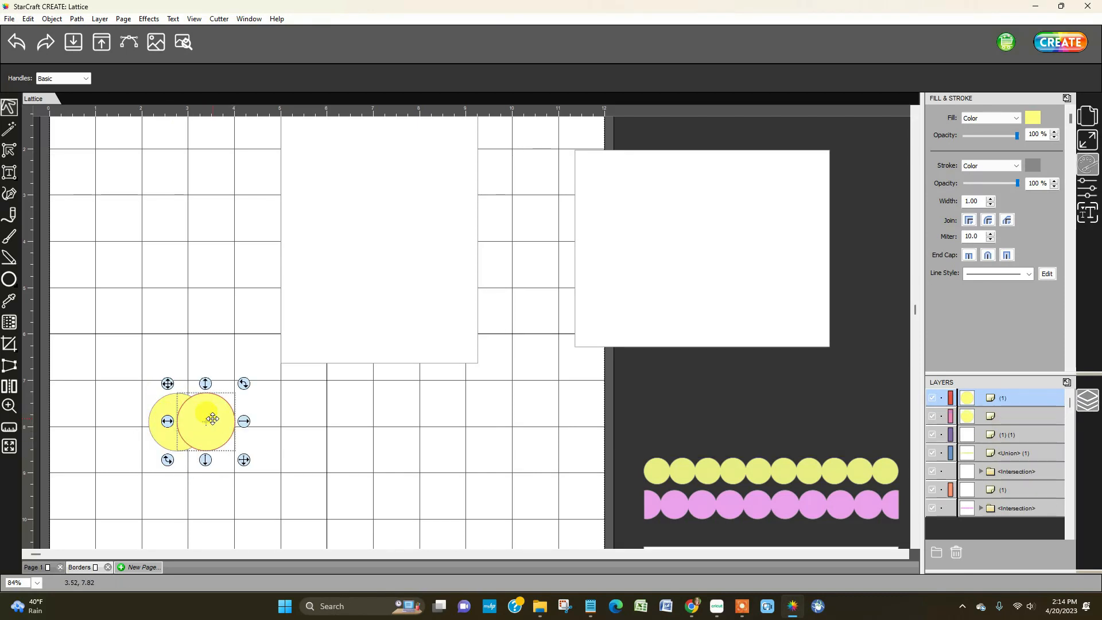
Step: Align the two overlapping yellow circles by their vertical centers
{"action": "left_click_drag", "start_coordinate": [118, 352], "coordinate": [276, 490]}
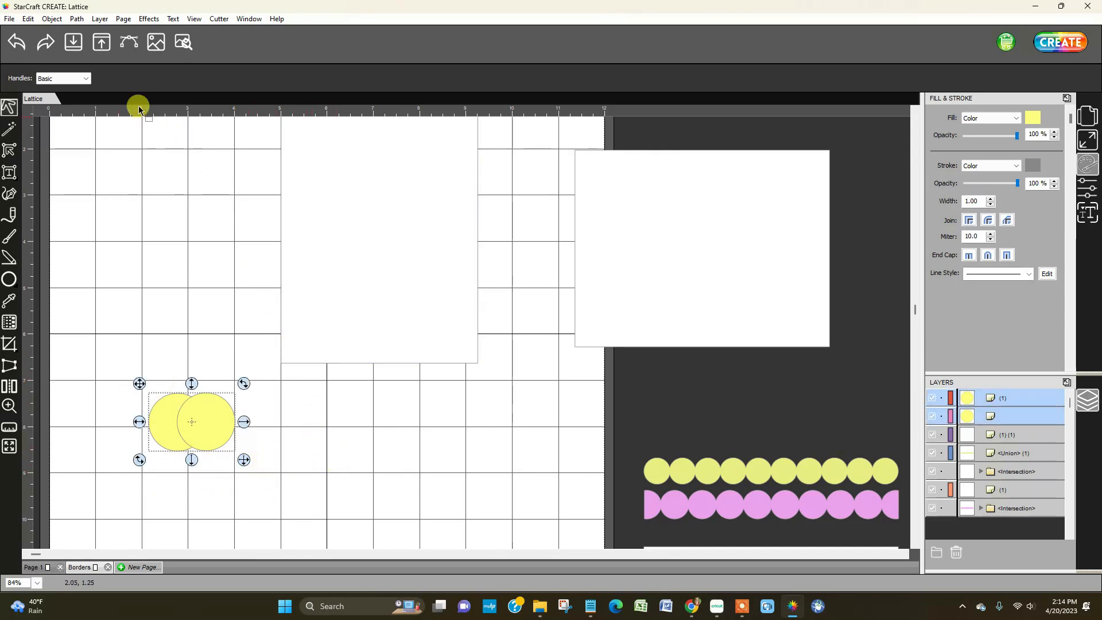
{"action": "left_click", "coordinate": [51, 19]}
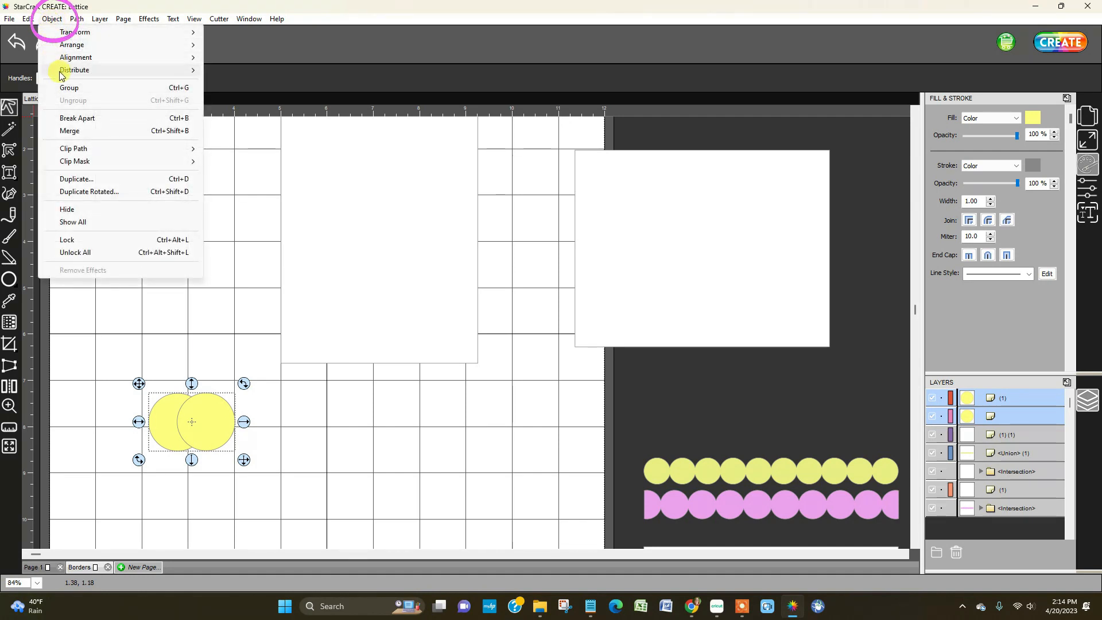
{"action": "mouse_move", "coordinate": [75, 57]}
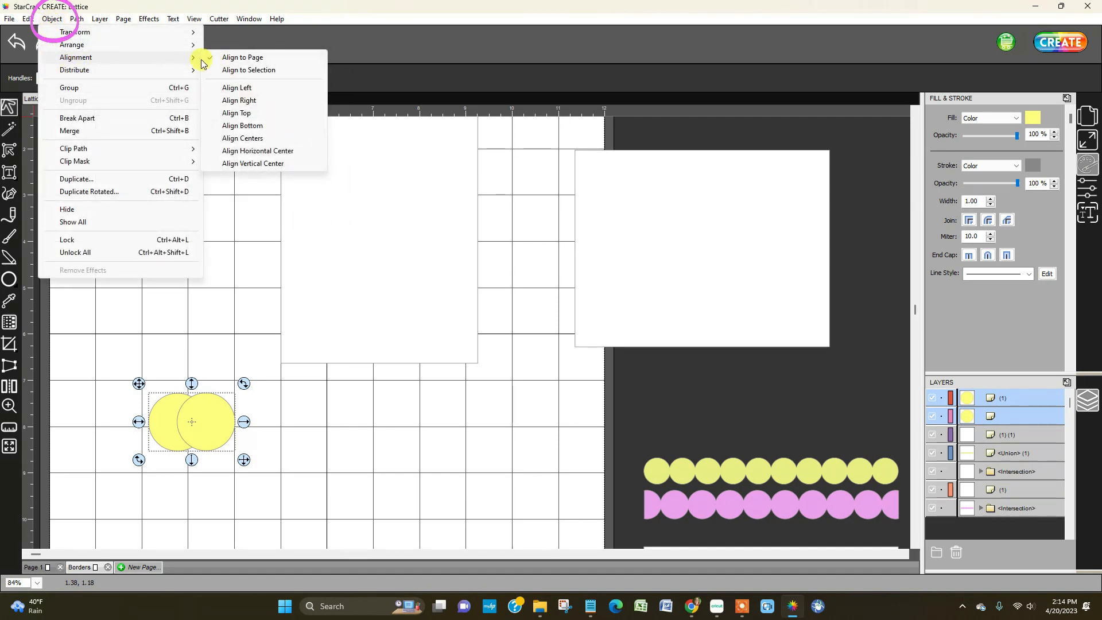
{"action": "left_click", "coordinate": [248, 165]}
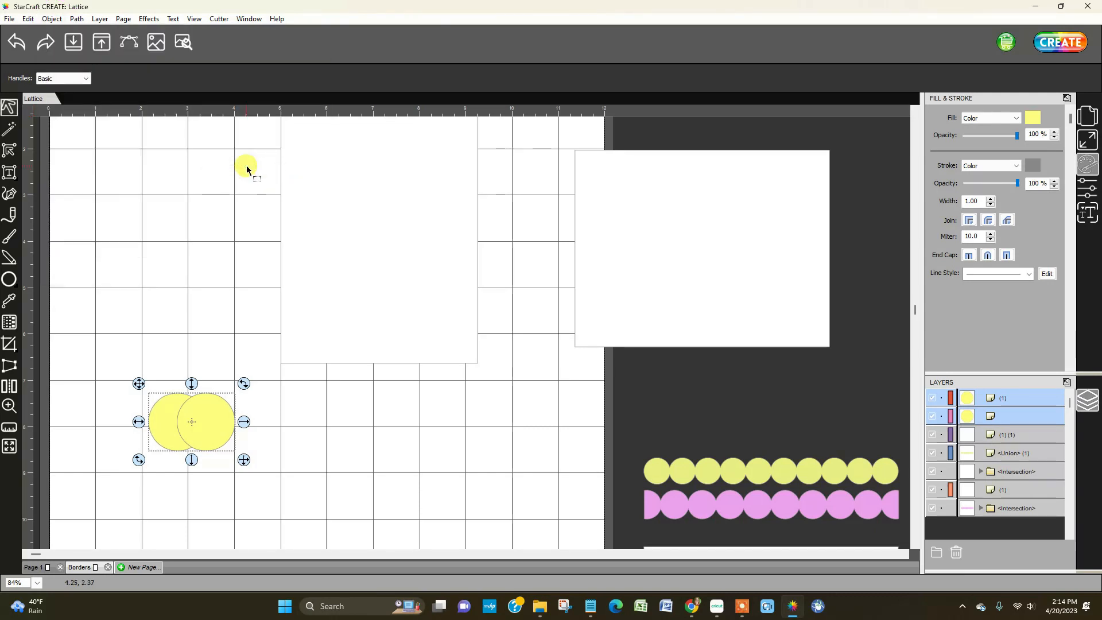
{"action": "left_click", "coordinate": [246, 165]}
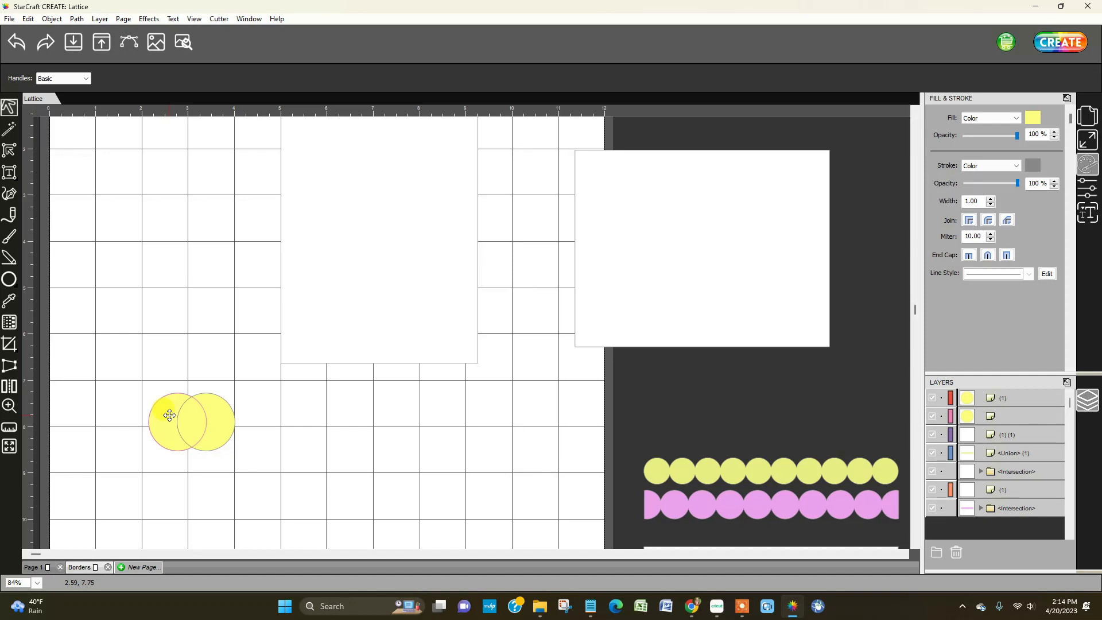
Step: Intersect the two overlapping circles to leave a single petal shape
{"action": "left_click_drag", "start_coordinate": [118, 377], "coordinate": [253, 475]}
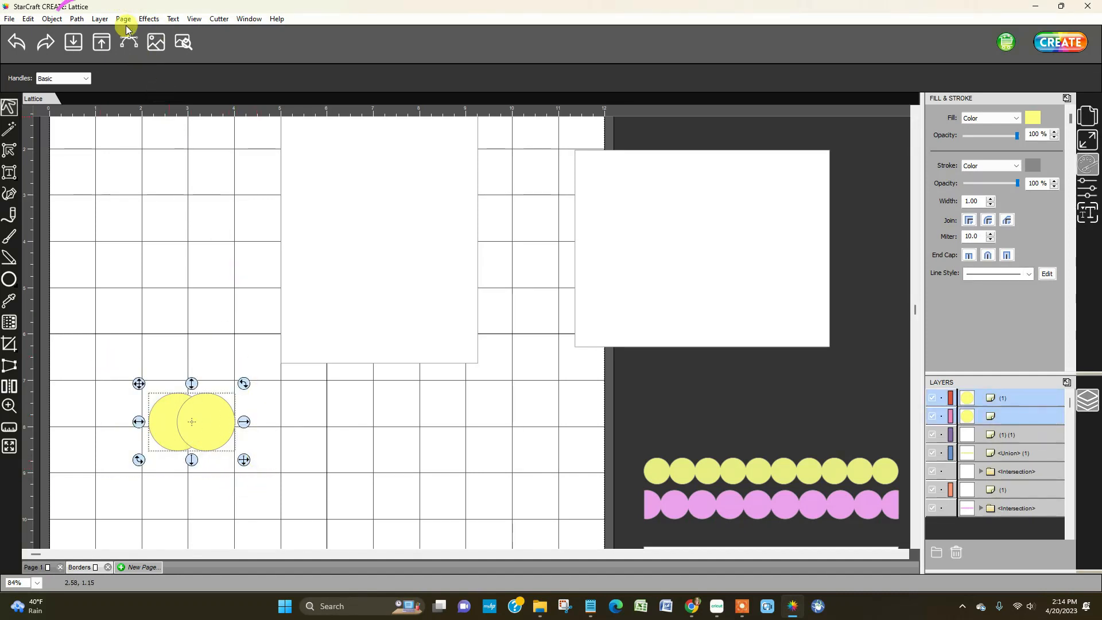
{"action": "left_click", "coordinate": [77, 20]}
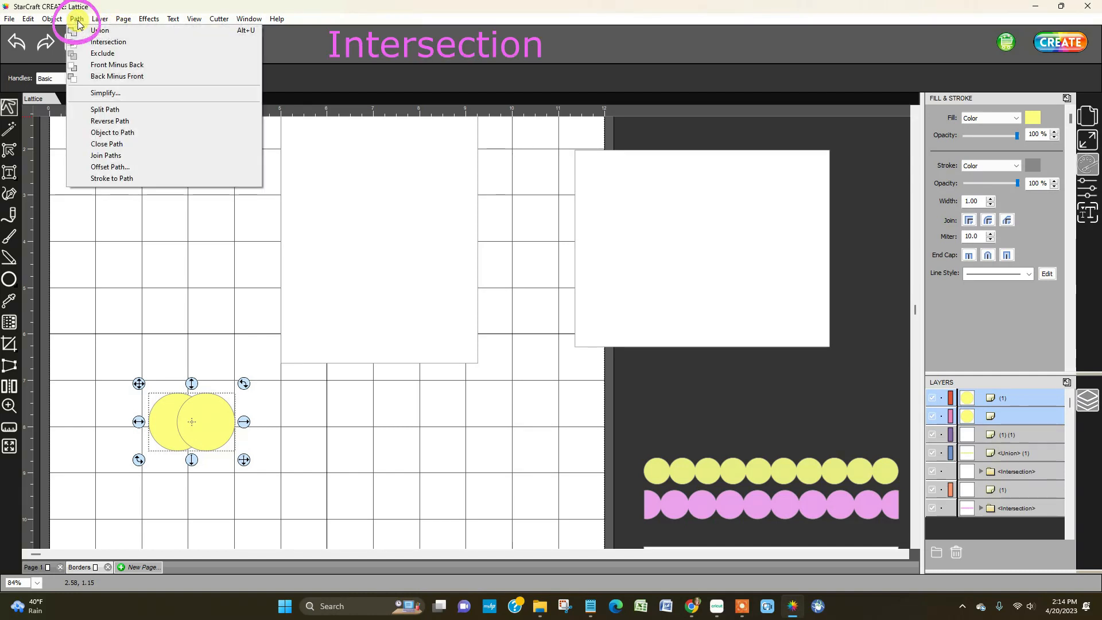
{"action": "left_click", "coordinate": [98, 43]}
{"action": "left_click", "coordinate": [184, 270]}
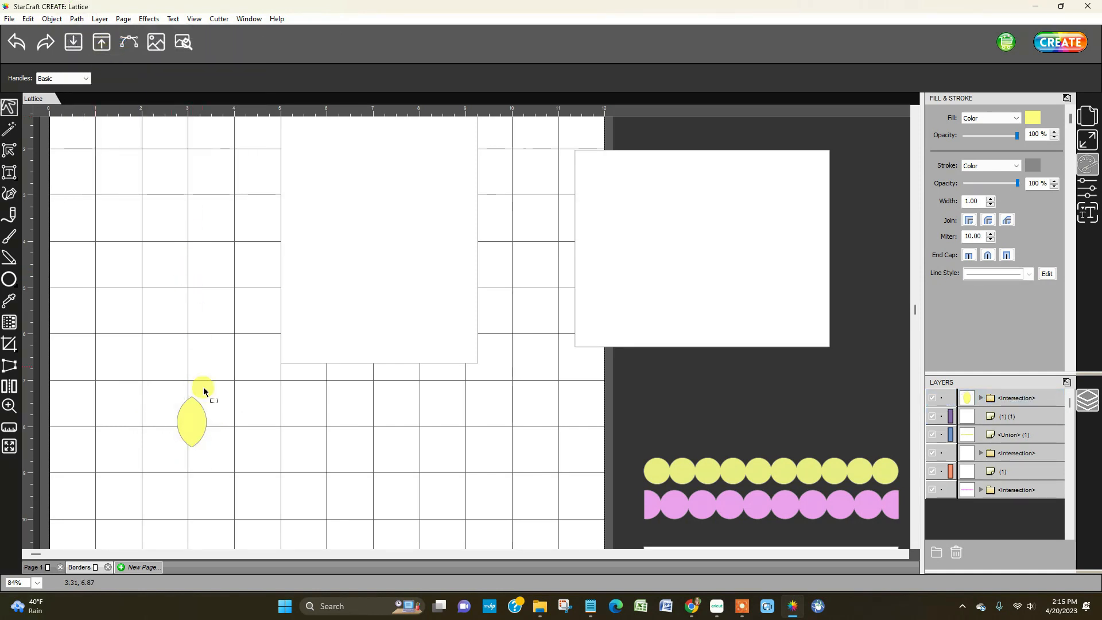
Step: Create a grouped flower from the petal with a rotated duplicate of 6 total copies, clockwise and evenly spaced
{"action": "left_click", "coordinate": [192, 416]}
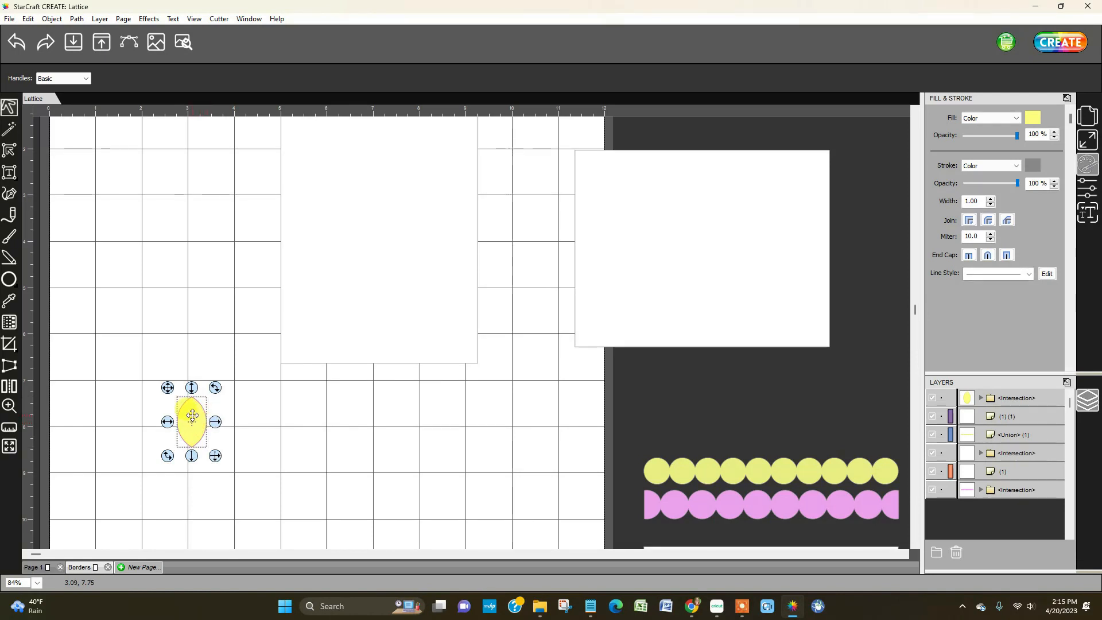
{"action": "left_click", "coordinate": [52, 19]}
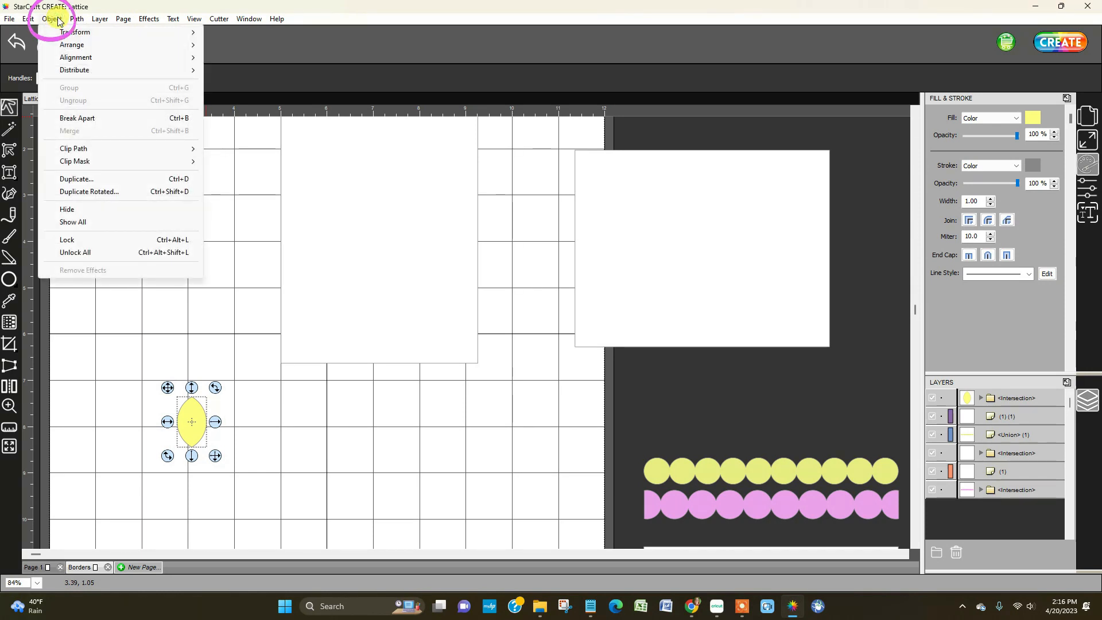
{"action": "left_click", "coordinate": [120, 192]}
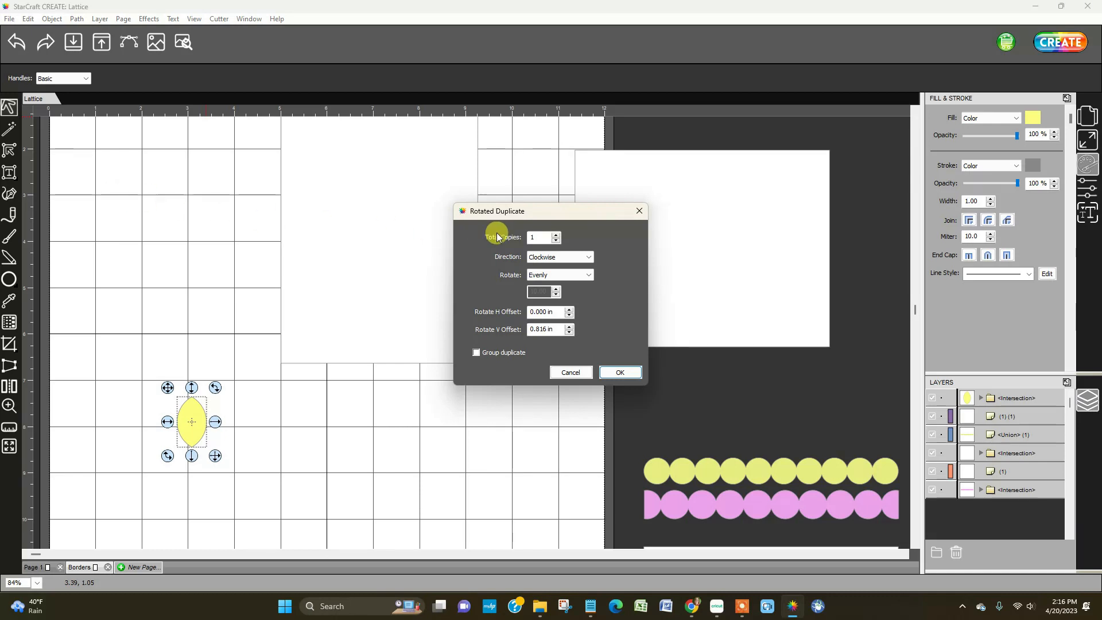
{"action": "left_click", "coordinate": [556, 234]}
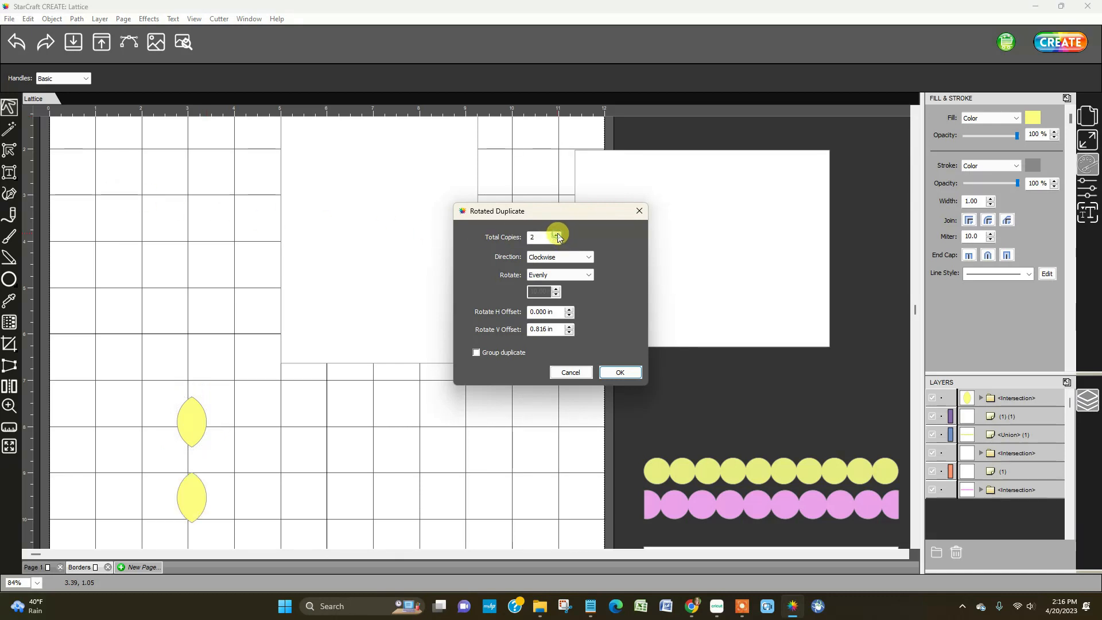
{"action": "left_click", "coordinate": [556, 234]}
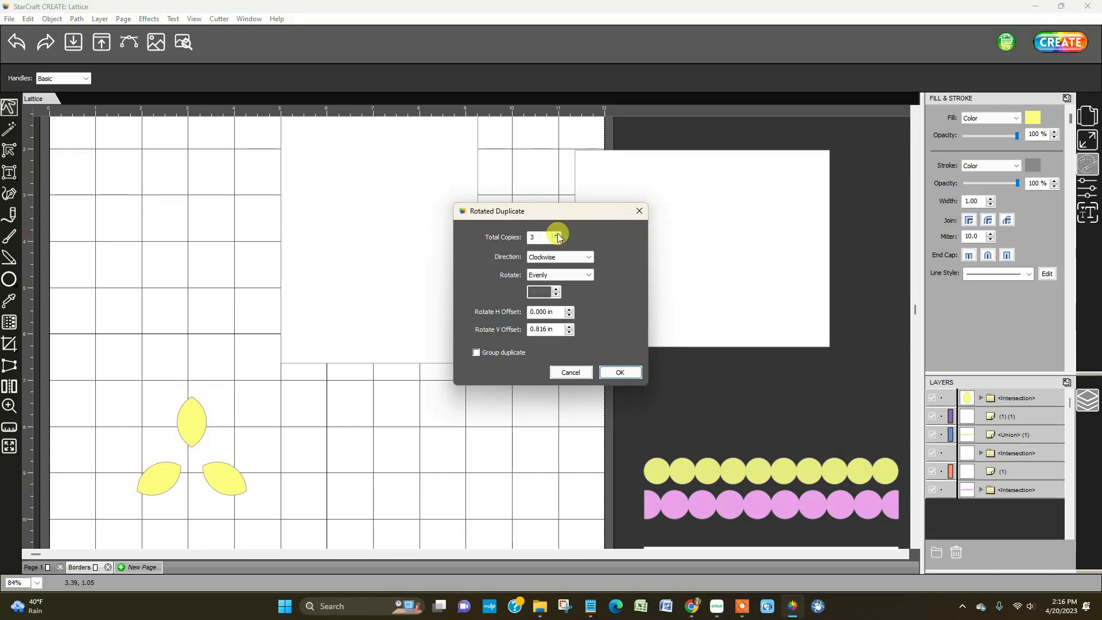
{"action": "left_click", "coordinate": [556, 234]}
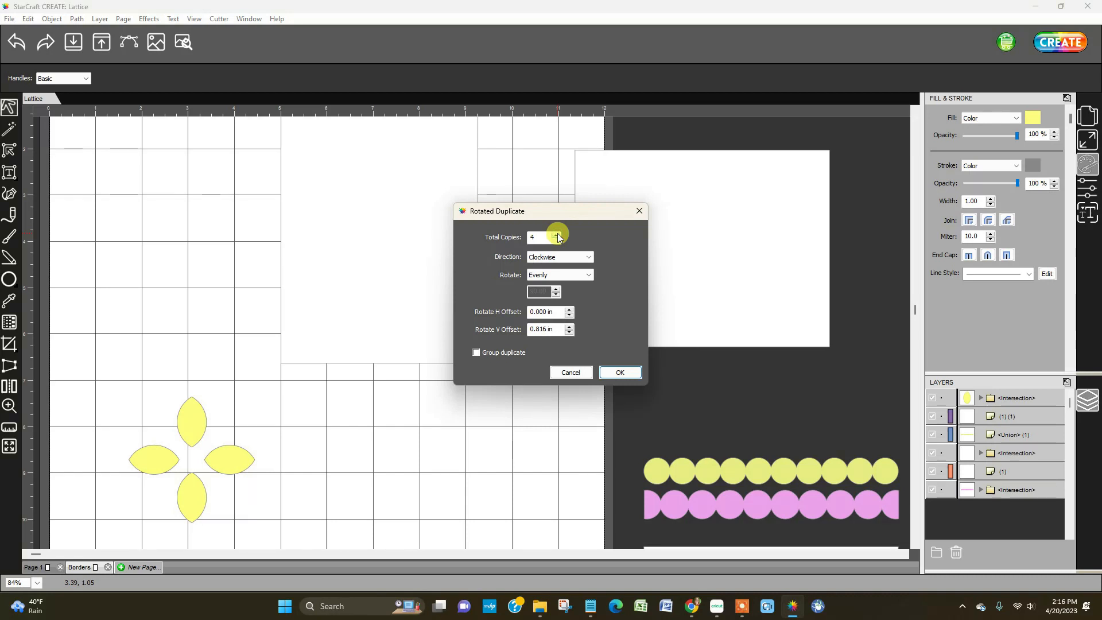
{"action": "left_click", "coordinate": [555, 234]}
{"action": "left_click", "coordinate": [556, 234]}
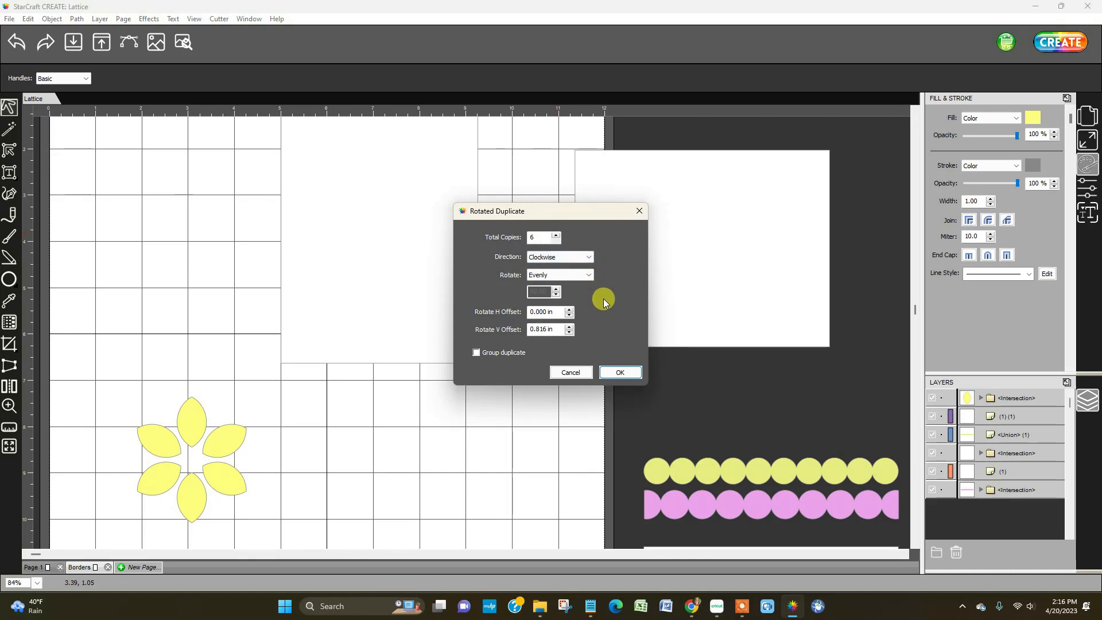
{"action": "left_click", "coordinate": [477, 353]}
{"action": "left_click", "coordinate": [619, 373]}
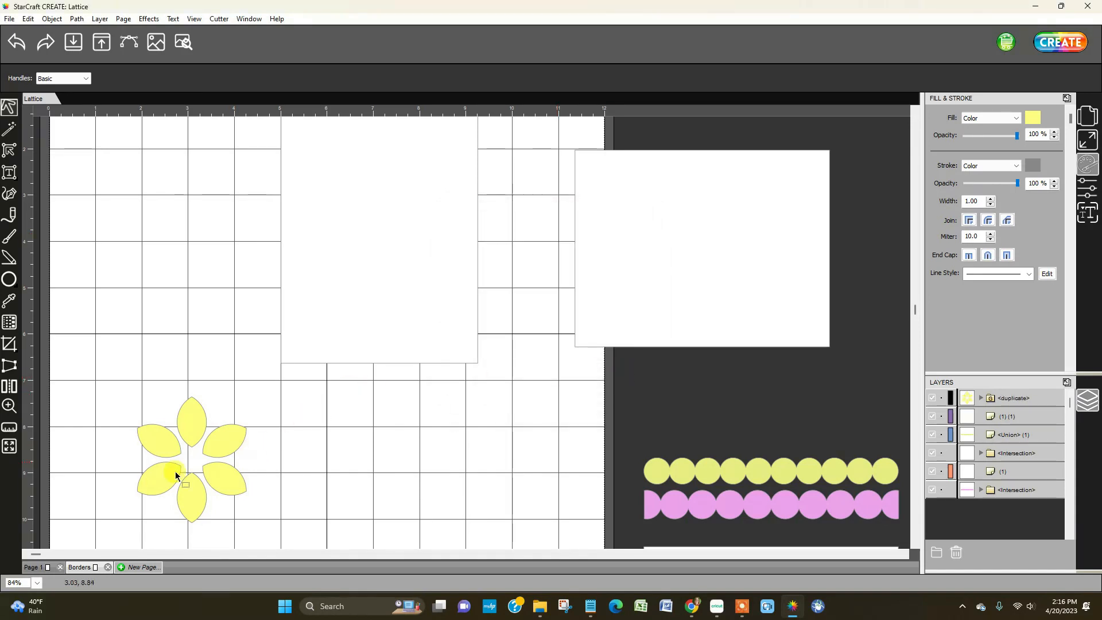
Step: Resize the six-petal flower proportionally to a width of 1 in
{"action": "left_click", "coordinate": [153, 438]}
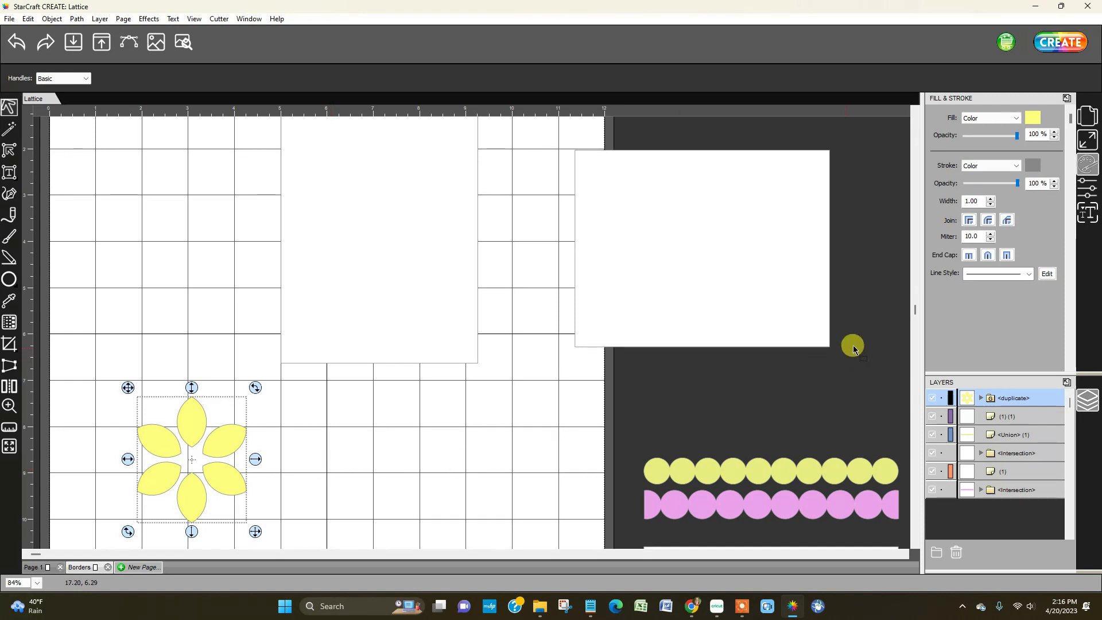
{"action": "left_click", "coordinate": [1086, 139]}
{"action": "left_click", "coordinate": [968, 213]}
{"action": "type", "text": "1"}
{"action": "key", "text": "Tab"}
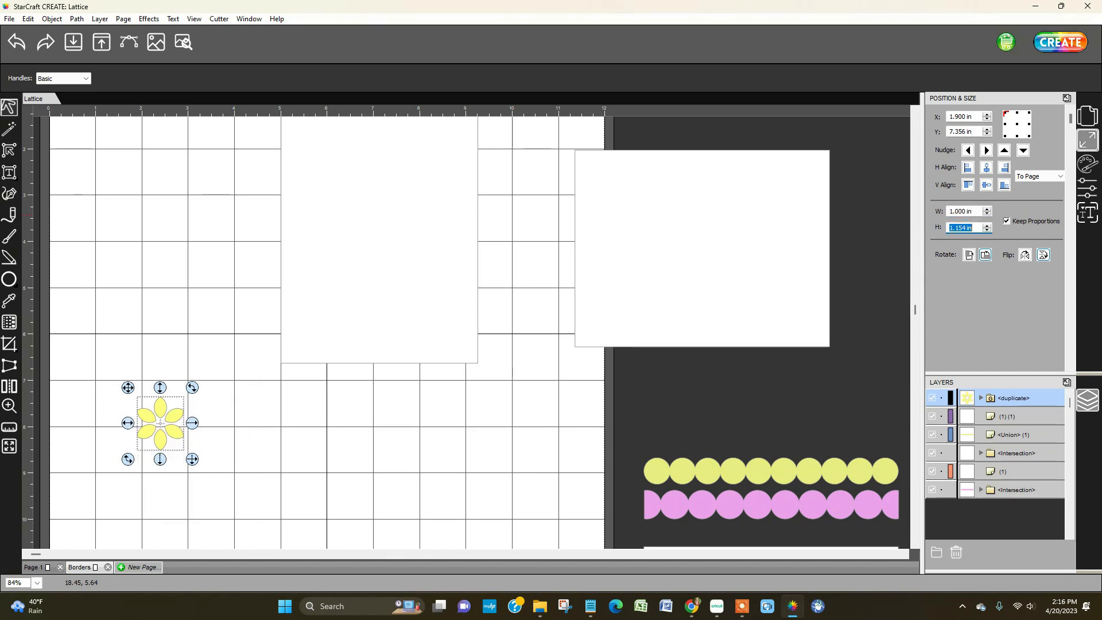
{"action": "left_click", "coordinate": [285, 424]}
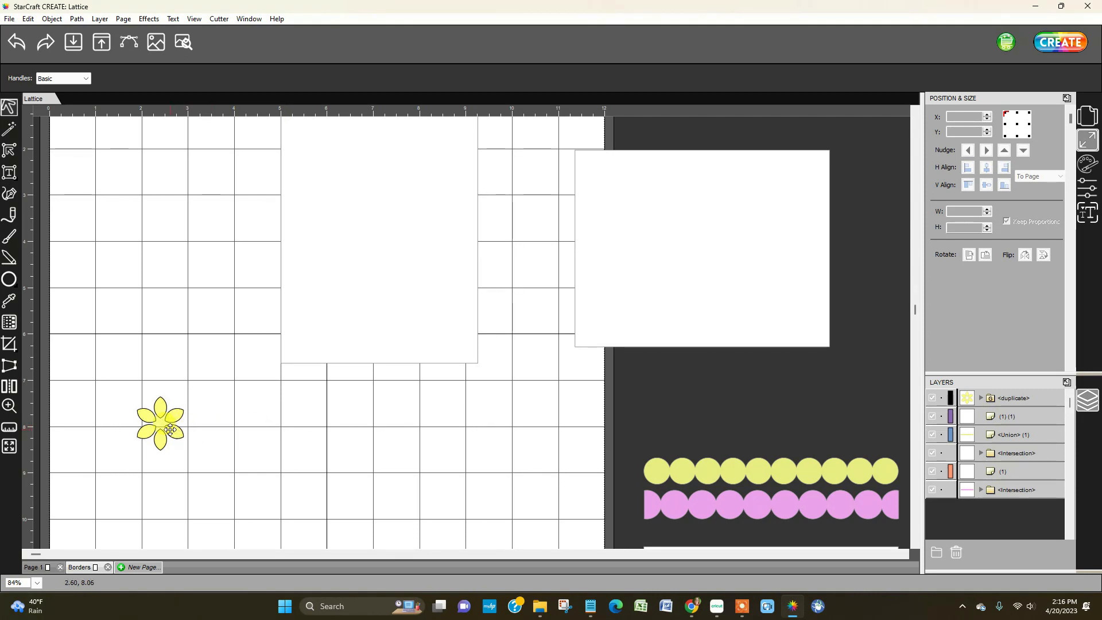
Step: Using the Pinterest border card in the browser as reference, reposition the portrait card panel and center the flower on its left edge
{"action": "left_click", "coordinate": [695, 609]}
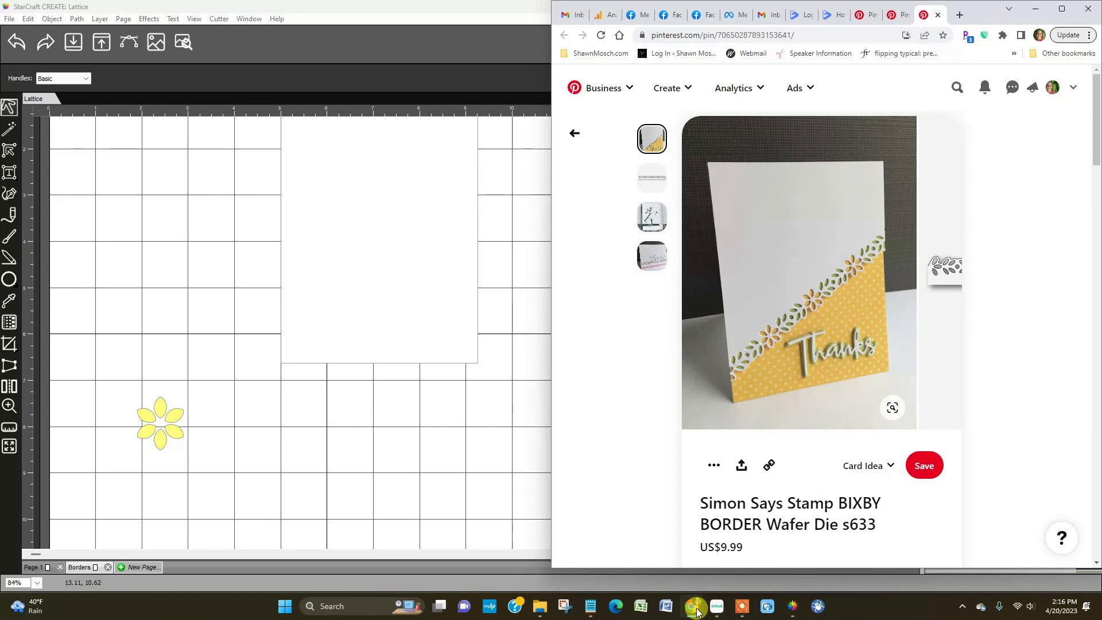
{"action": "left_click", "coordinate": [695, 610]}
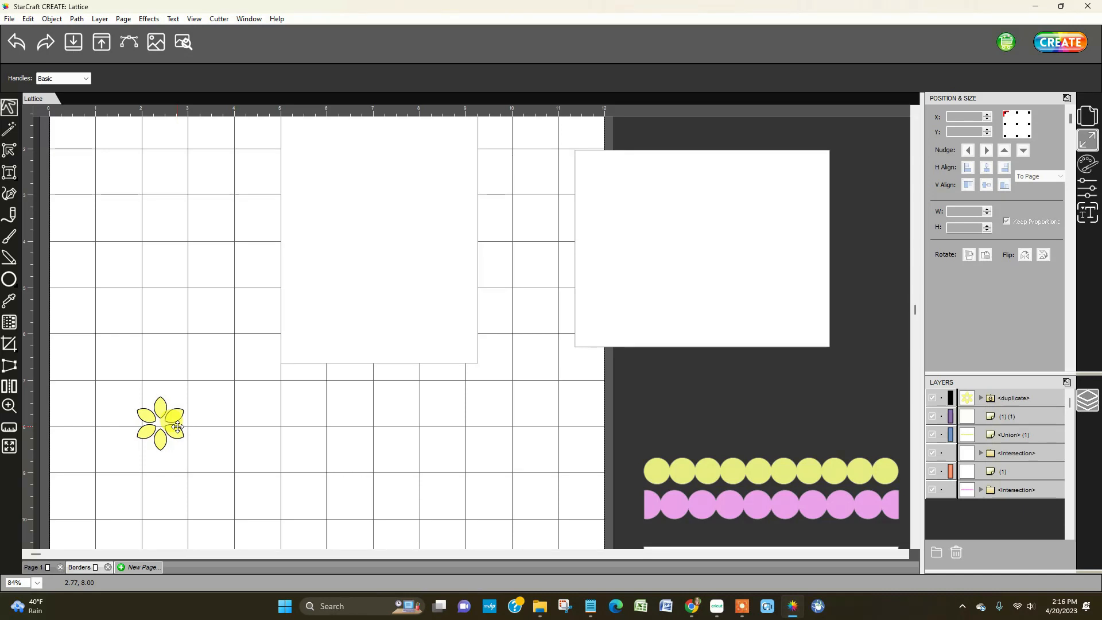
{"action": "left_click_drag", "start_coordinate": [434, 305], "coordinate": [407, 374]}
{"action": "left_click_drag", "start_coordinate": [173, 417], "coordinate": [274, 349]}
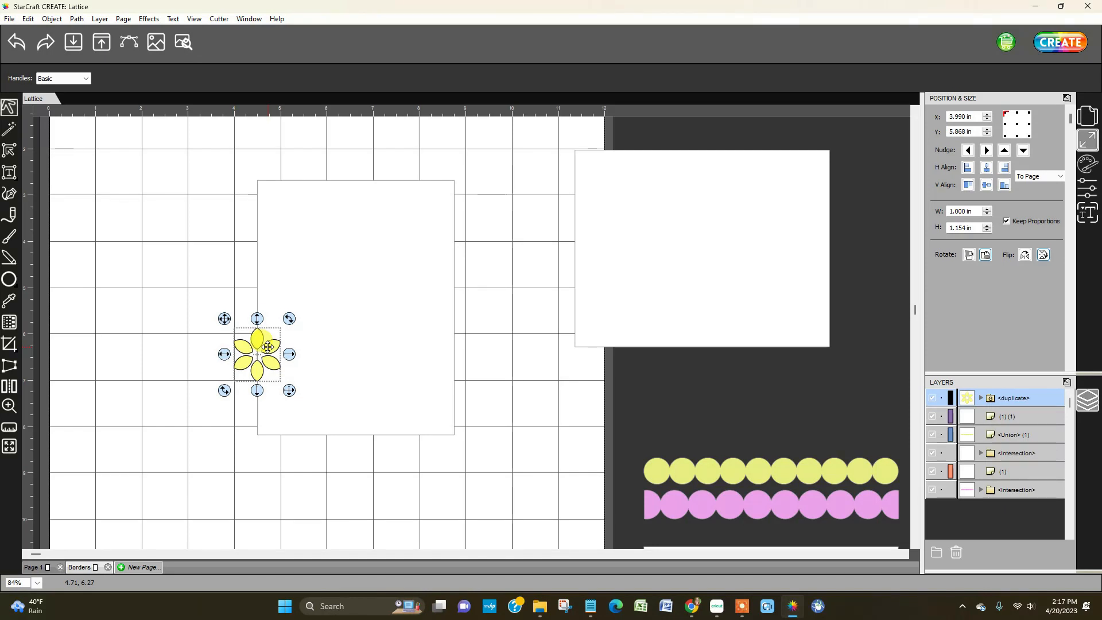
Step: Duplicate the flower four times and place the copies in a rising diagonal row ending on the card panel's right edge
{"action": "key", "text": "ctrl+d"}
{"action": "left_click_drag", "start_coordinate": [268, 347], "coordinate": [320, 329]}
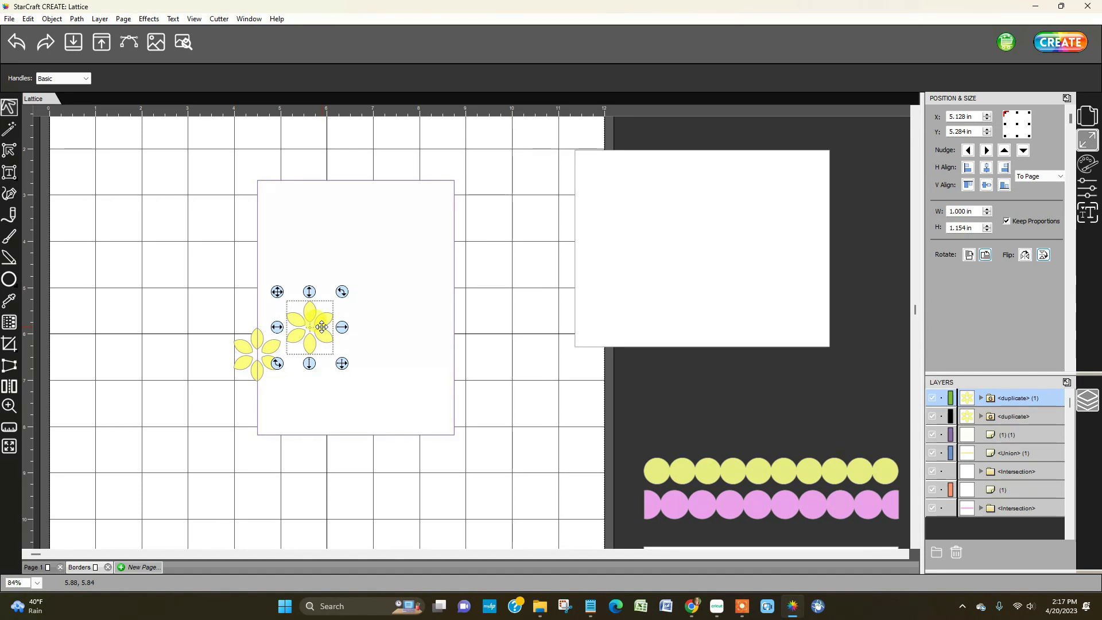
{"action": "key", "text": "ctrl+d"}
{"action": "left_click_drag", "start_coordinate": [321, 327], "coordinate": [363, 309]}
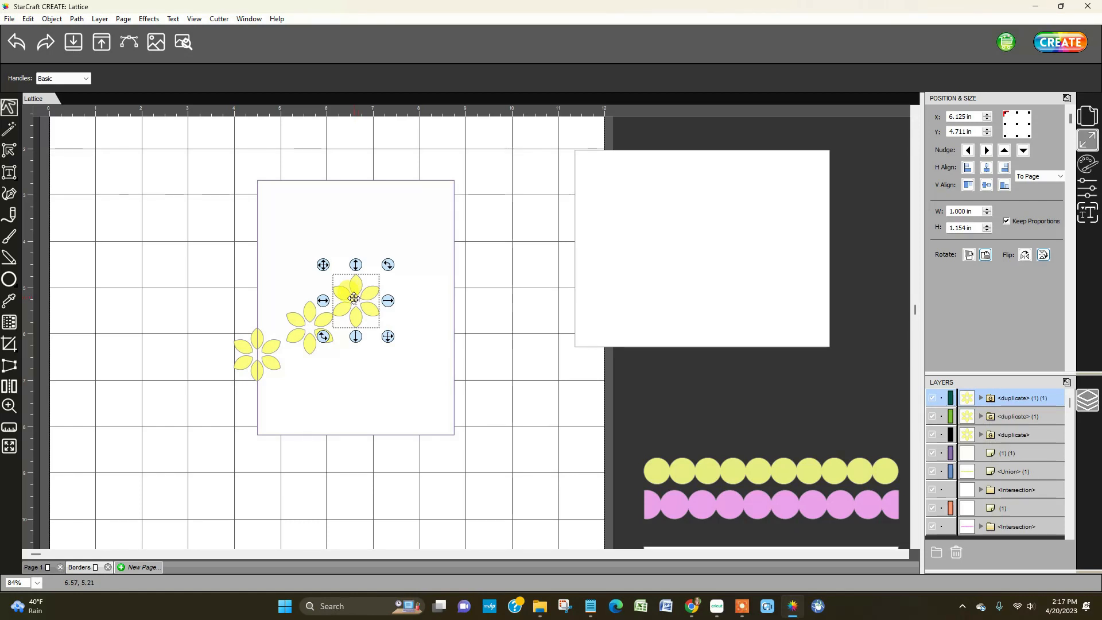
{"action": "key", "text": "ctrl+d"}
{"action": "mouse_move", "coordinate": [342, 341]}
{"action": "left_mouse_down"}
{"action": "mouse_move", "coordinate": [429, 267]}
{"action": "mouse_move", "coordinate": [441, 241]}
{"action": "mouse_move", "coordinate": [460, 248]}
{"action": "left_mouse_up"}
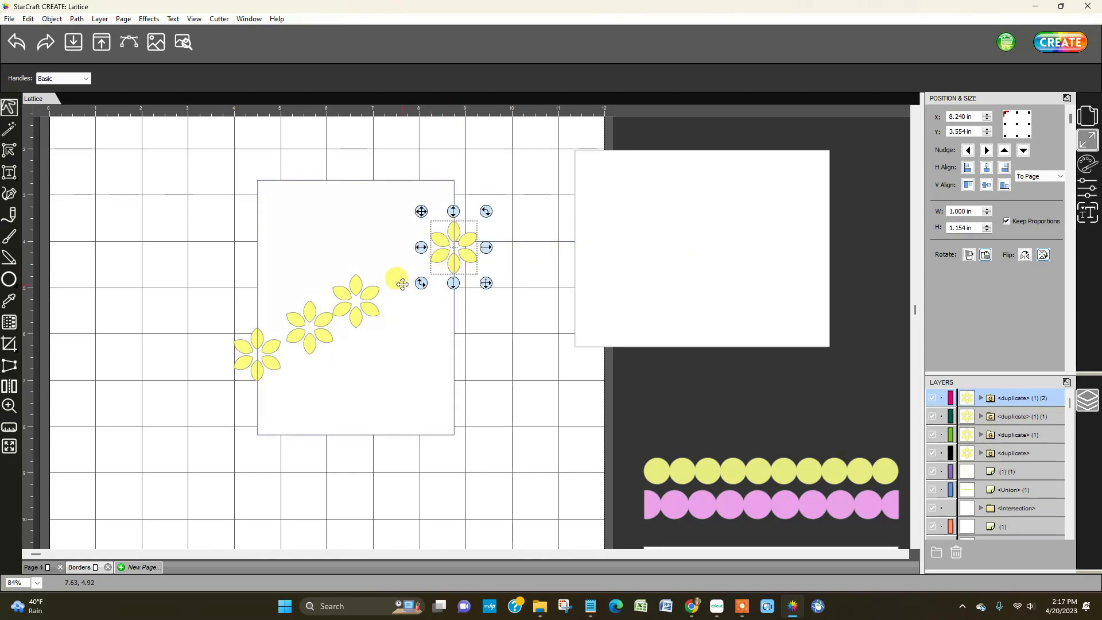
{"action": "key", "text": "ctrl+d"}
{"action": "left_click_drag", "start_coordinate": [350, 362], "coordinate": [412, 276]}
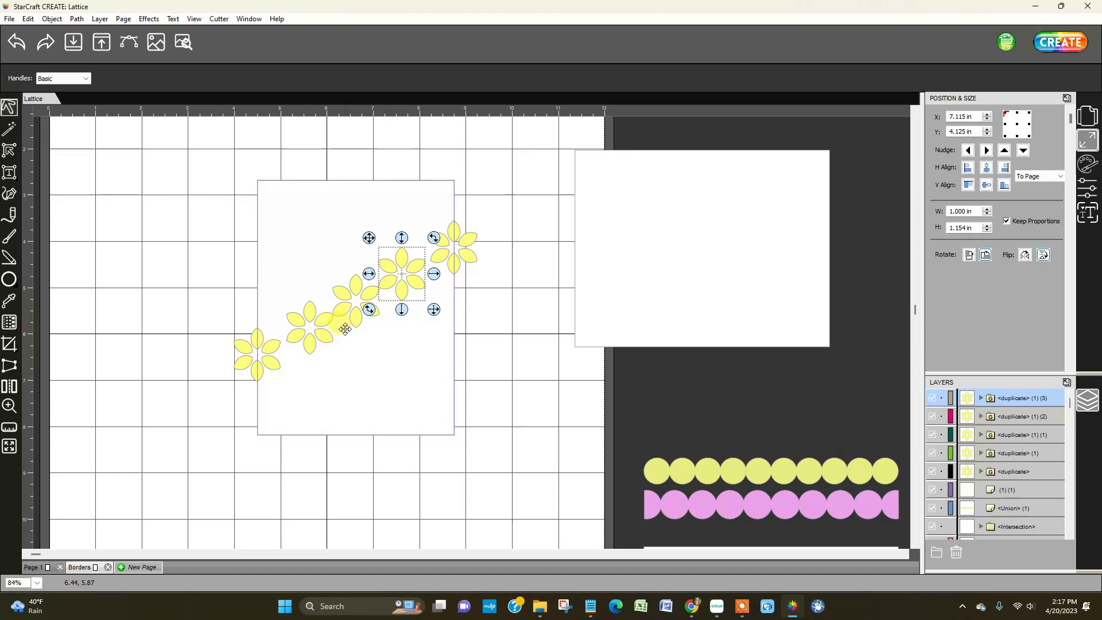
{"action": "left_click", "coordinate": [529, 354]}
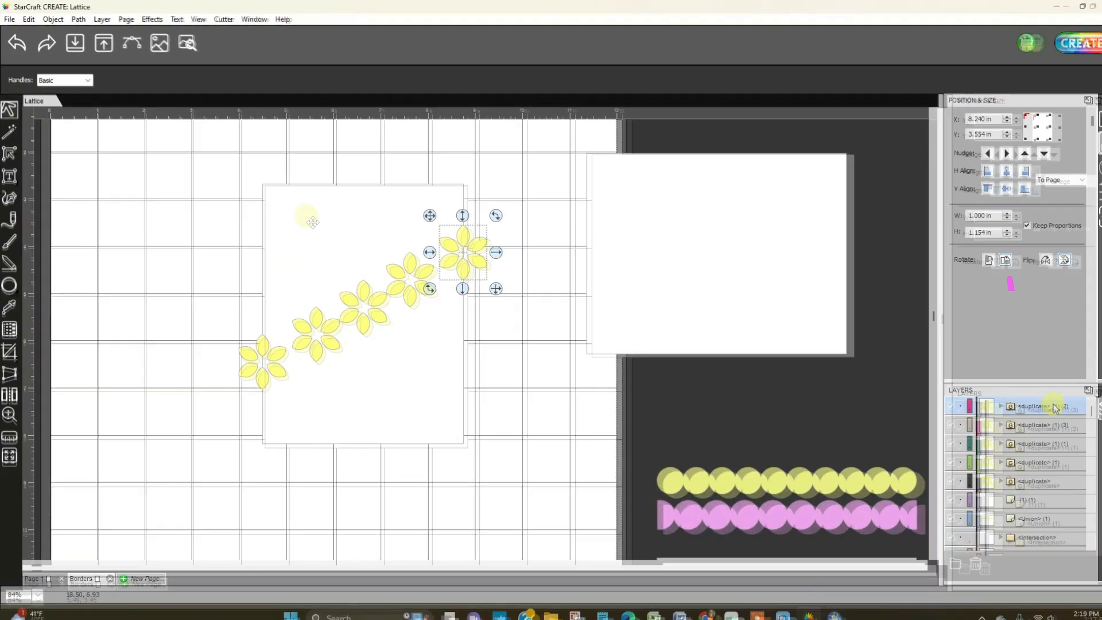
Step: Select all five flower groups in the diagonal row and distribute the space between them horizontally
{"action": "left_click", "coordinate": [1029, 396]}
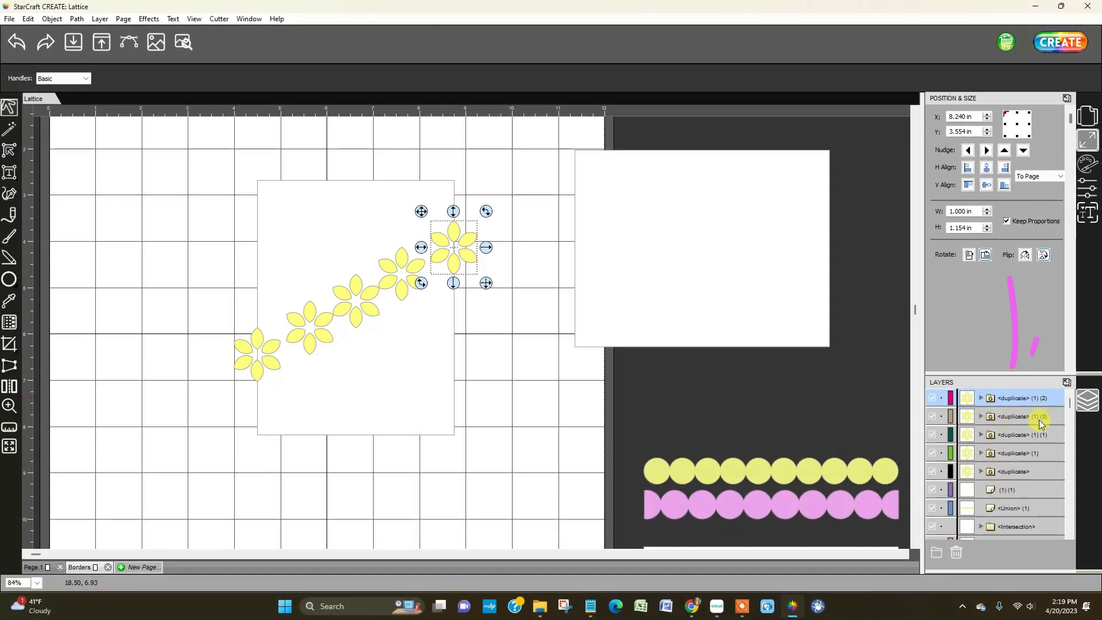
{"action": "left_click", "coordinate": [1038, 474], "text": "shift"}
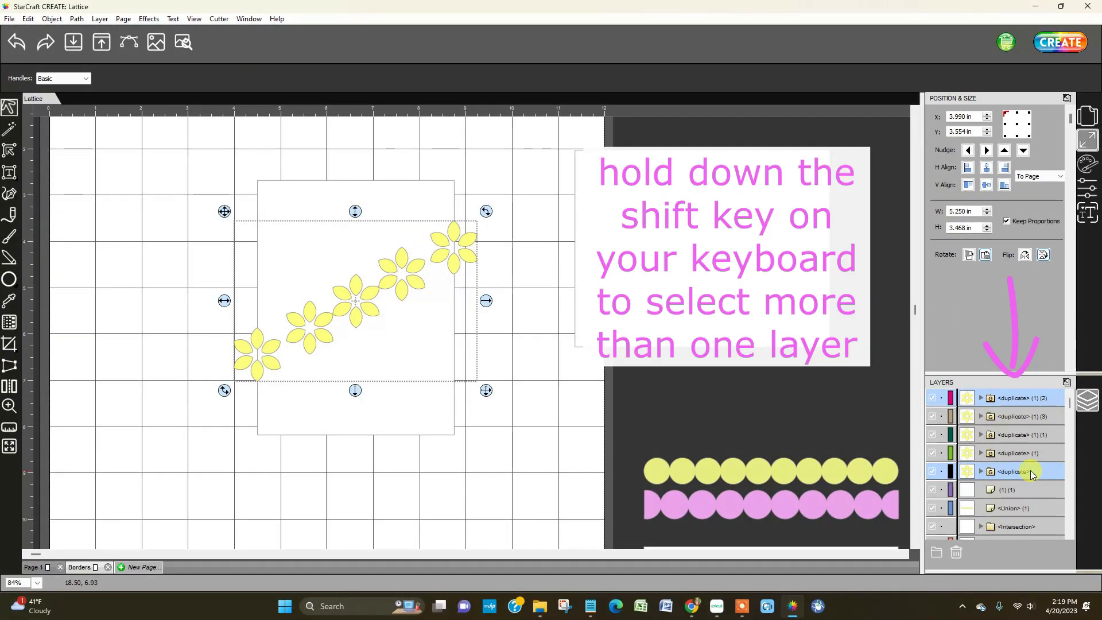
{"action": "left_click", "coordinate": [1028, 425], "text": "shift"}
{"action": "left_click", "coordinate": [1030, 434], "text": "shift"}
{"action": "left_click", "coordinate": [1033, 453], "text": "shift"}
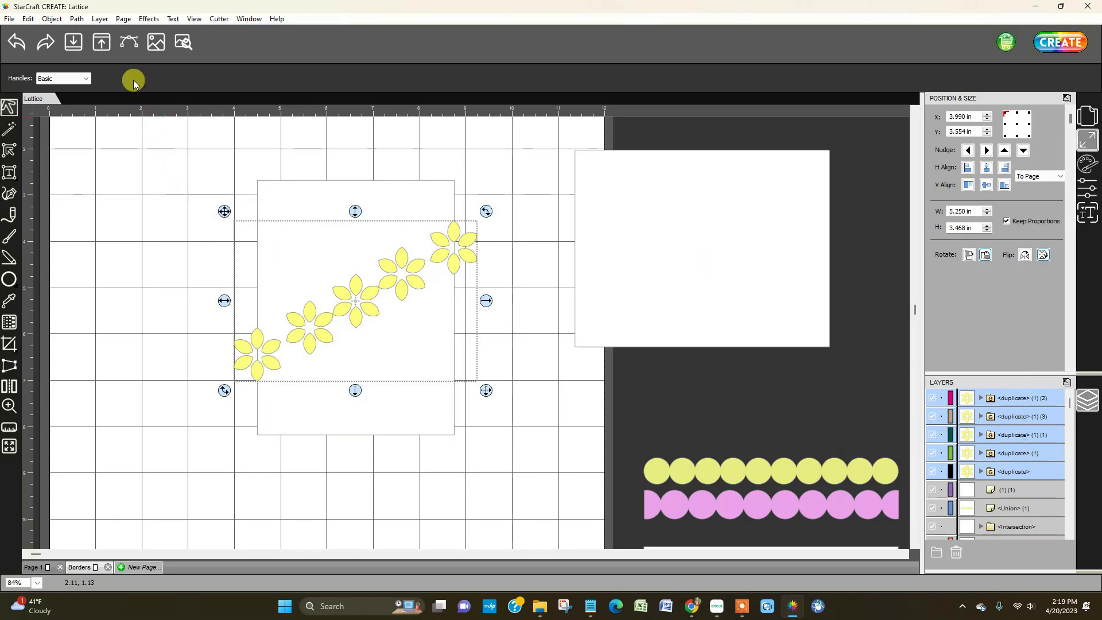
{"action": "left_click", "coordinate": [58, 23]}
{"action": "mouse_move", "coordinate": [74, 75]}
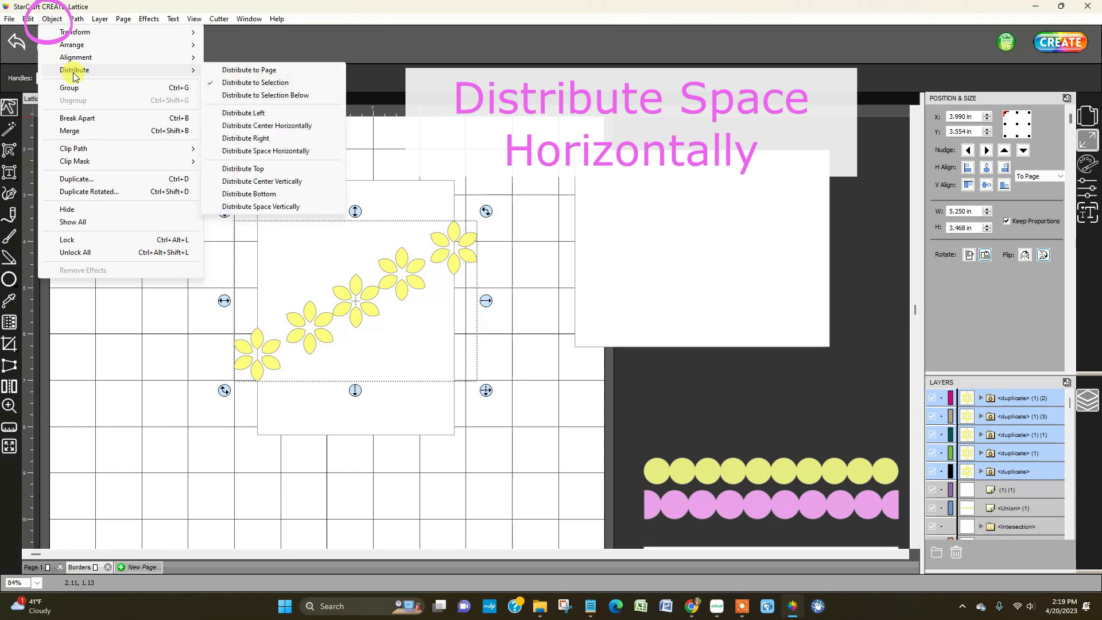
{"action": "left_click", "coordinate": [275, 151]}
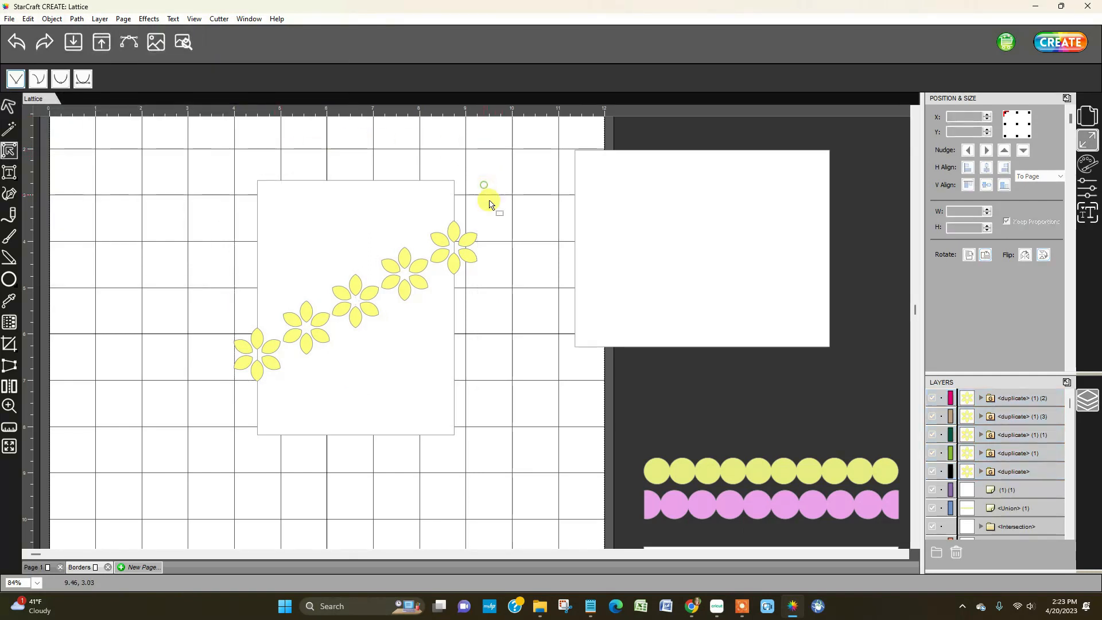
Step: Ungroup the flower on the card panel's right edge and delete its two petals lying fully outside the panel
{"action": "left_click", "coordinate": [473, 240]}
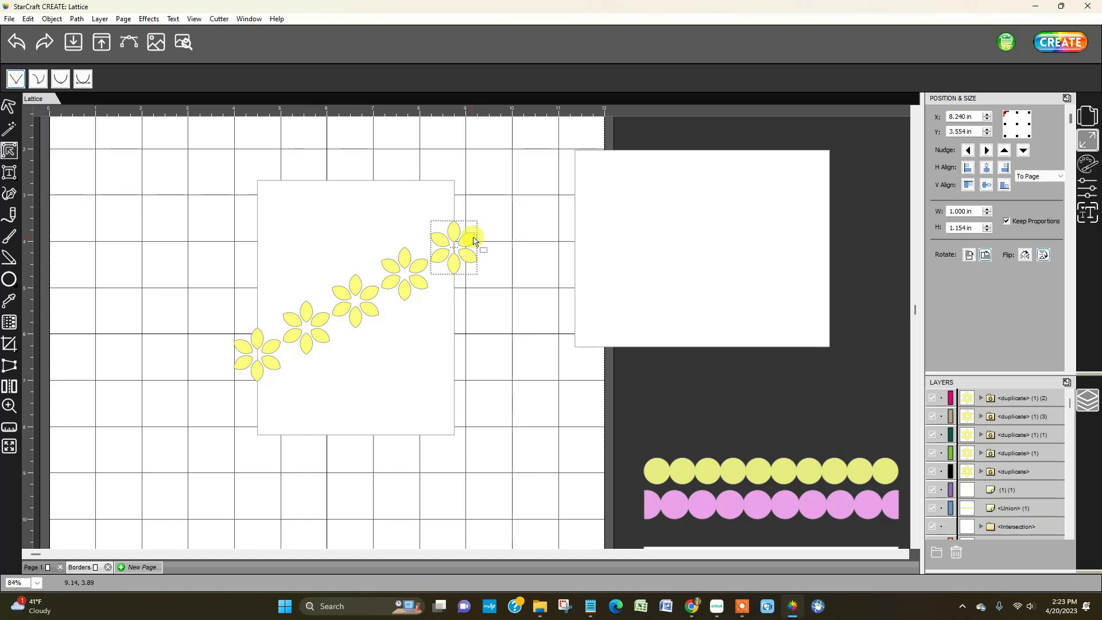
{"action": "right_click", "coordinate": [473, 240]}
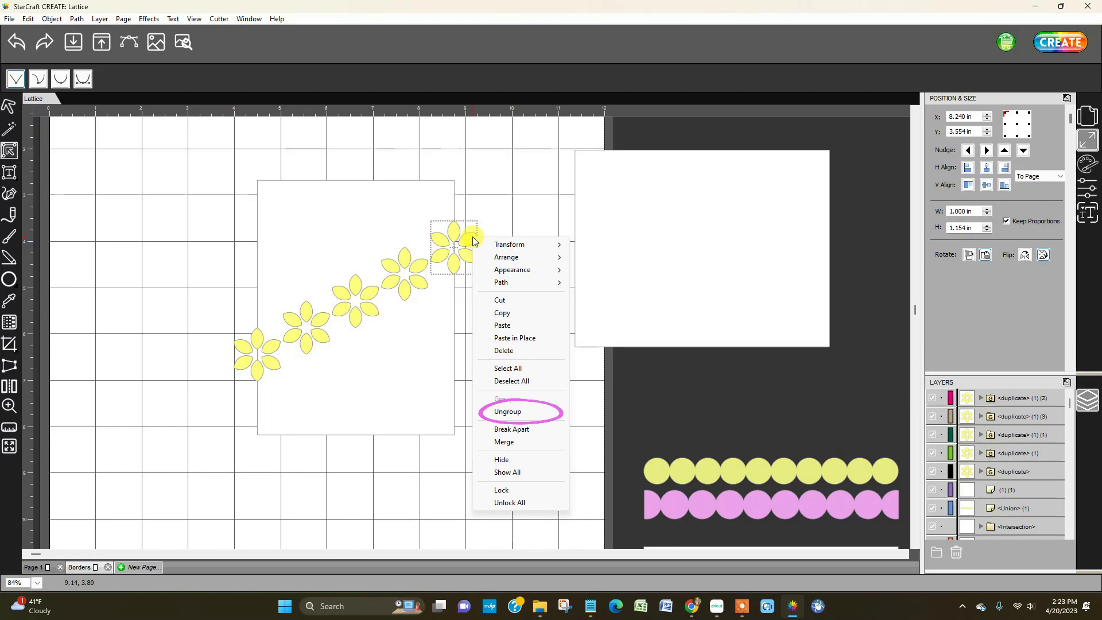
{"action": "left_click", "coordinate": [508, 412]}
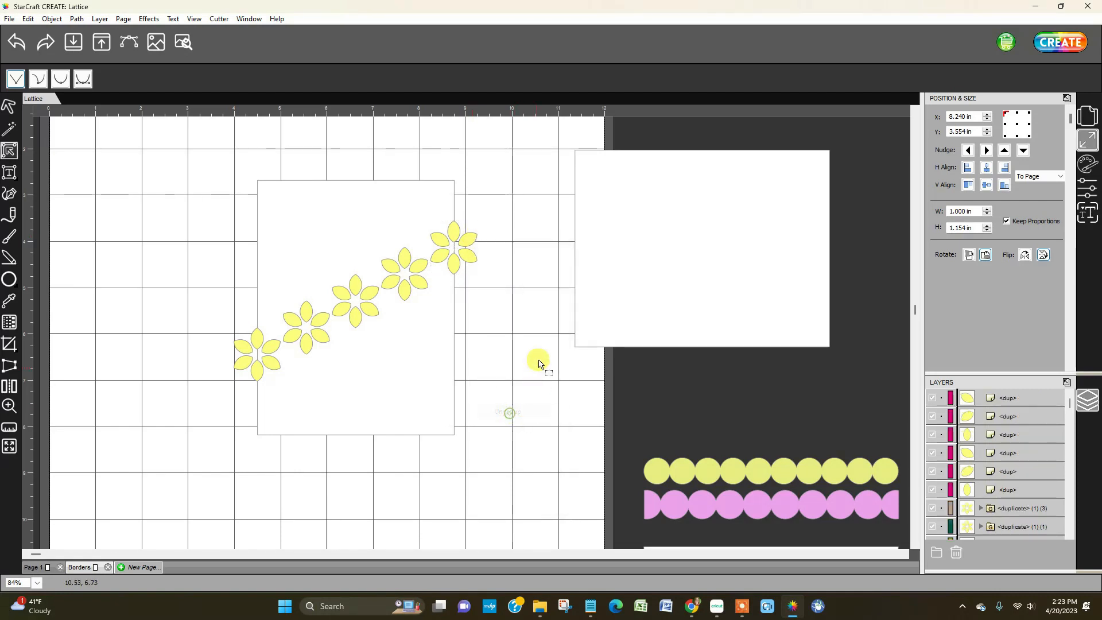
{"action": "left_click", "coordinate": [474, 240]}
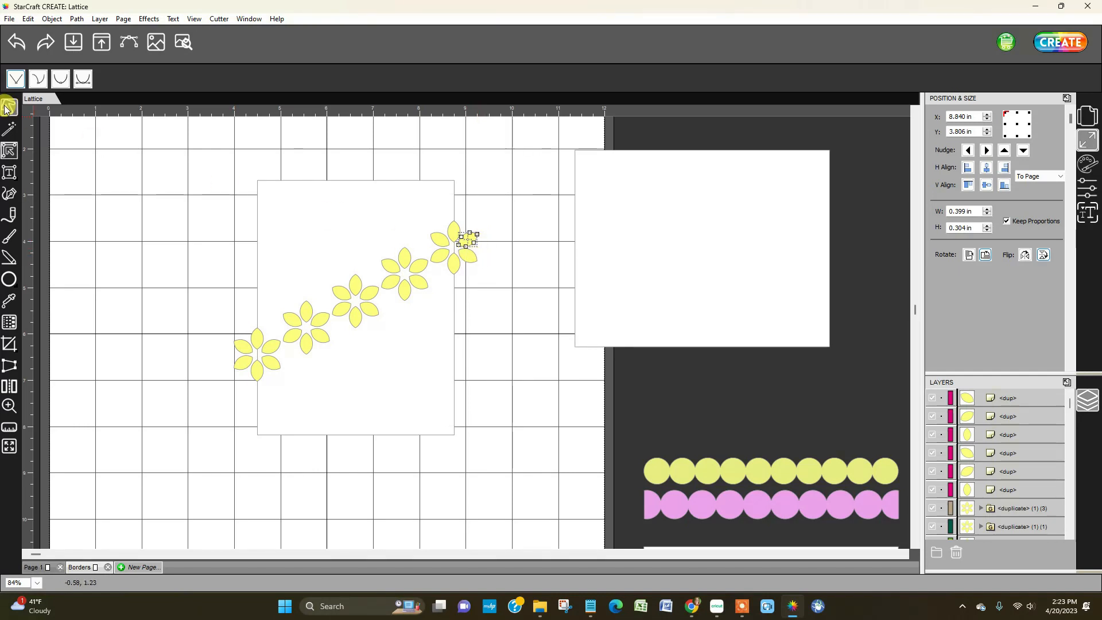
{"action": "left_click", "coordinate": [8, 107]}
{"action": "key", "text": "Delete"}
{"action": "left_click", "coordinate": [467, 260]}
{"action": "key", "text": "Delete"}
Step: Ungroup the flower on the card panel's left edge and delete its two petals lying fully outside the panel
{"action": "left_click", "coordinate": [235, 344]}
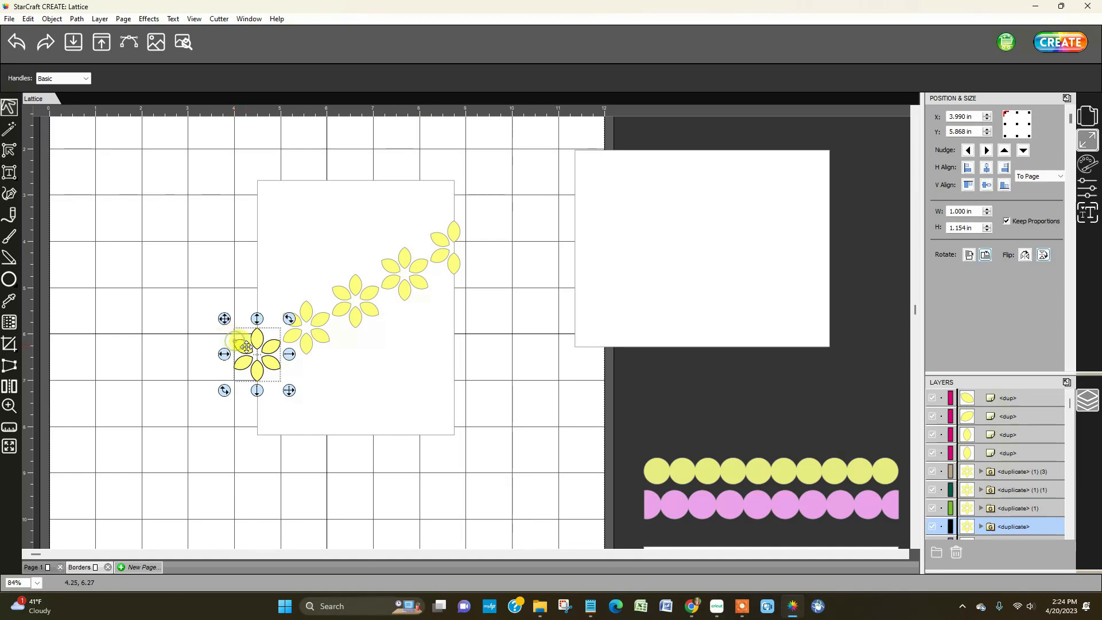
{"action": "right_click", "coordinate": [249, 344]}
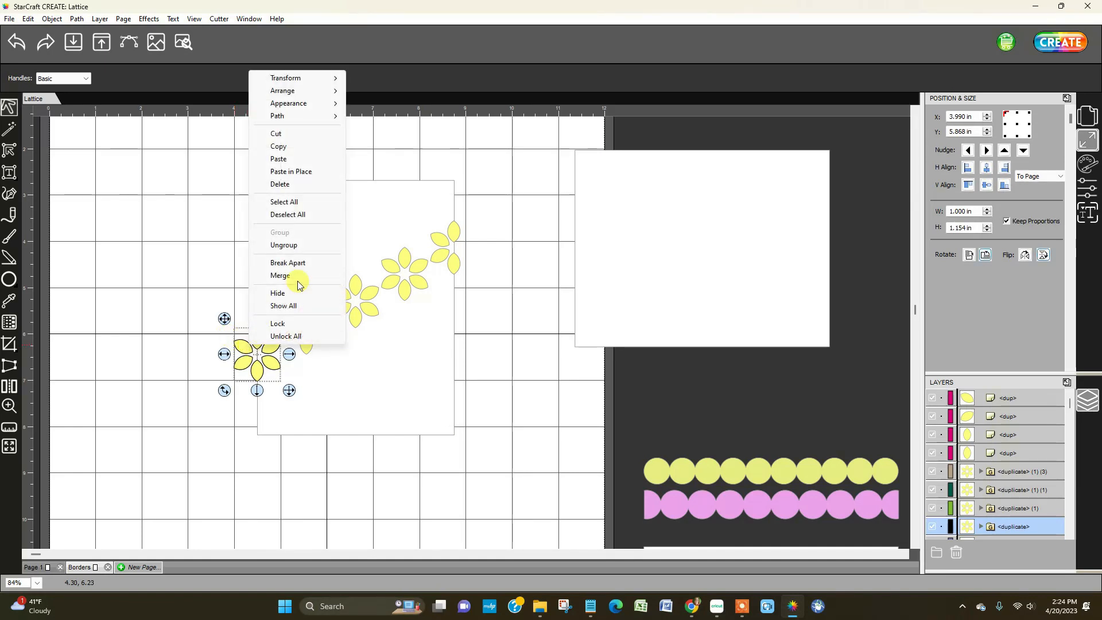
{"action": "left_click", "coordinate": [297, 245]}
{"action": "left_click", "coordinate": [242, 348]}
{"action": "key", "text": "Delete"}
{"action": "left_click", "coordinate": [243, 364]}
{"action": "key", "text": "Delete"}
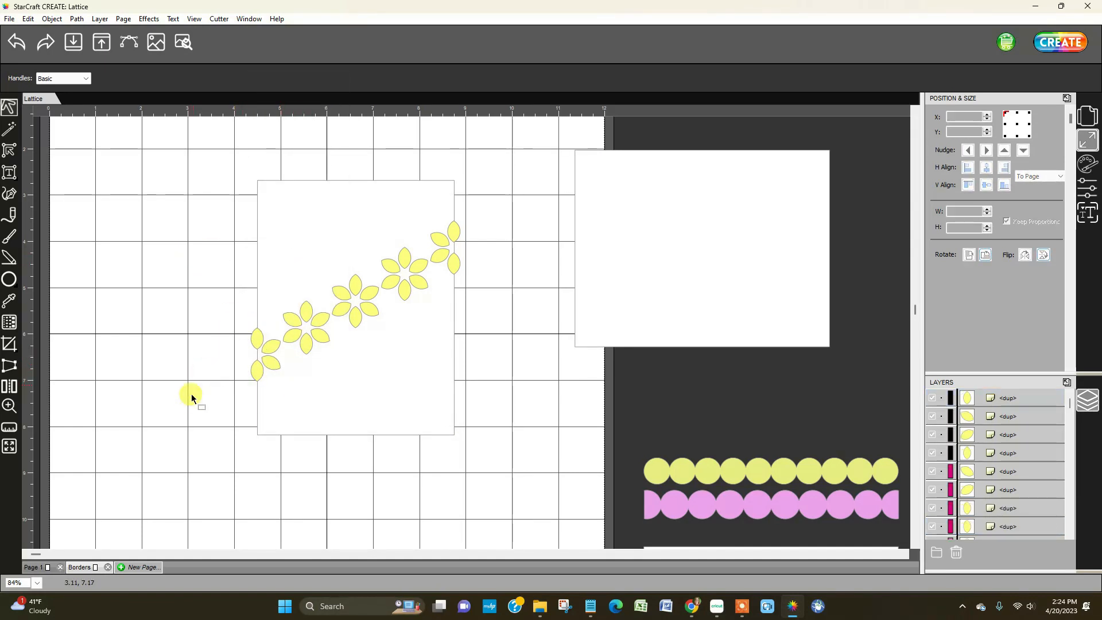
Step: Copy the portrait card panel, paste it in place, and hide the pasted copy
{"action": "left_click", "coordinate": [9, 405]}
{"action": "left_click_drag", "start_coordinate": [112, 79], "coordinate": [117, 80]}
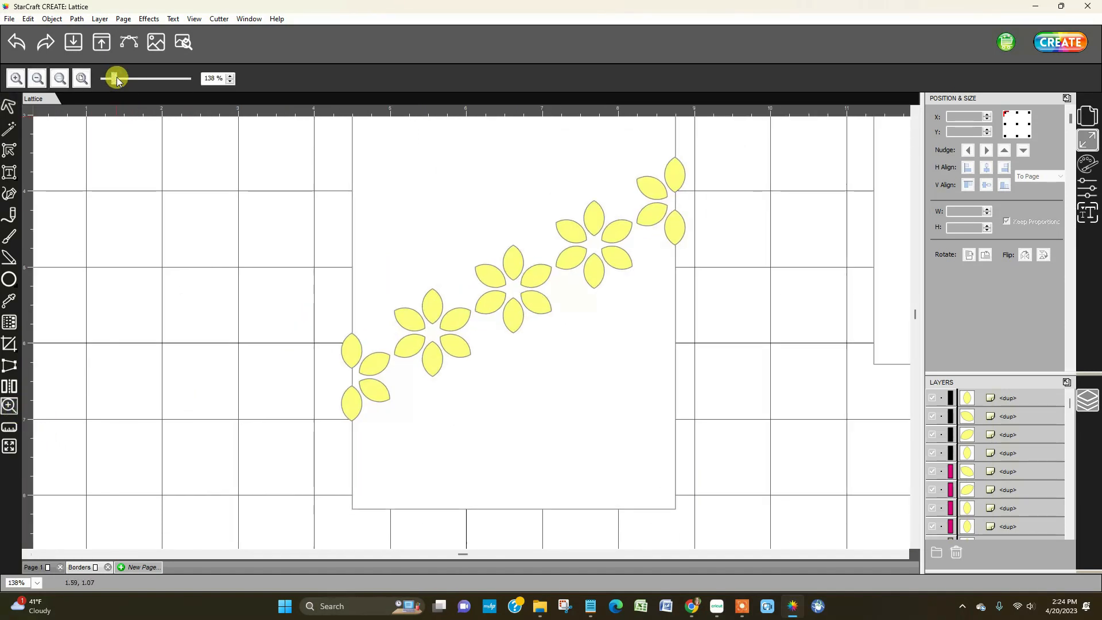
{"action": "left_click", "coordinate": [9, 107]}
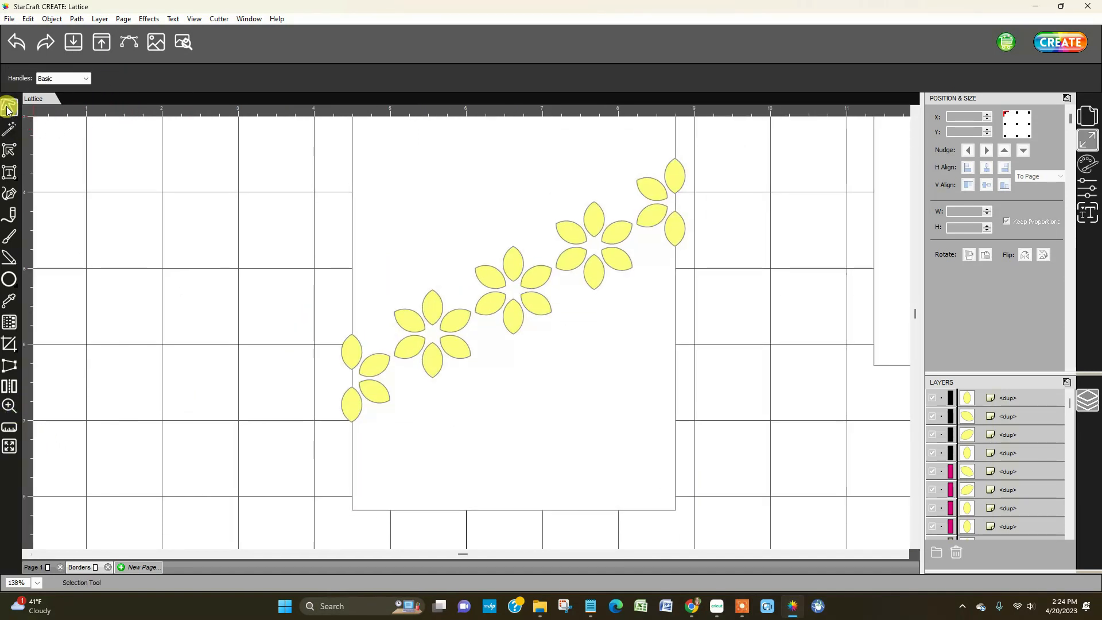
{"action": "left_click", "coordinate": [351, 350]}
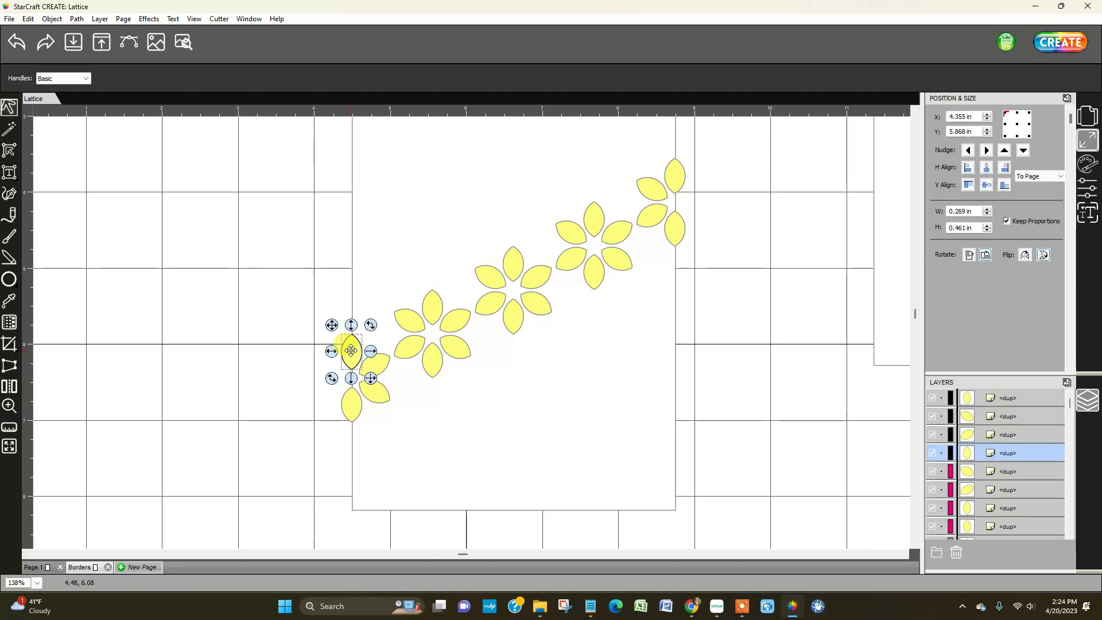
{"action": "left_click_drag", "start_coordinate": [350, 350], "coordinate": [537, 430]}
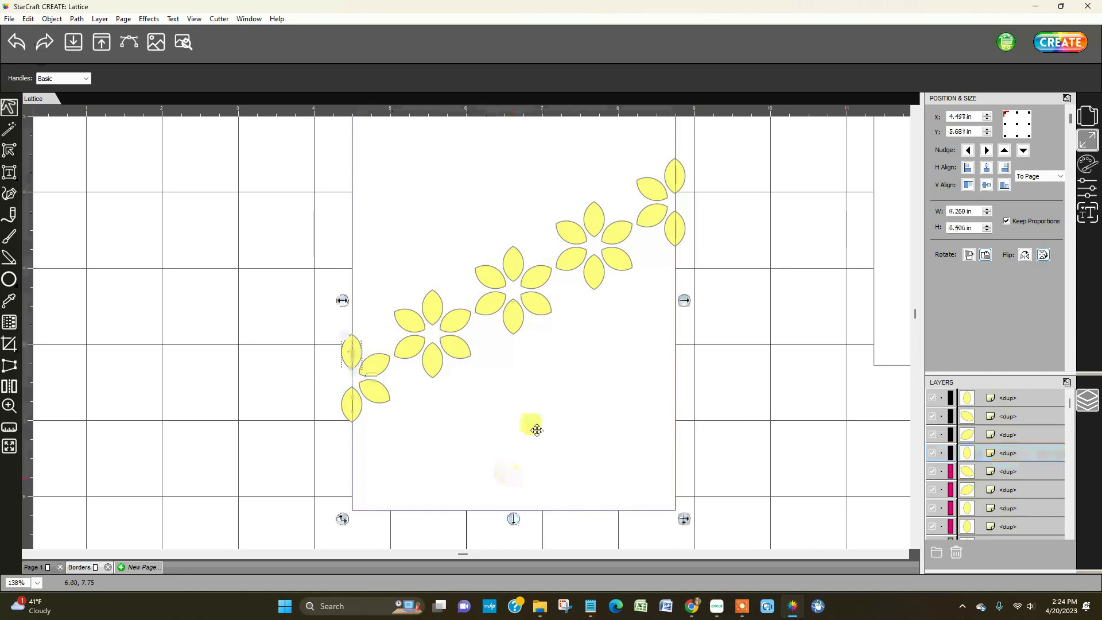
{"action": "right_click", "coordinate": [537, 430]}
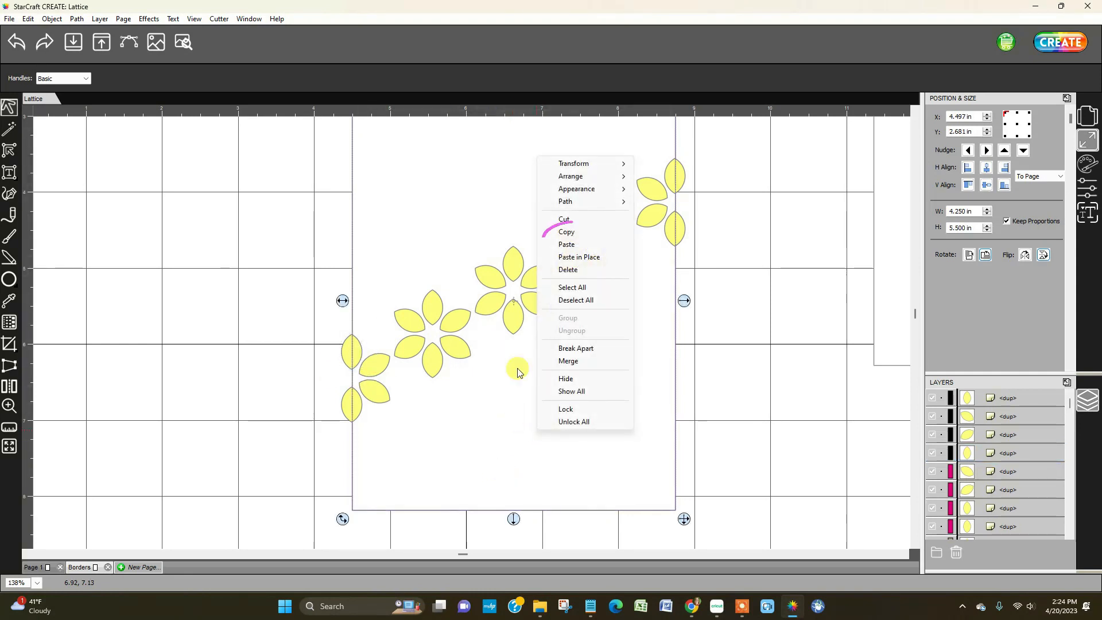
{"action": "left_click", "coordinate": [566, 232]}
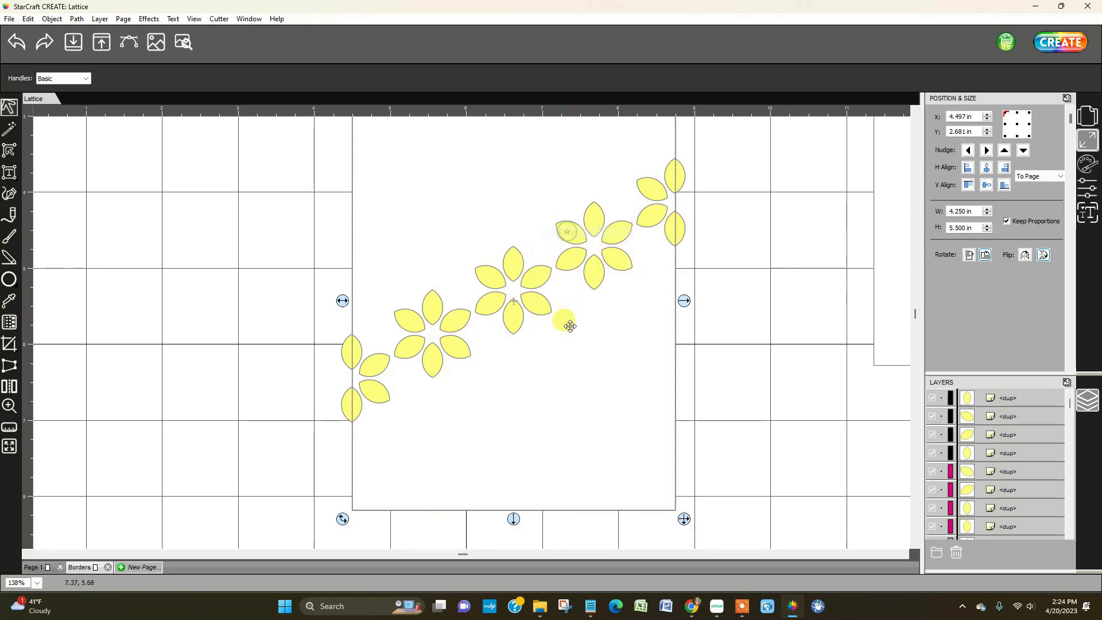
{"action": "right_click", "coordinate": [547, 384]}
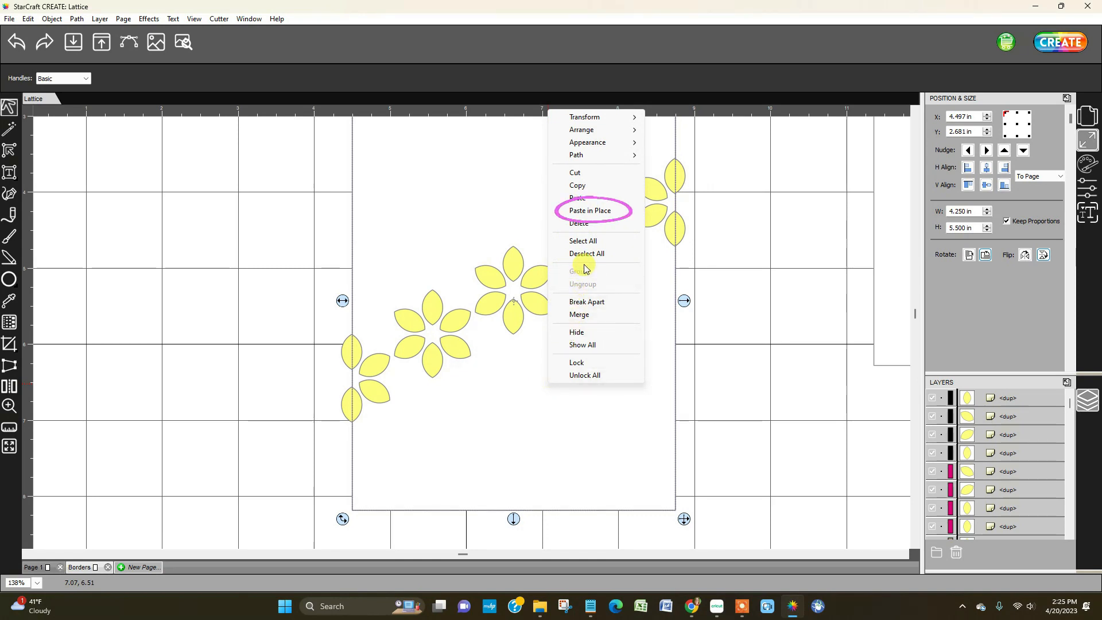
{"action": "left_click", "coordinate": [606, 211]}
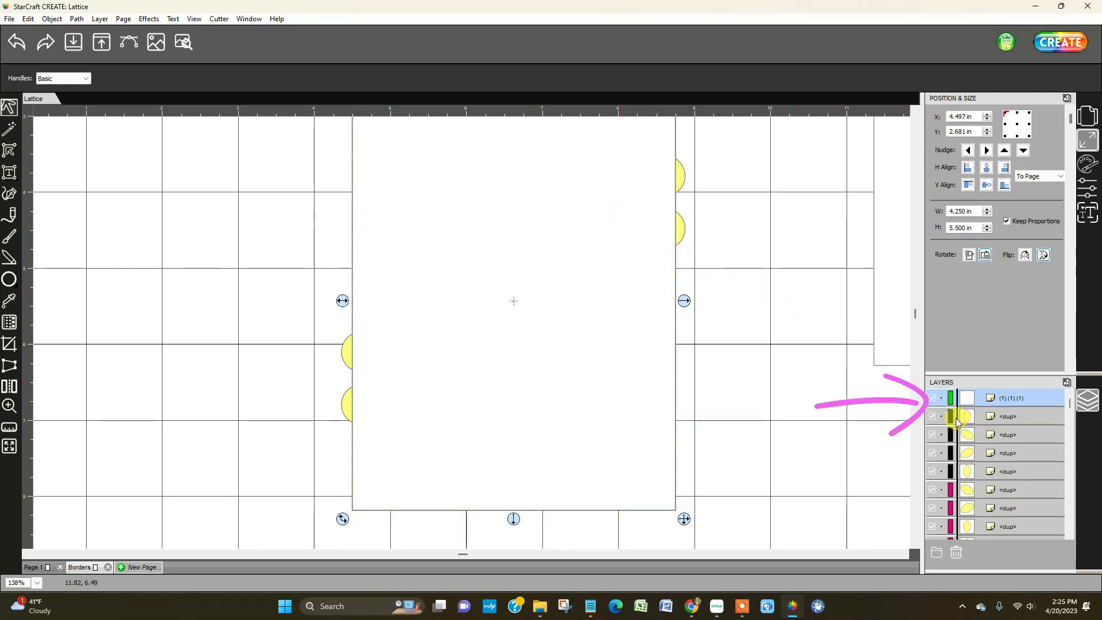
{"action": "left_click", "coordinate": [932, 398]}
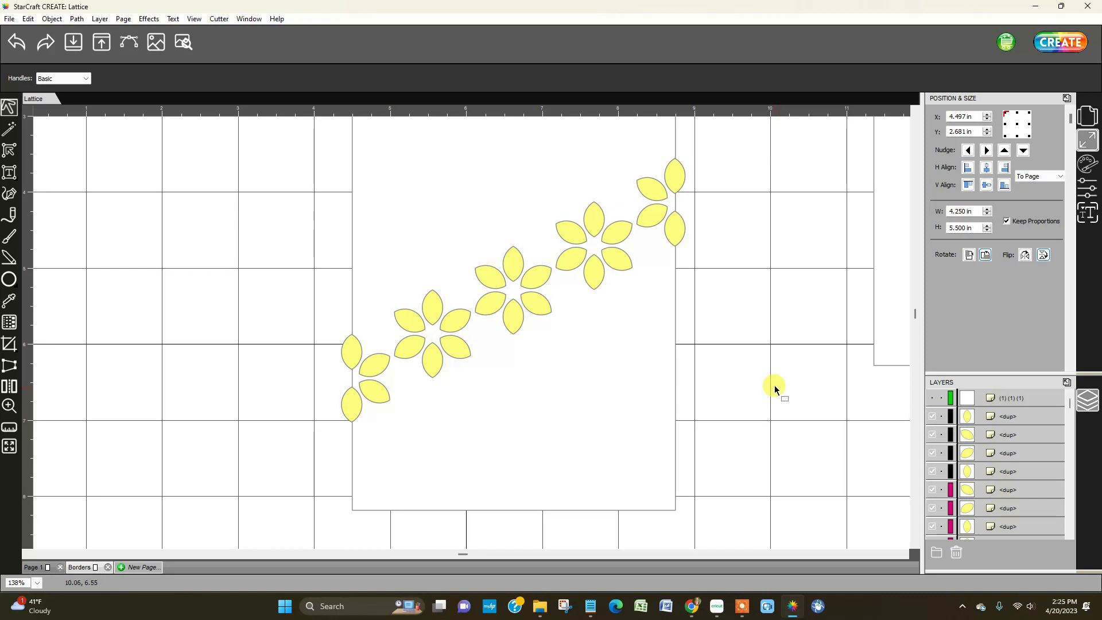
Step: Select the four vertical petals straddling the card panel's side edges and combine them with Union
{"action": "left_click", "coordinate": [224, 317]}
{"action": "left_click", "coordinate": [674, 176]}
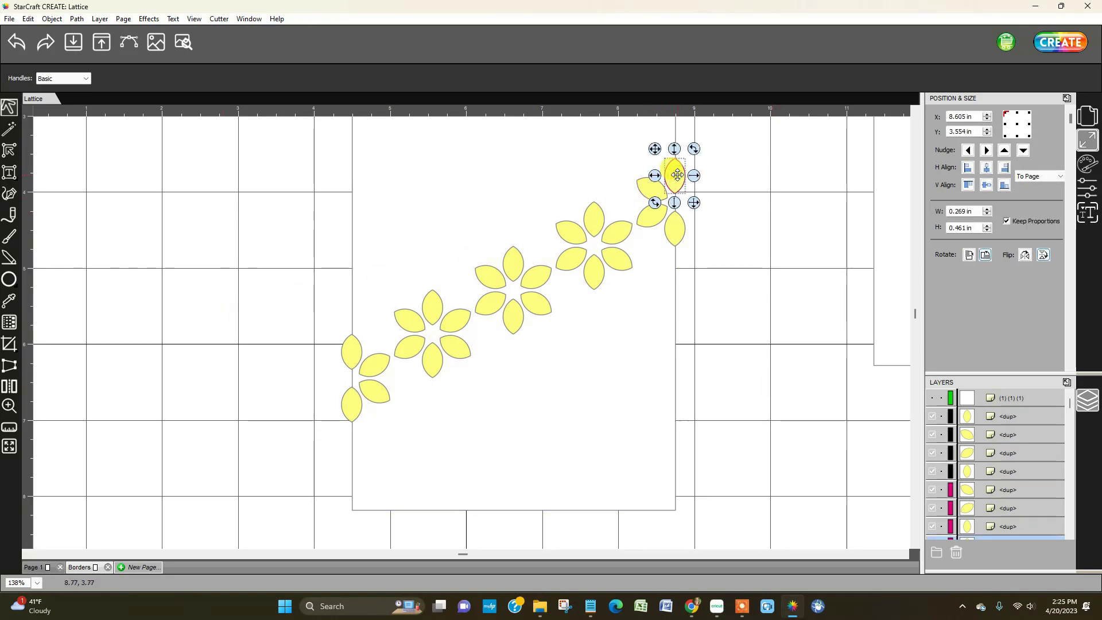
{"action": "left_click", "coordinate": [675, 228], "text": "shift"}
{"action": "left_click", "coordinate": [349, 348], "text": "shift"}
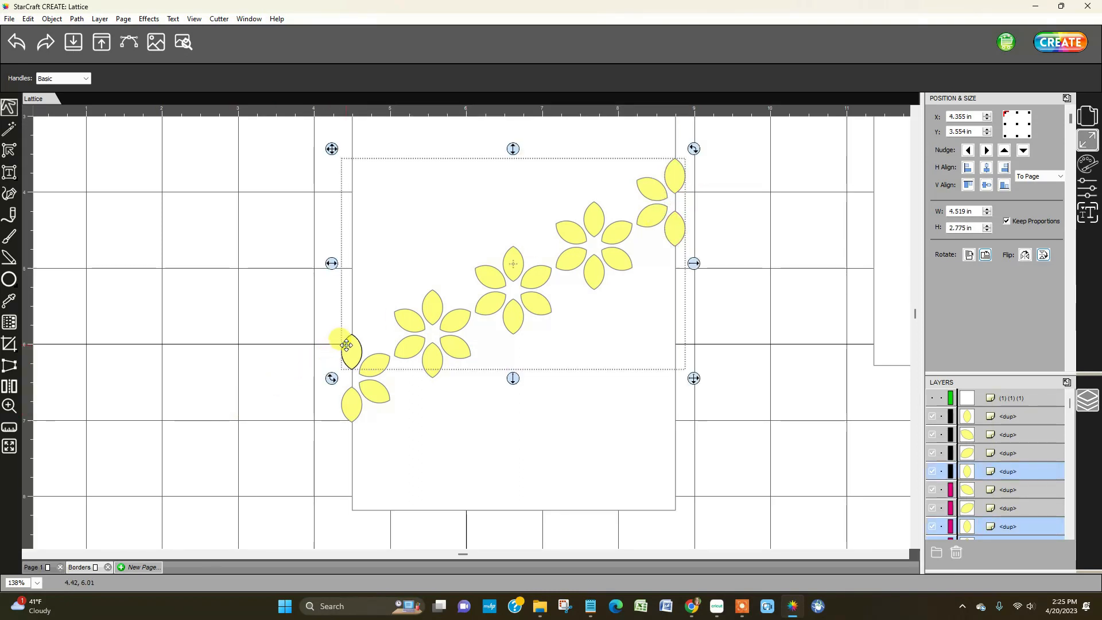
{"action": "left_click", "coordinate": [345, 405], "text": "shift"}
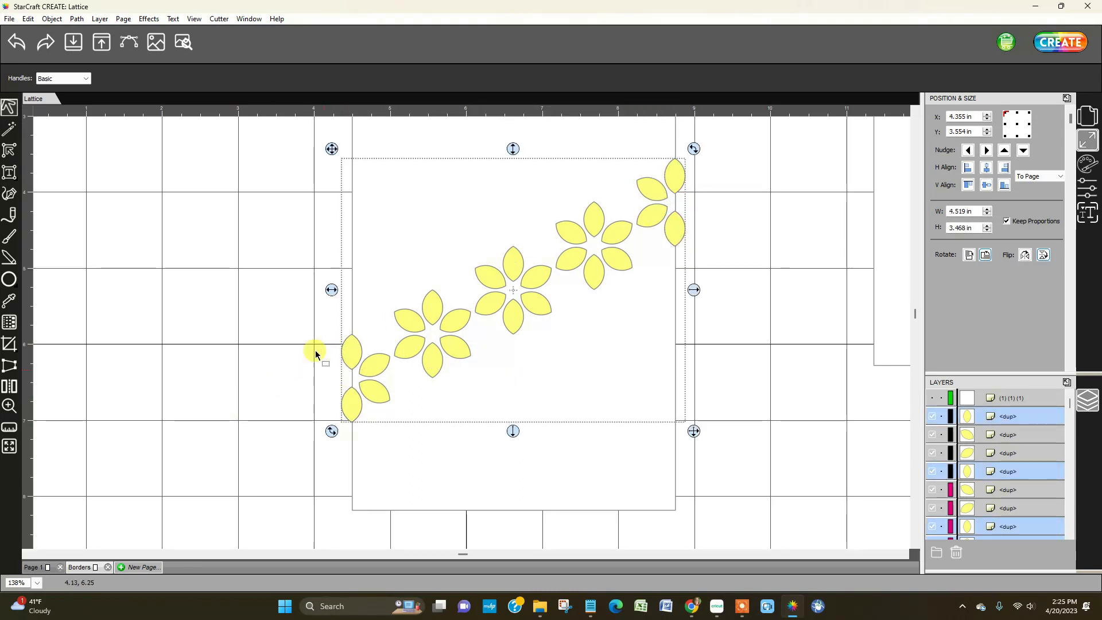
{"action": "left_click", "coordinate": [82, 21]}
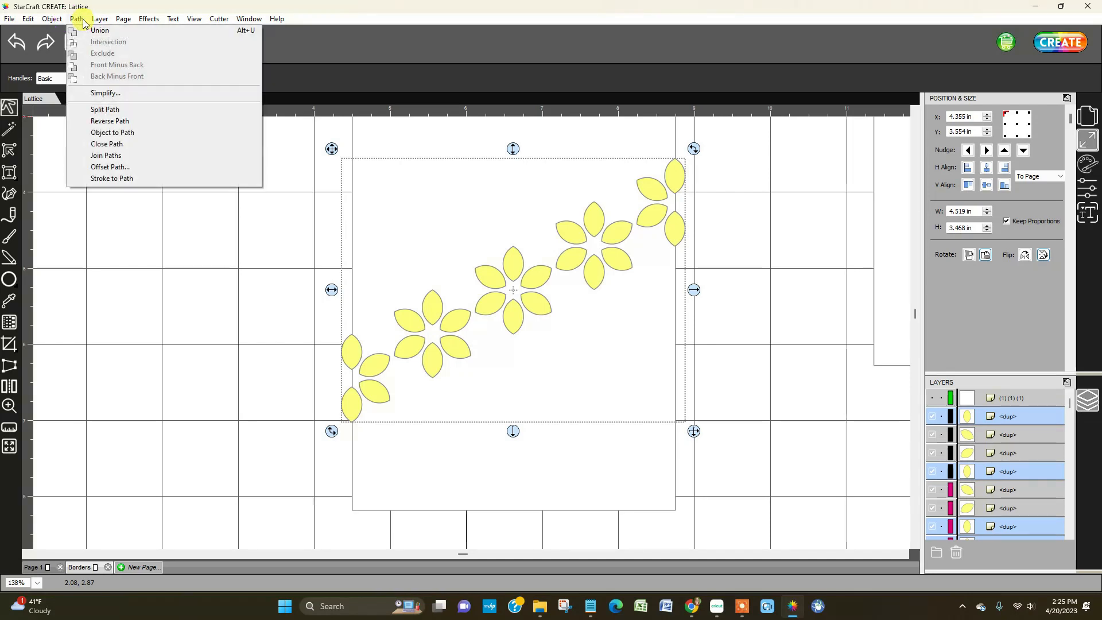
{"action": "left_click", "coordinate": [98, 31]}
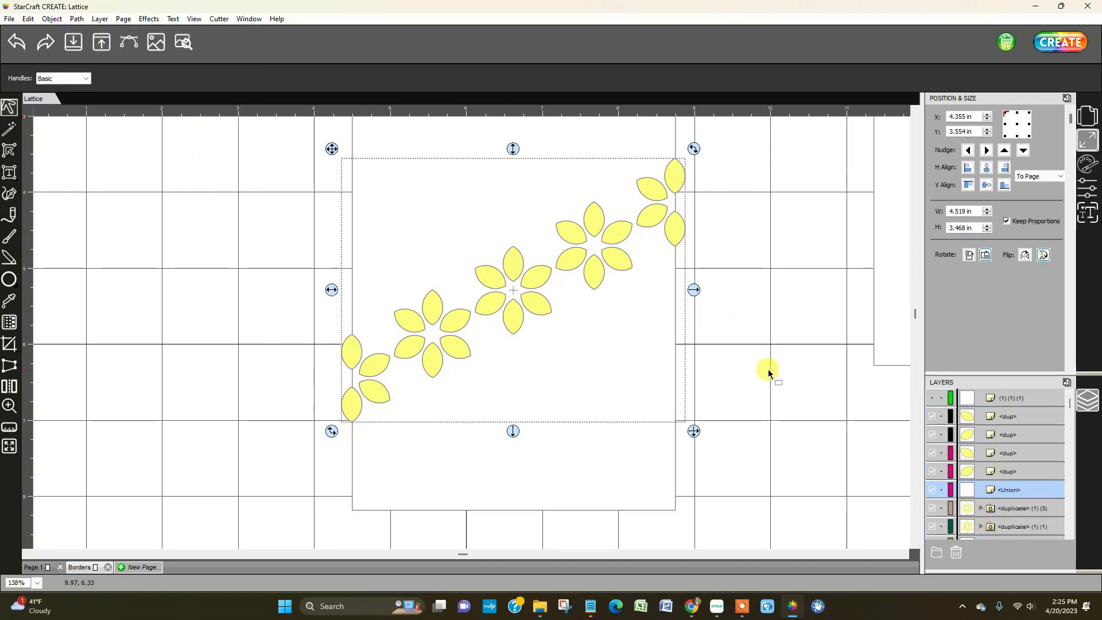
Step: Trim the united edge petals to the card panel's outline with Intersection
{"action": "left_click_drag", "start_coordinate": [696, 433], "coordinate": [421, 476]}
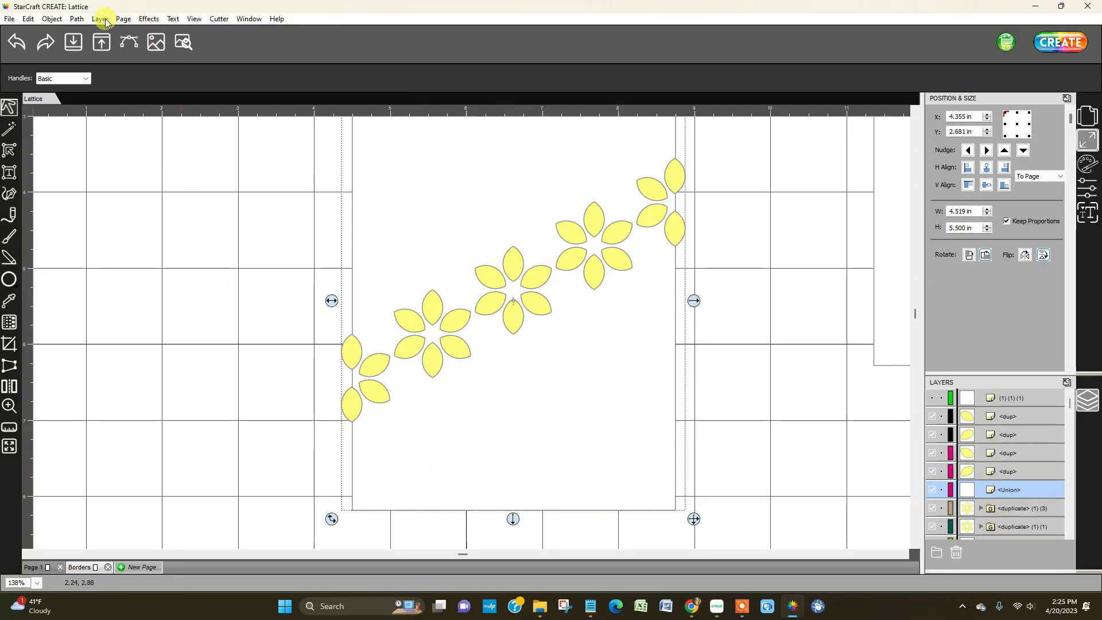
{"action": "left_click", "coordinate": [76, 19]}
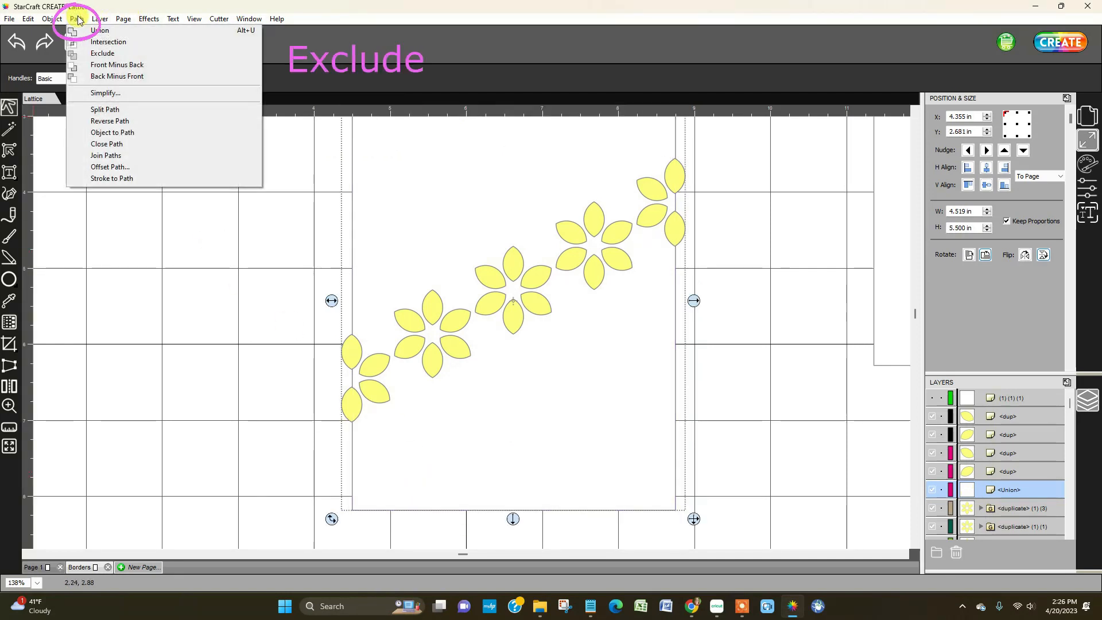
{"action": "left_click", "coordinate": [121, 46]}
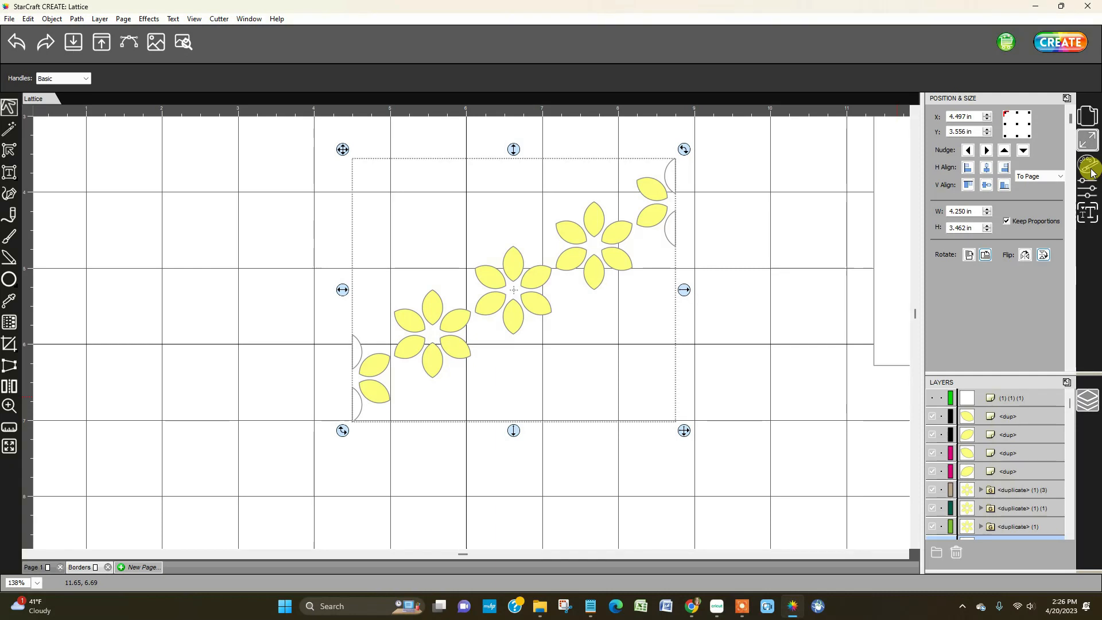
Step: Apply the yellow petal's fill and stroke to the trimmed edge petals with the eyedropper, and clear the selection
{"action": "left_click", "coordinate": [8, 300]}
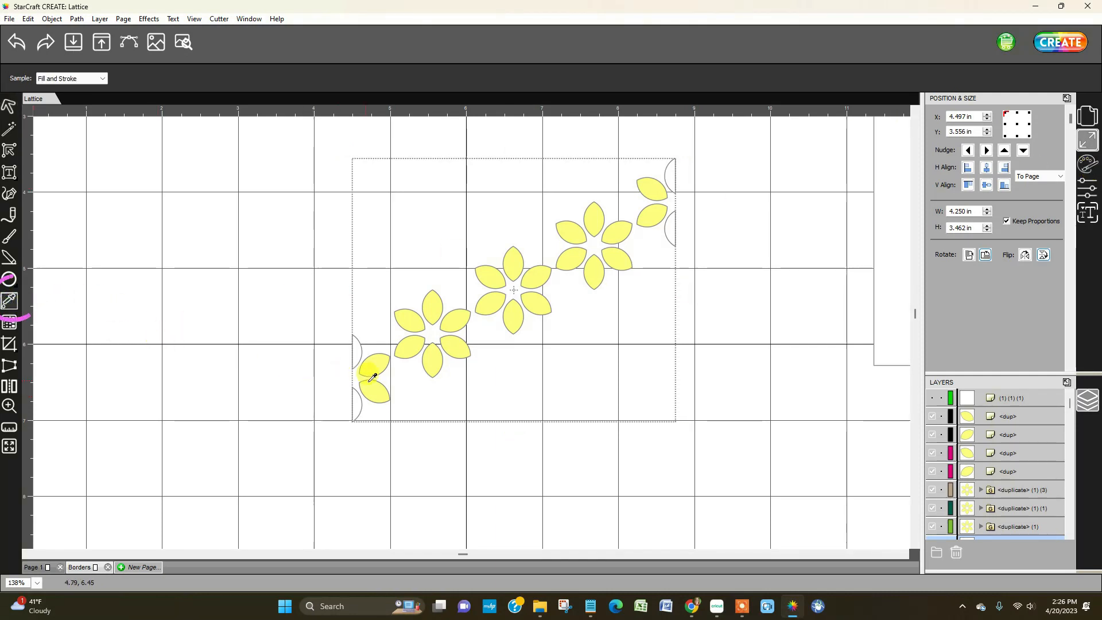
{"action": "left_click", "coordinate": [373, 361]}
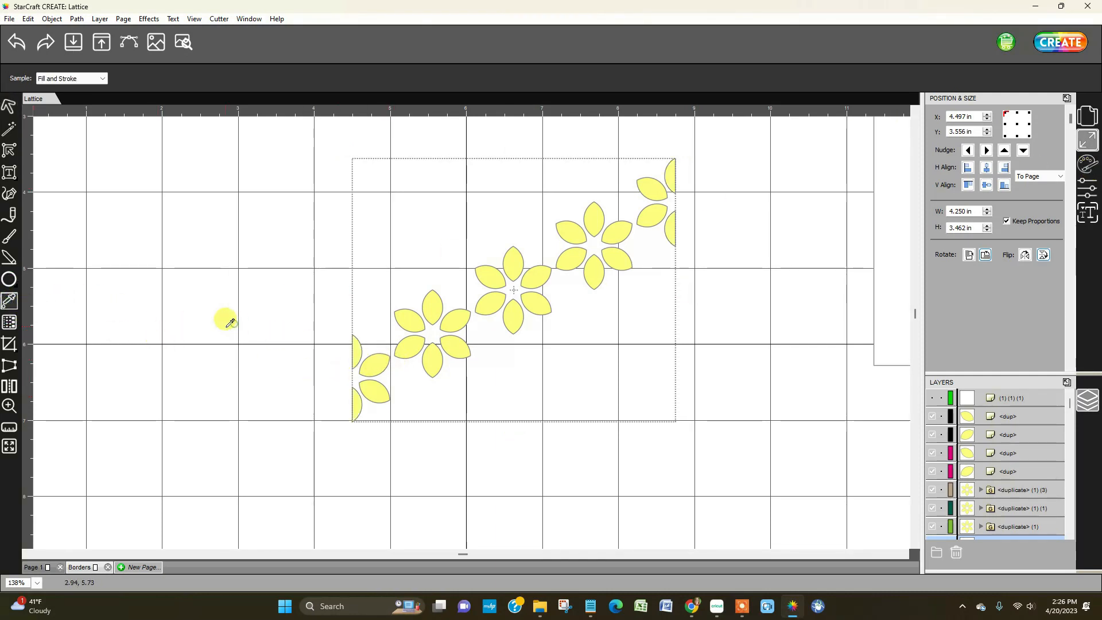
{"action": "left_click", "coordinate": [9, 106]}
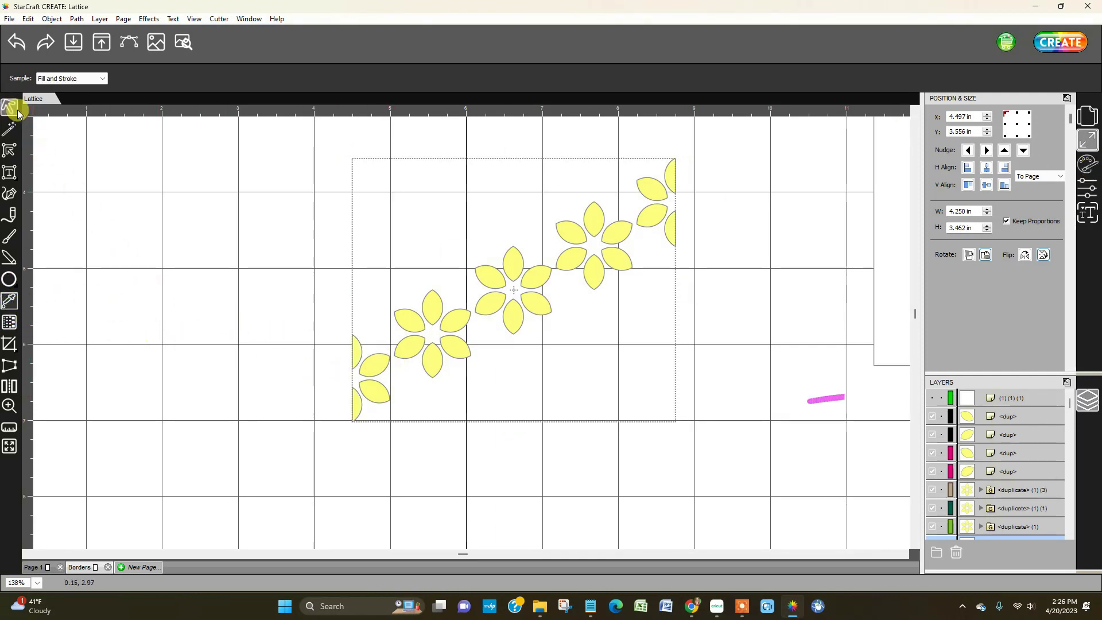
{"action": "left_click", "coordinate": [84, 153]}
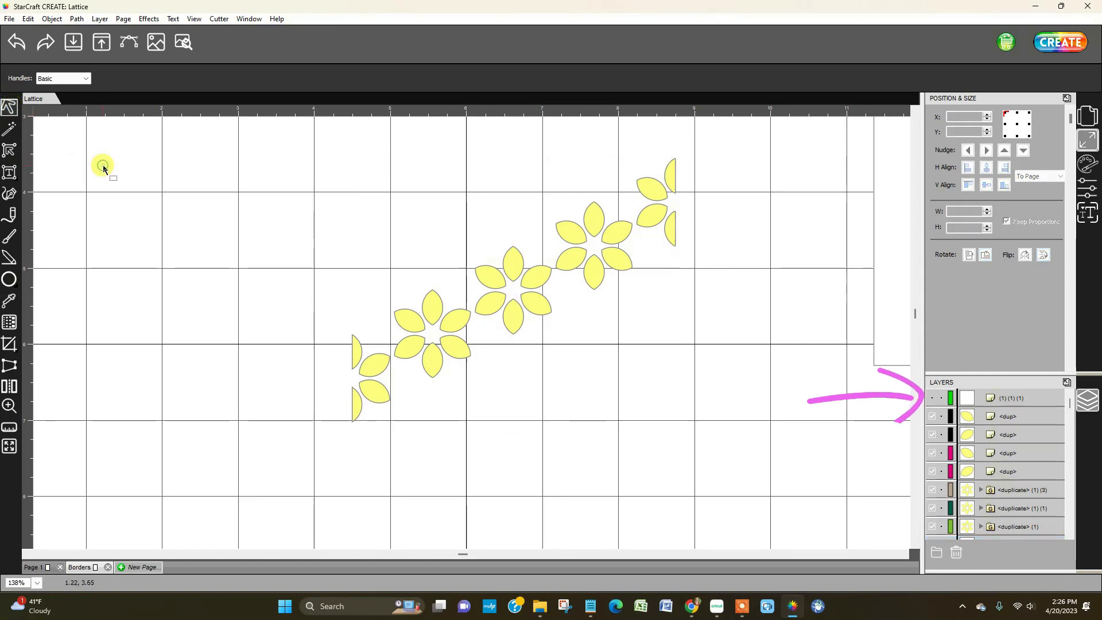
Step: Show the hidden card panel copy, send it to the back behind the flowers, and clear the selection
{"action": "left_click", "coordinate": [933, 398]}
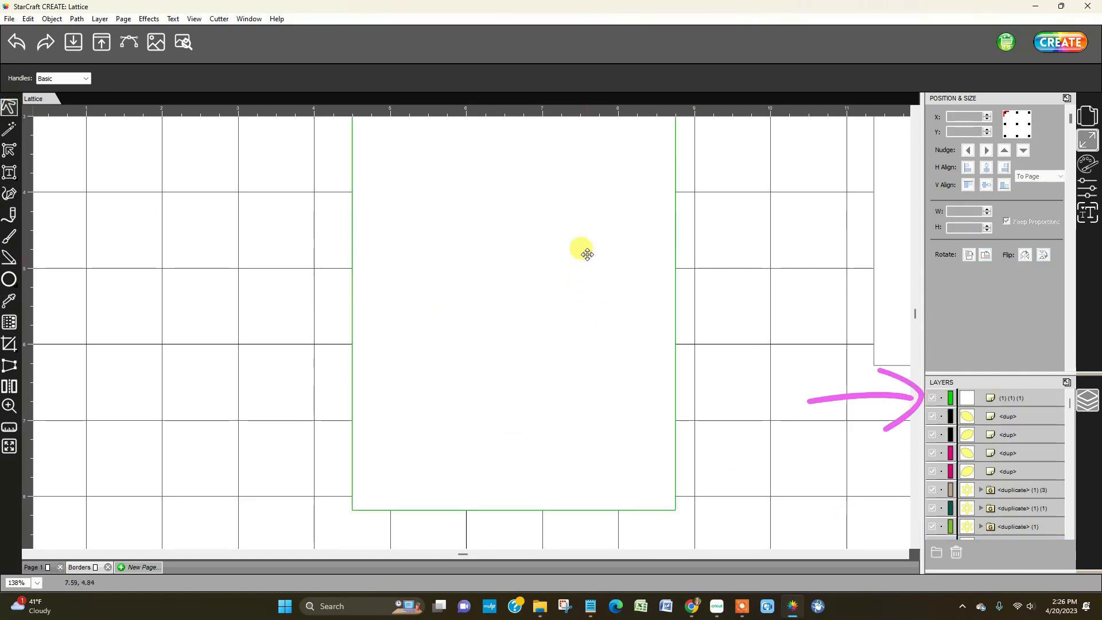
{"action": "left_click", "coordinate": [493, 152]}
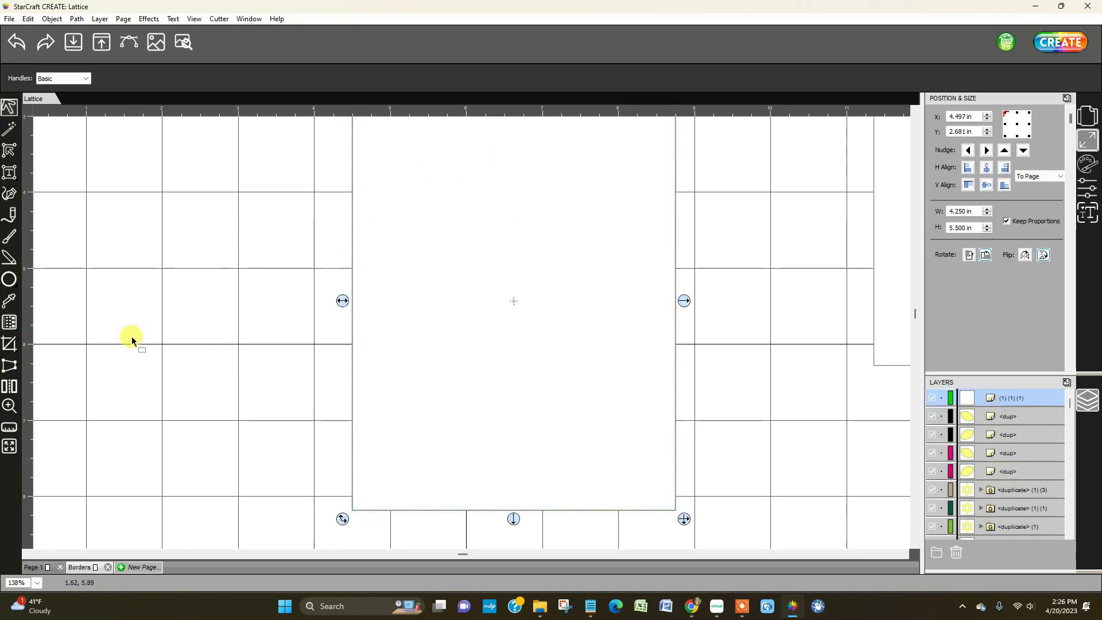
{"action": "left_click", "coordinate": [9, 406]}
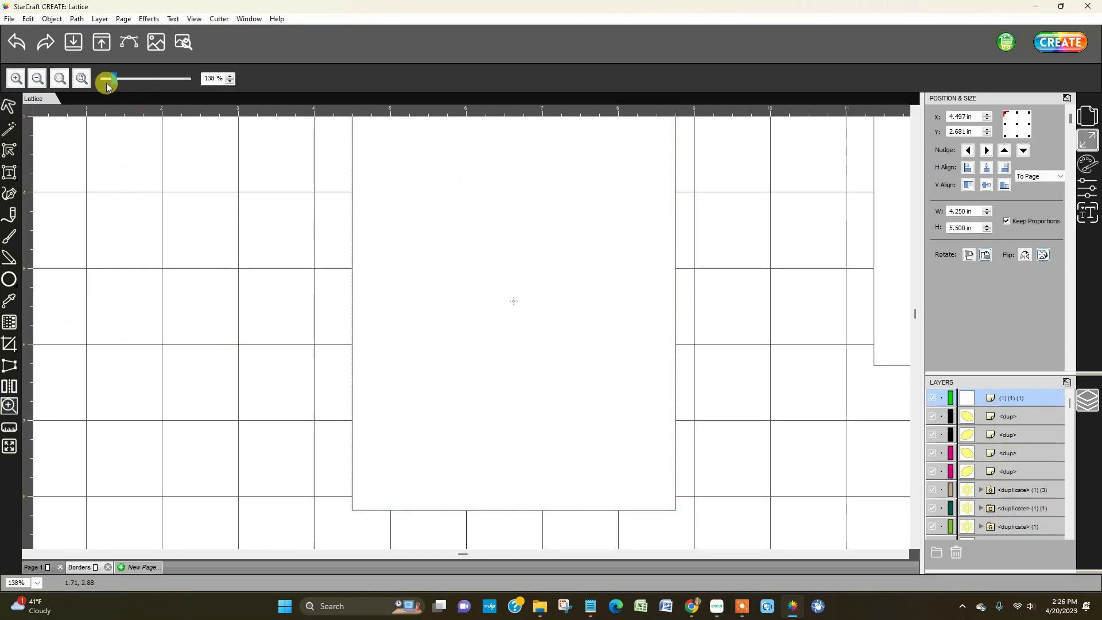
{"action": "left_click_drag", "start_coordinate": [118, 79], "coordinate": [115, 79]}
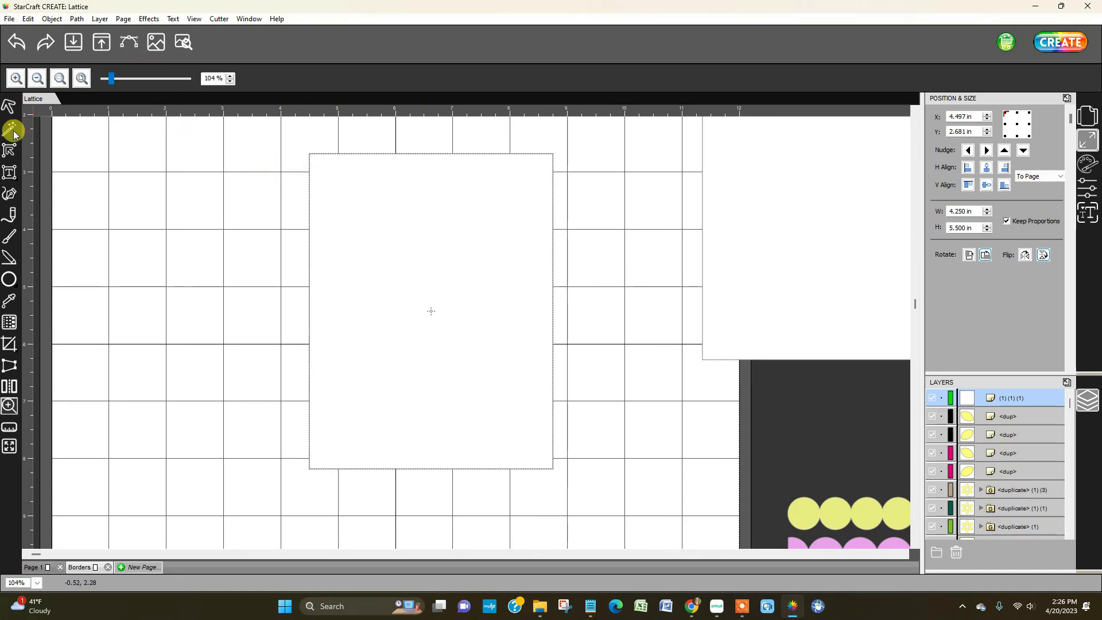
{"action": "left_click", "coordinate": [9, 106]}
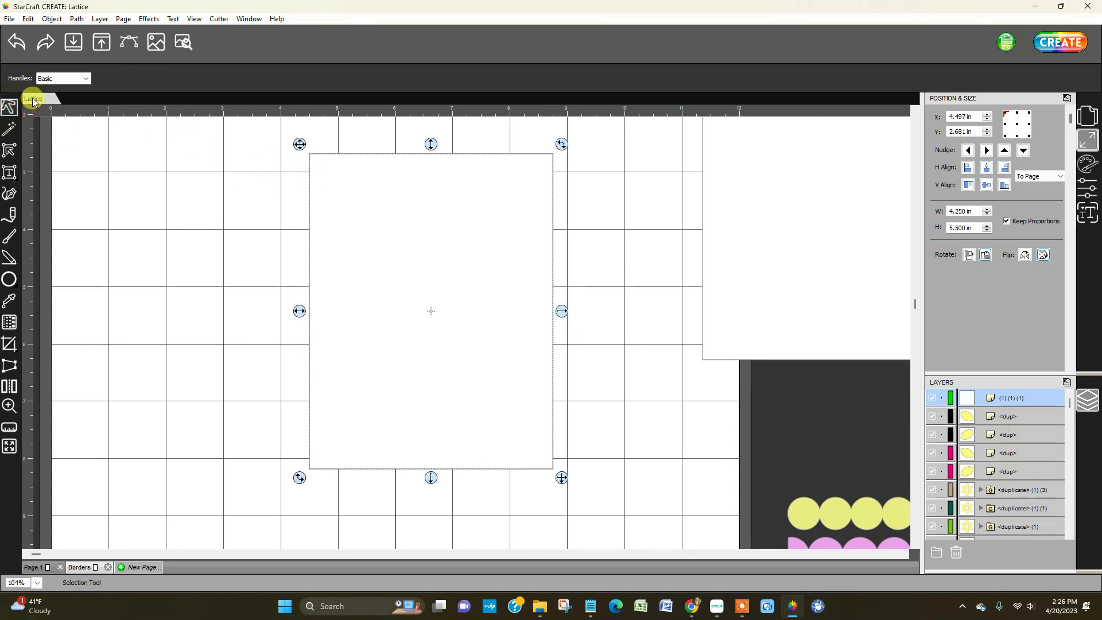
{"action": "left_click", "coordinate": [83, 19]}
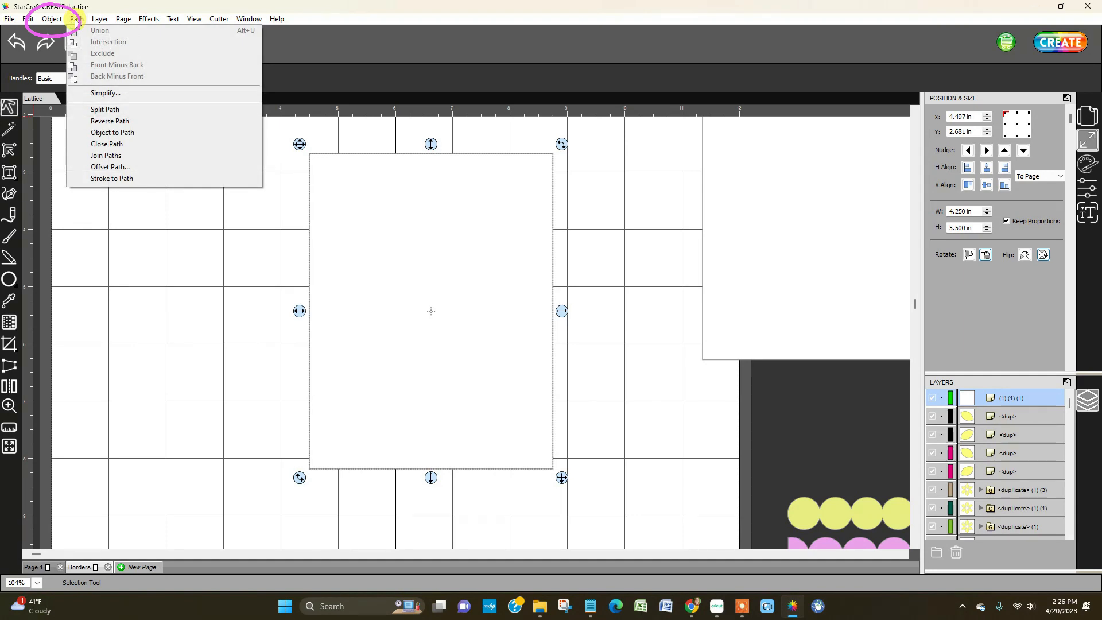
{"action": "mouse_move", "coordinate": [63, 20]}
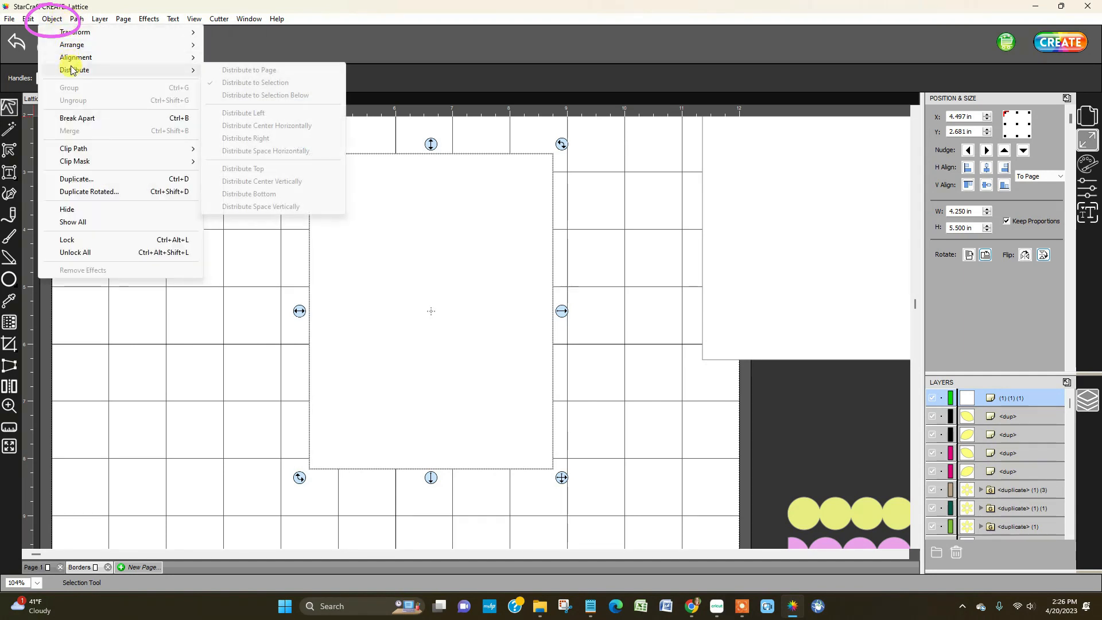
{"action": "mouse_move", "coordinate": [138, 48]}
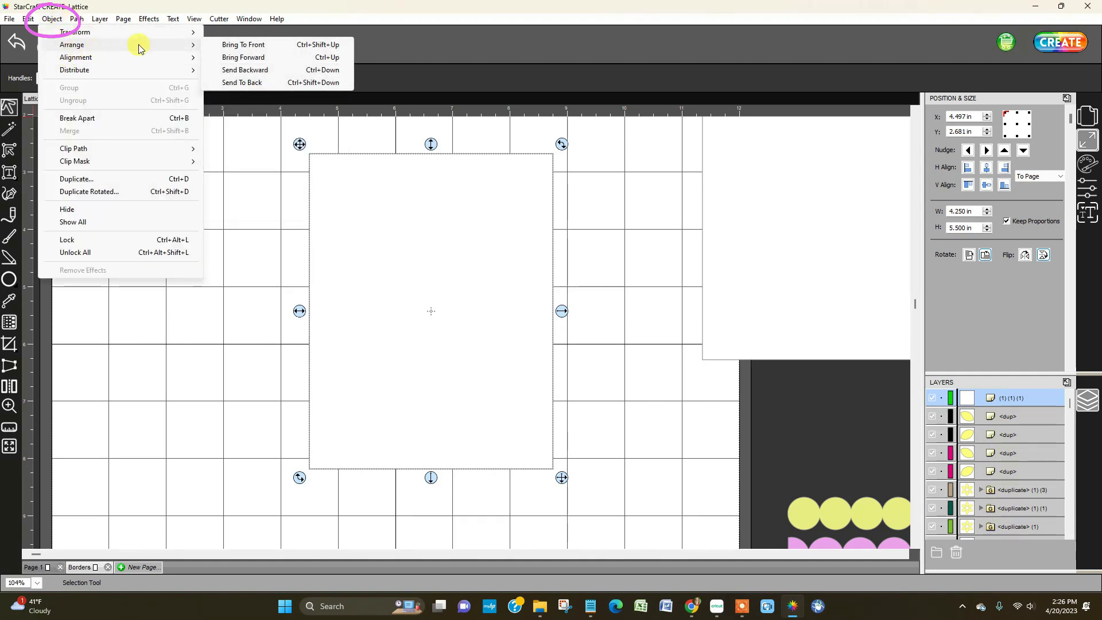
{"action": "left_click", "coordinate": [258, 82]}
{"action": "left_click", "coordinate": [634, 317]}
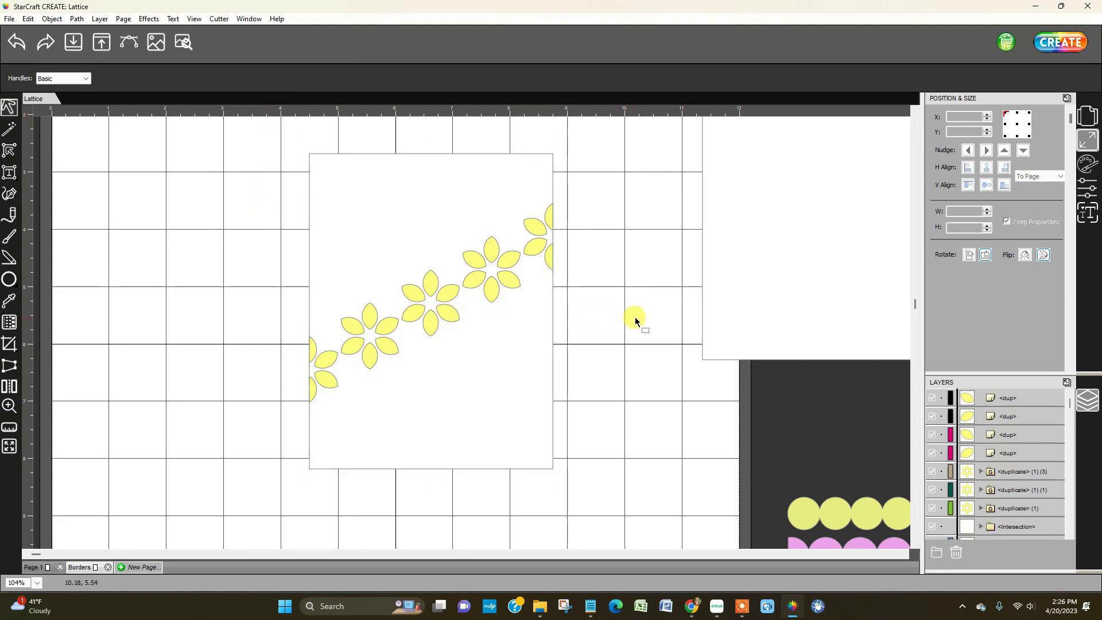
Step: Select all the flowers, loose petals and trimmed edge petals, apply a 0.094 in Shadow Layer to them, and clear the selection
{"action": "left_click", "coordinate": [1017, 398]}
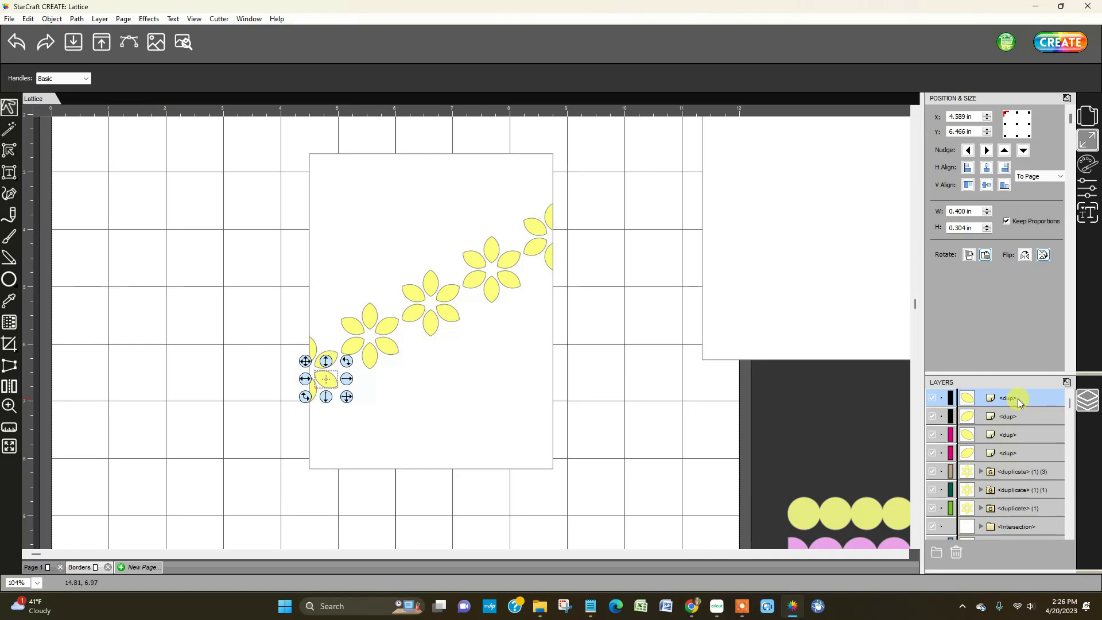
{"action": "left_click", "coordinate": [1013, 508], "text": "ctrl"}
{"action": "left_click", "coordinate": [1018, 489], "text": "ctrl"}
{"action": "left_click", "coordinate": [1013, 470], "text": "ctrl"}
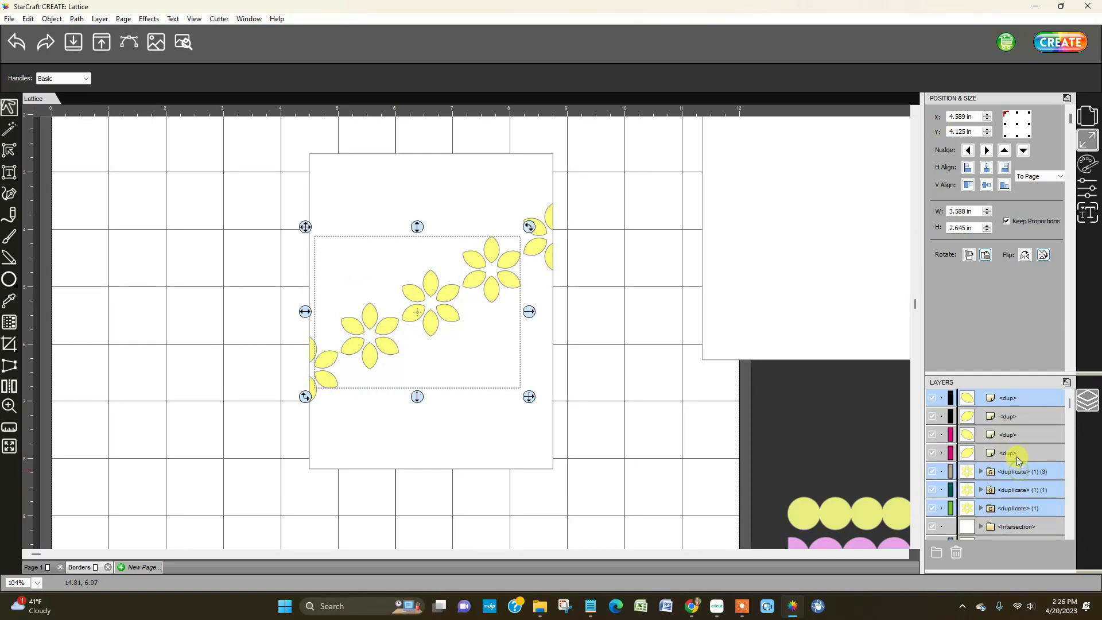
{"action": "left_click", "coordinate": [1011, 452], "text": "ctrl"}
{"action": "left_click", "coordinate": [1013, 428], "text": "ctrl"}
{"action": "scroll", "coordinate": [1013, 424], "scroll_direction": "down", "scroll_amount": 1}
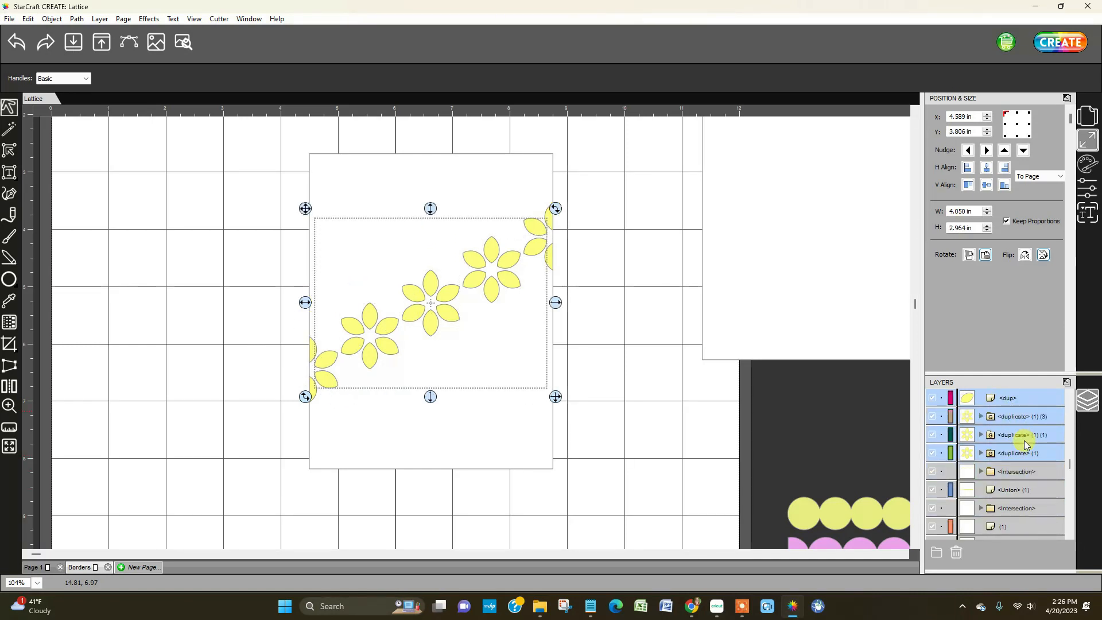
{"action": "left_click", "coordinate": [1015, 471], "text": "ctrl"}
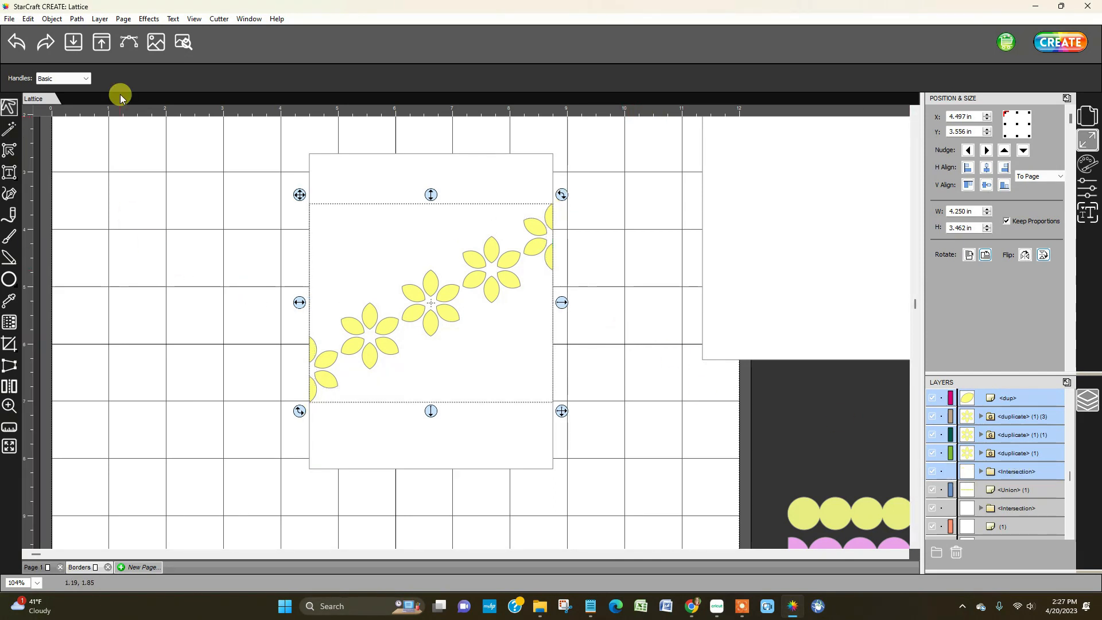
{"action": "left_click", "coordinate": [149, 18]}
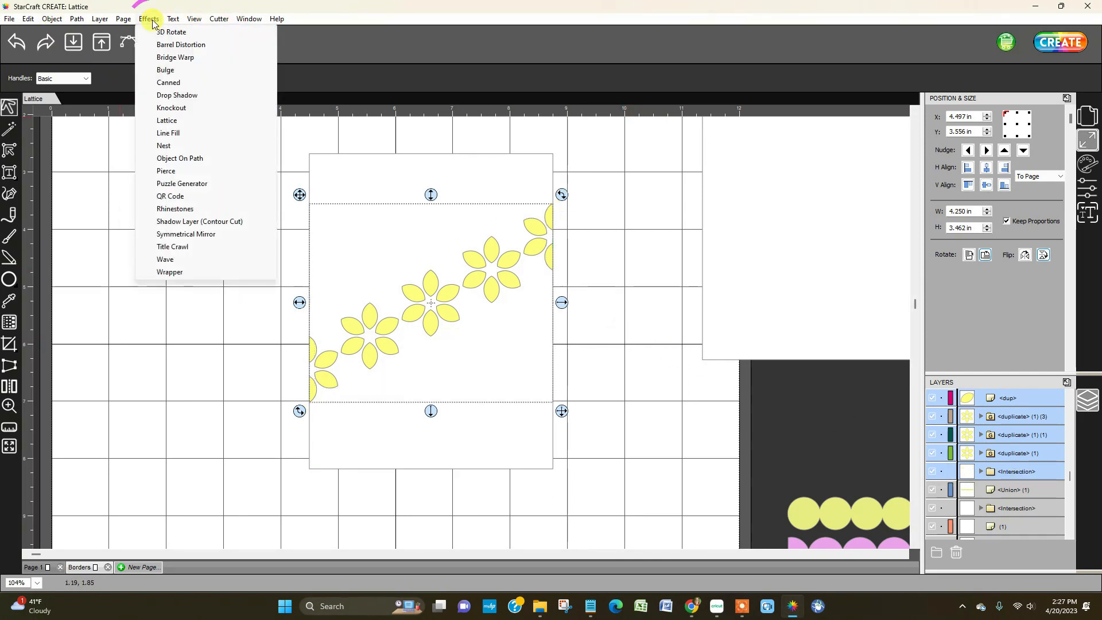
{"action": "left_click", "coordinate": [213, 221]}
{"action": "left_click_drag", "start_coordinate": [562, 206], "coordinate": [704, 196]}
{"action": "left_click_drag", "start_coordinate": [619, 246], "coordinate": [620, 247]}
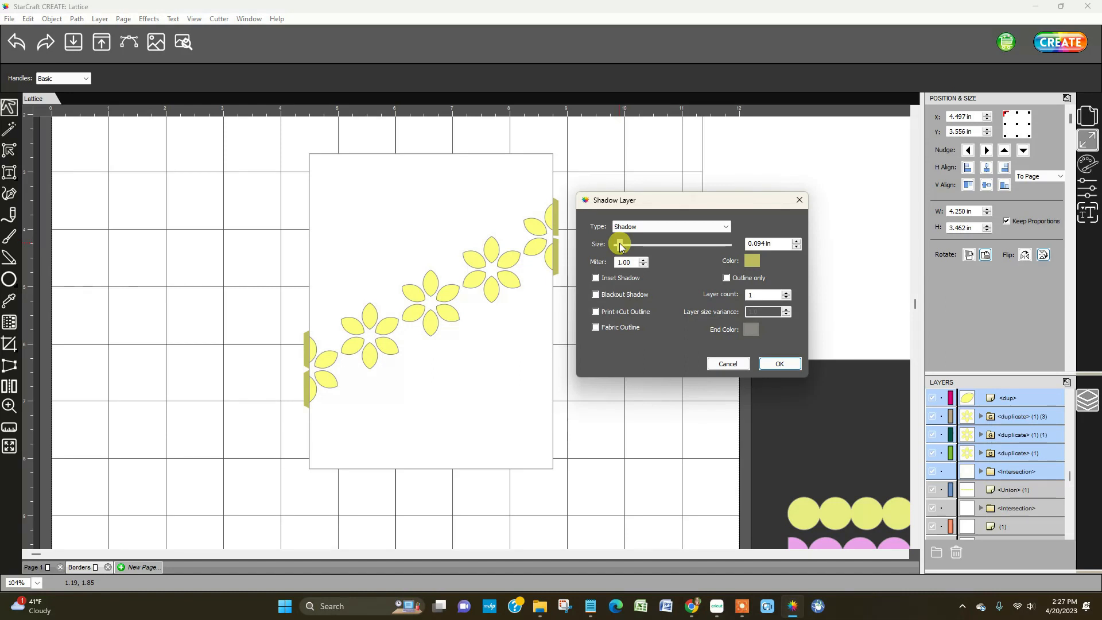
{"action": "left_click", "coordinate": [780, 363]}
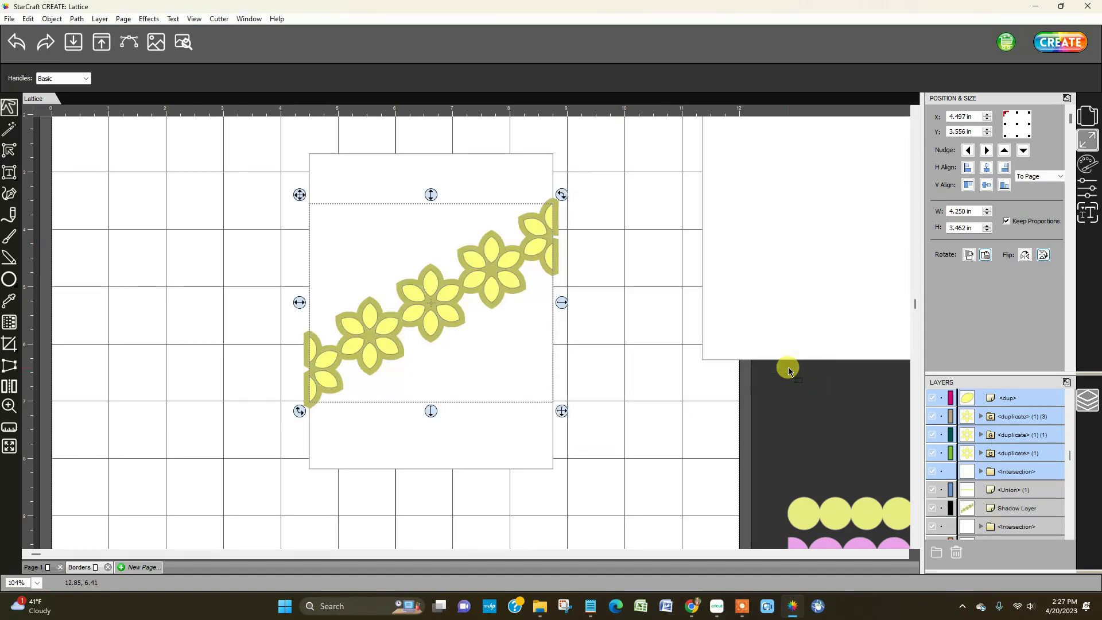
{"action": "left_click", "coordinate": [694, 421]}
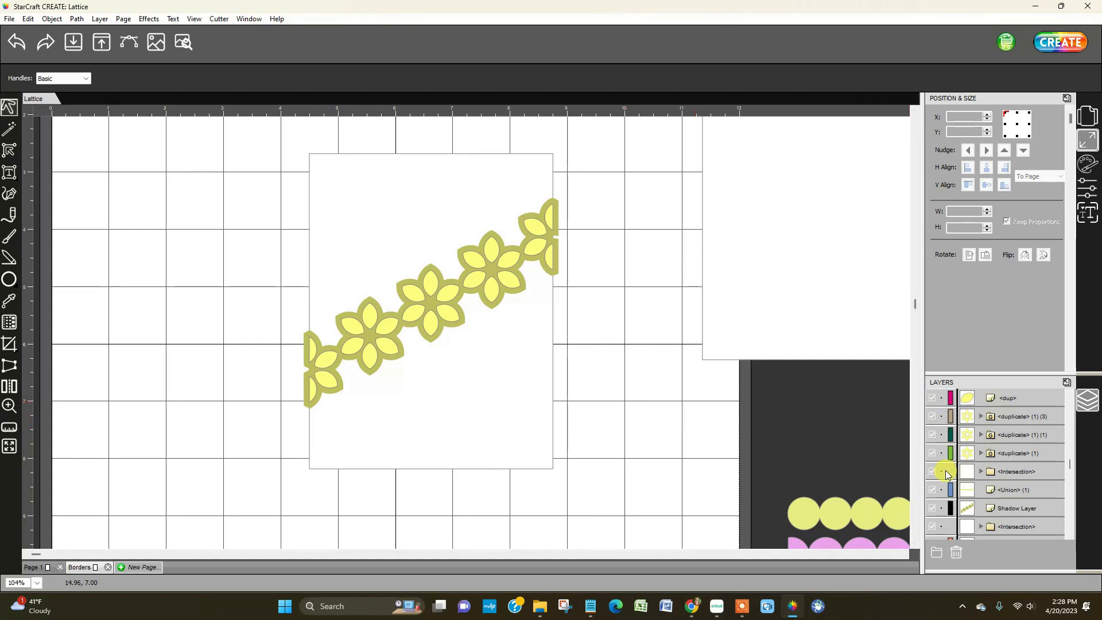
Step: Group all the yellow flowers, loose petals and trimmed edge petals, and hide the group
{"action": "left_click", "coordinate": [1018, 453]}
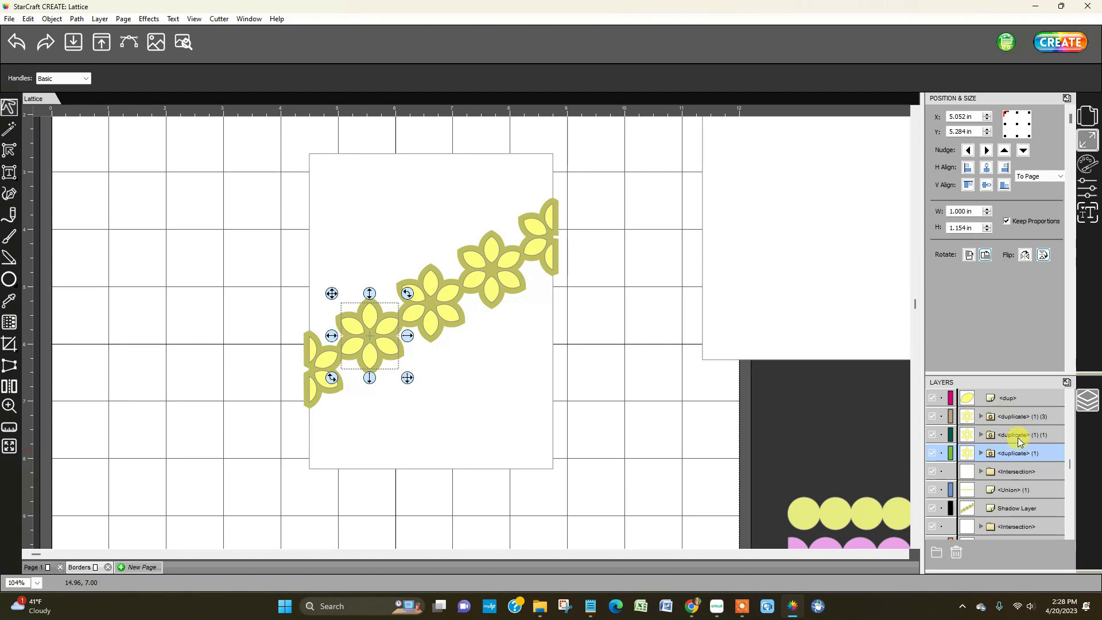
{"action": "left_click", "coordinate": [1019, 438], "text": "ctrl"}
{"action": "left_click", "coordinate": [1022, 417], "text": "ctrl"}
{"action": "left_click", "coordinate": [1026, 399], "text": "ctrl"}
{"action": "left_click", "coordinate": [1039, 472], "text": "ctrl"}
{"action": "scroll", "coordinate": [1041, 468], "scroll_direction": "up", "scroll_amount": 1}
{"action": "scroll", "coordinate": [1041, 468], "scroll_direction": "up", "scroll_amount": 1}
{"action": "left_click", "coordinate": [1033, 434], "text": "ctrl"}
{"action": "left_click", "coordinate": [1031, 417], "text": "ctrl"}
{"action": "left_click", "coordinate": [1028, 415]}
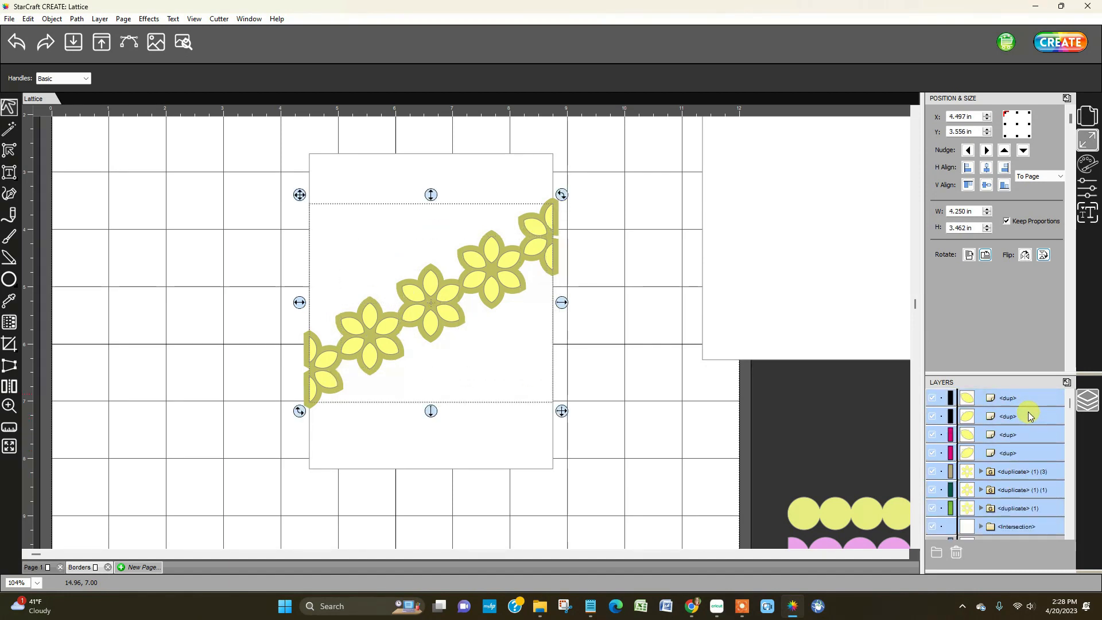
{"action": "left_click", "coordinate": [51, 19]}
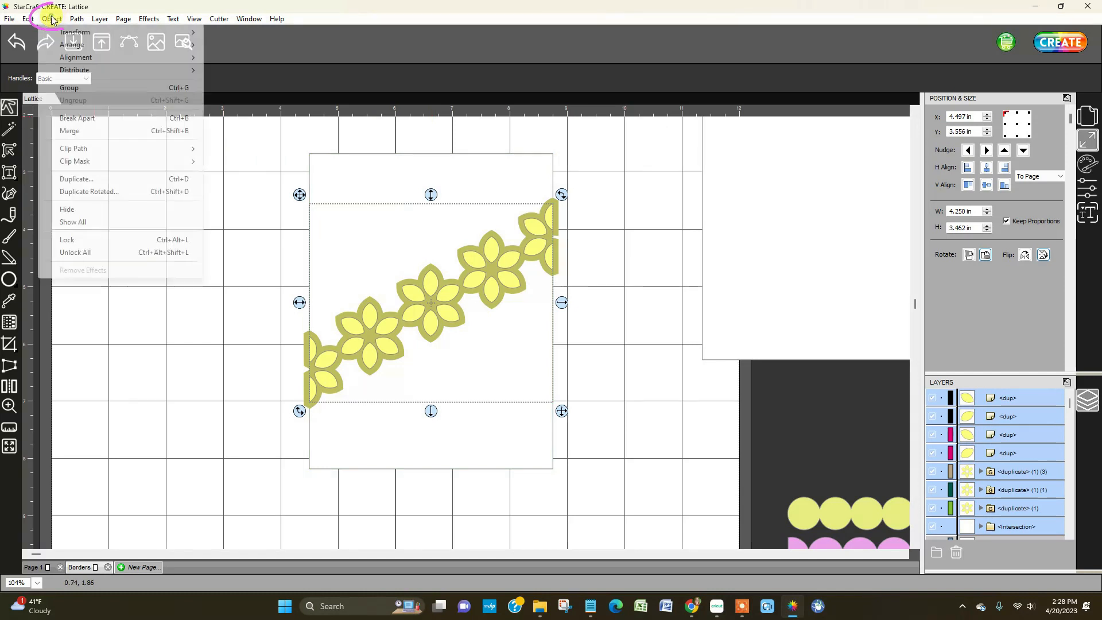
{"action": "left_click", "coordinate": [67, 89]}
{"action": "left_click", "coordinate": [931, 399]}
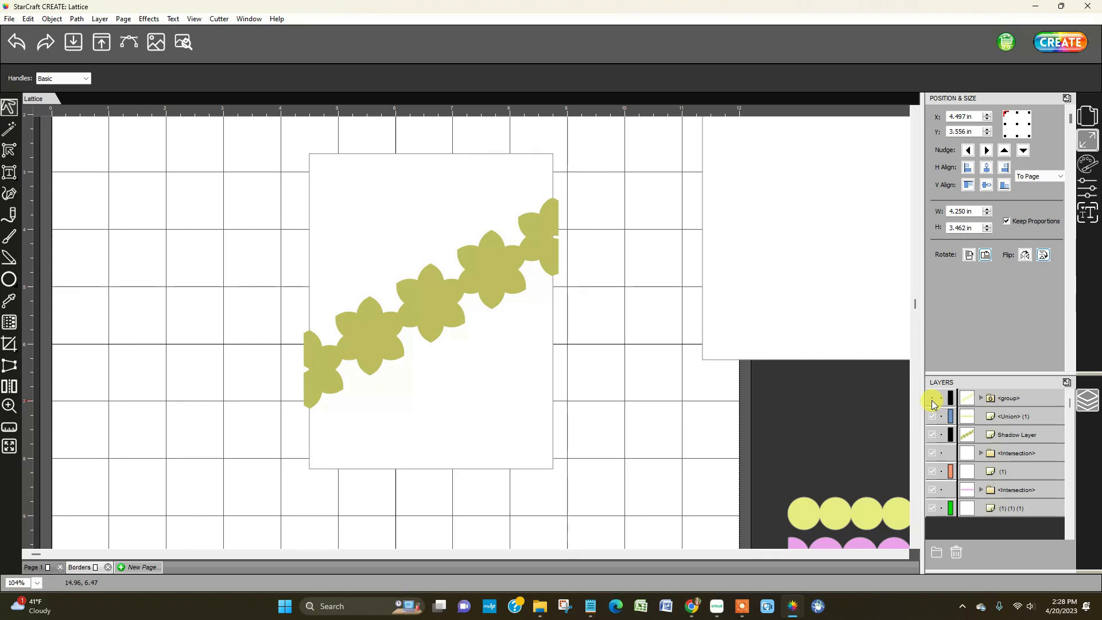
Step: Remove the tiny stray holes at the centers of the three full flowers in the shadow layer by deleting their nodes
{"action": "left_click", "coordinate": [369, 331]}
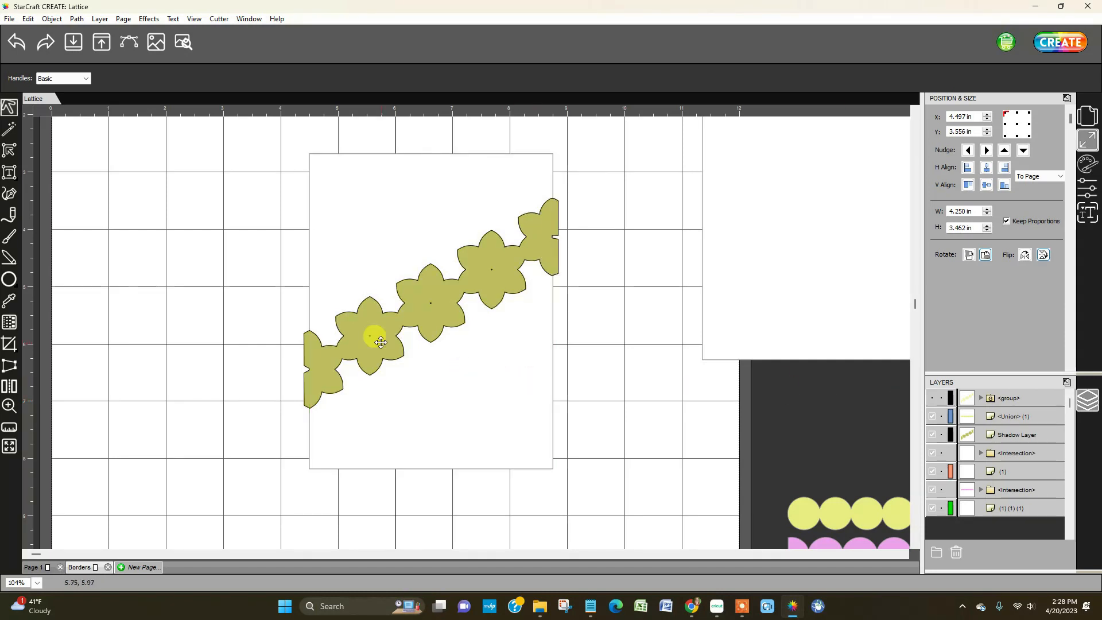
{"action": "left_click", "coordinate": [360, 324]}
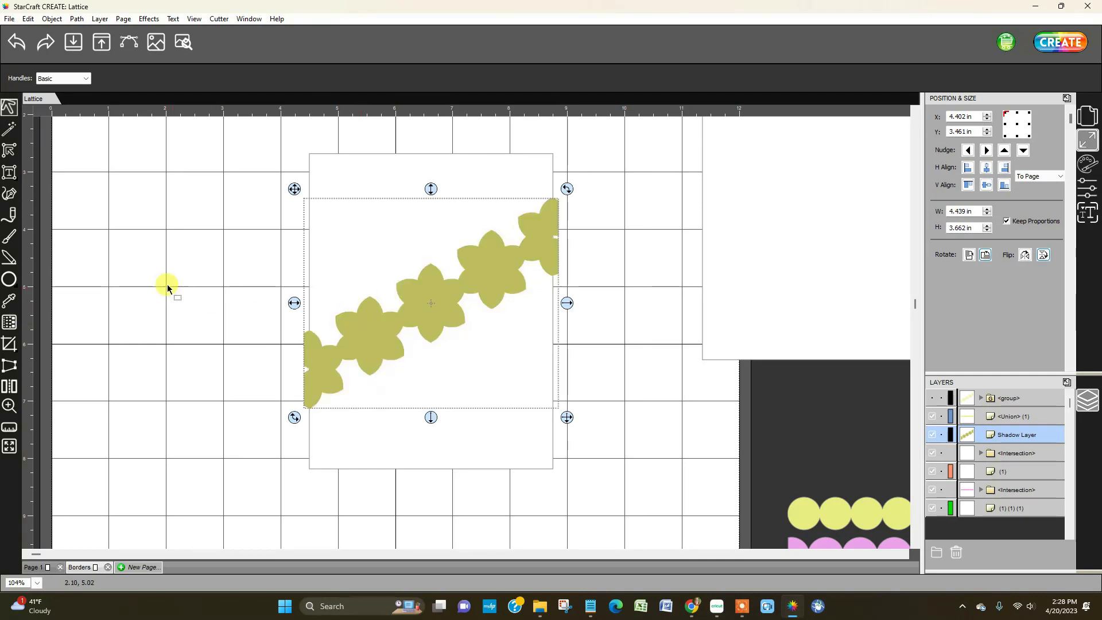
{"action": "left_click", "coordinate": [11, 151]}
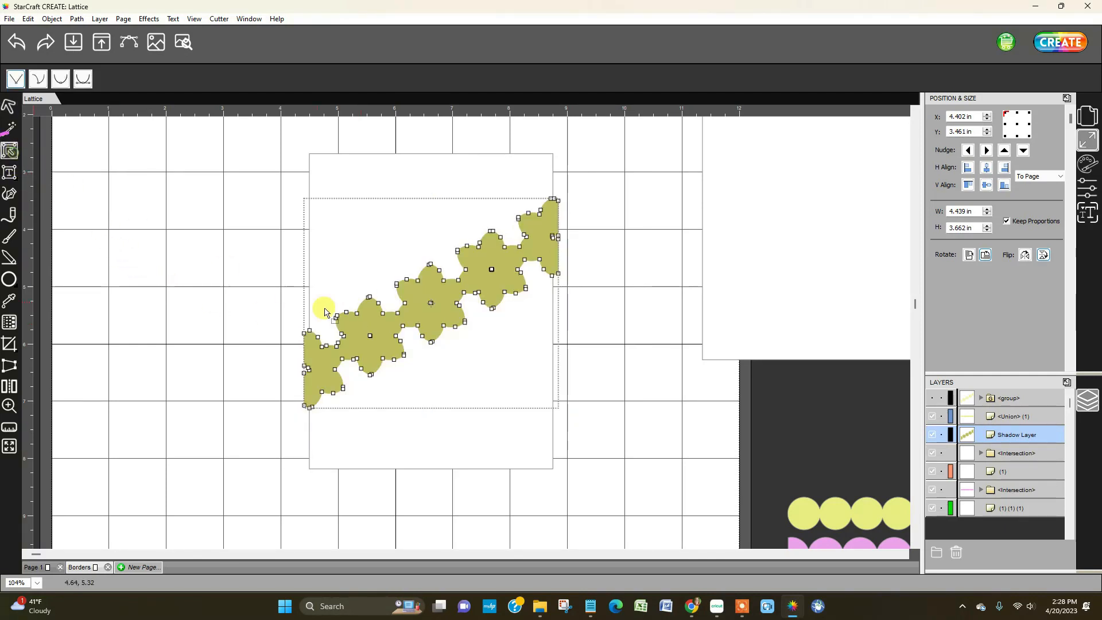
{"action": "left_click", "coordinate": [379, 339]}
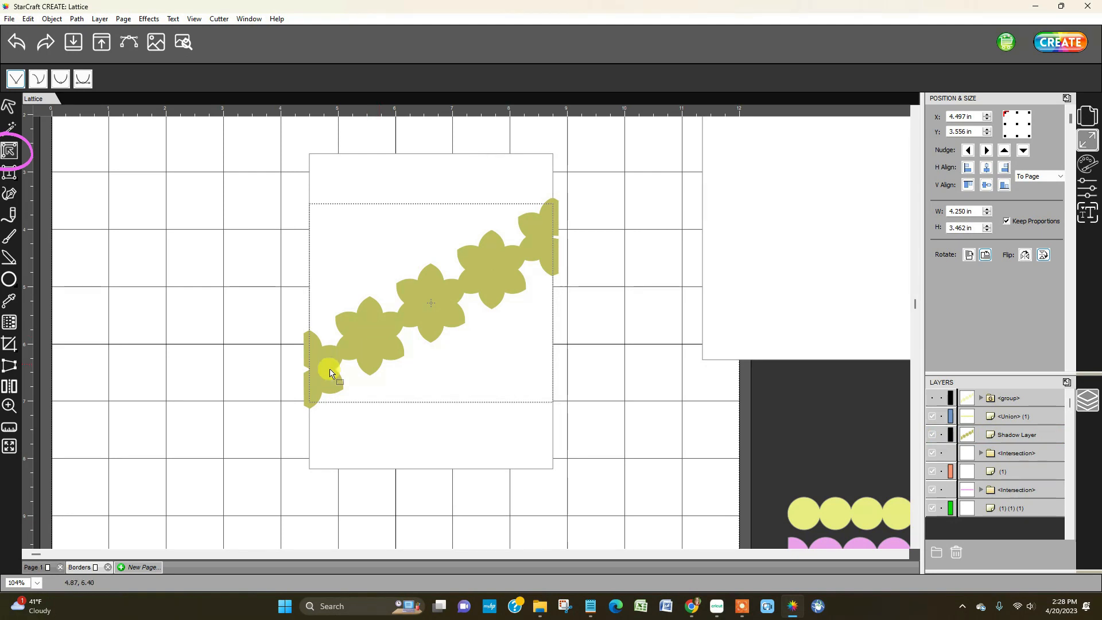
{"action": "left_click", "coordinate": [305, 393]}
{"action": "left_click", "coordinate": [308, 395]}
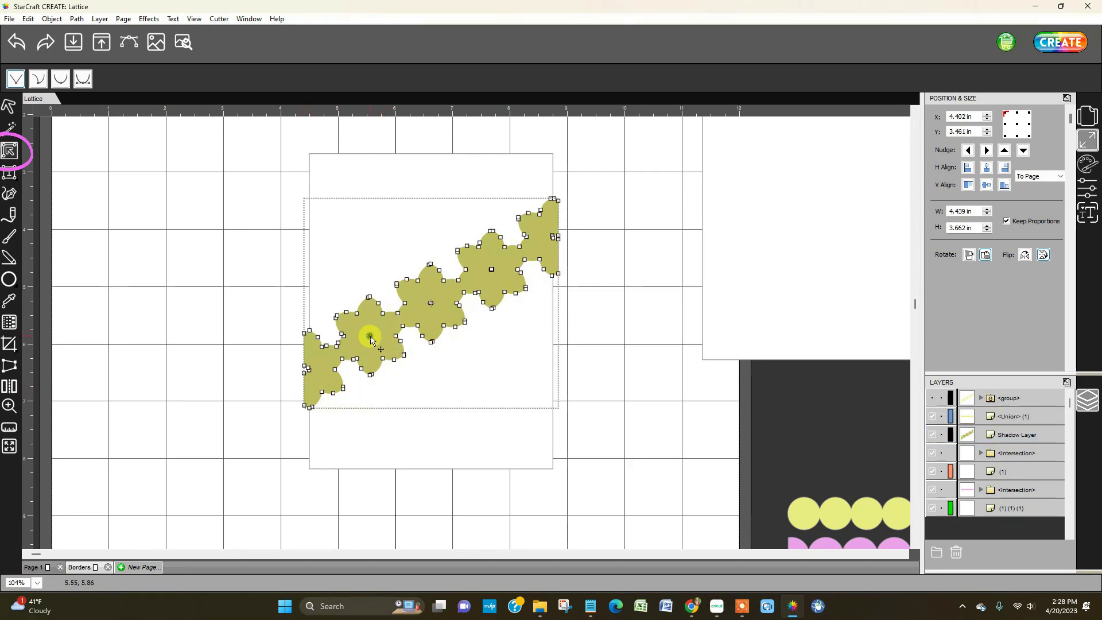
{"action": "left_click", "coordinate": [432, 304]}
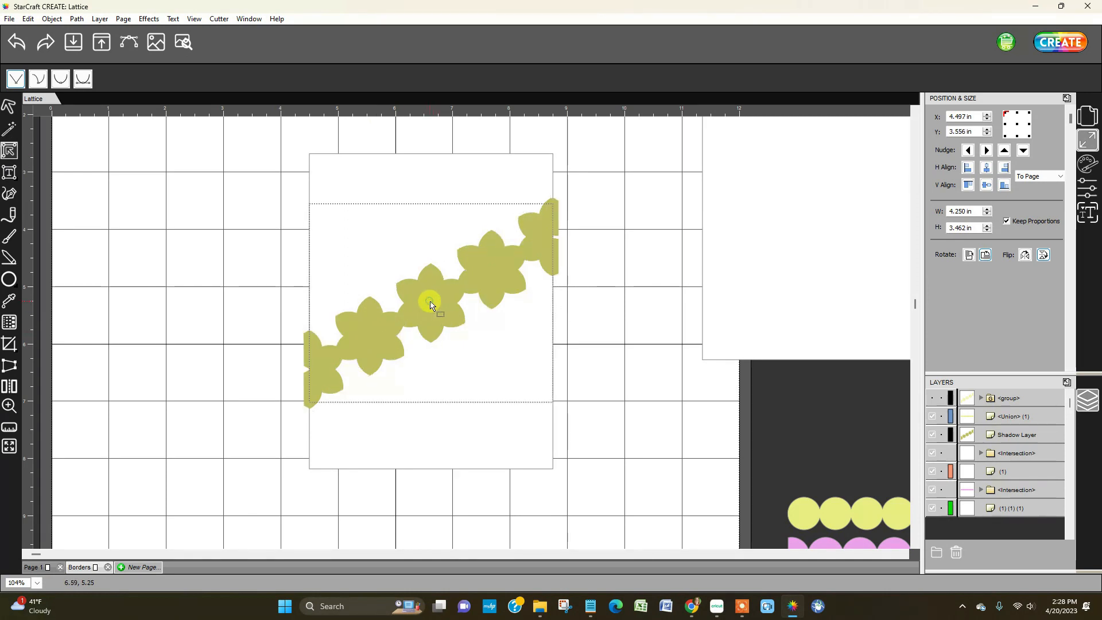
{"action": "left_click", "coordinate": [9, 405]}
{"action": "left_click_drag", "start_coordinate": [179, 79], "coordinate": [120, 79]}
{"action": "left_click", "coordinate": [9, 150]}
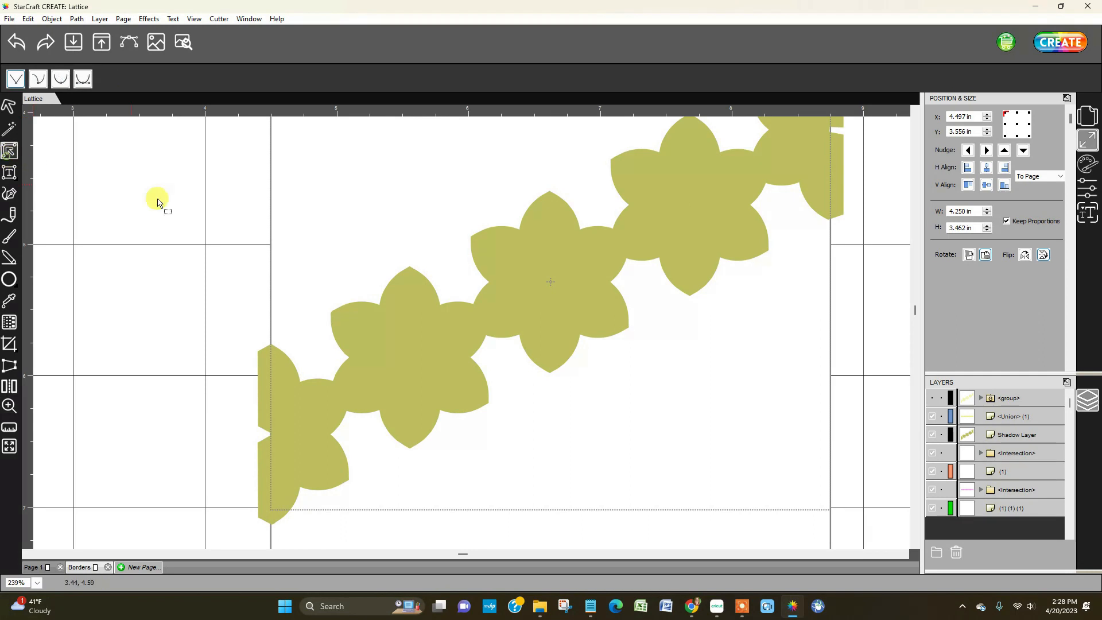
{"action": "left_click", "coordinate": [265, 363]}
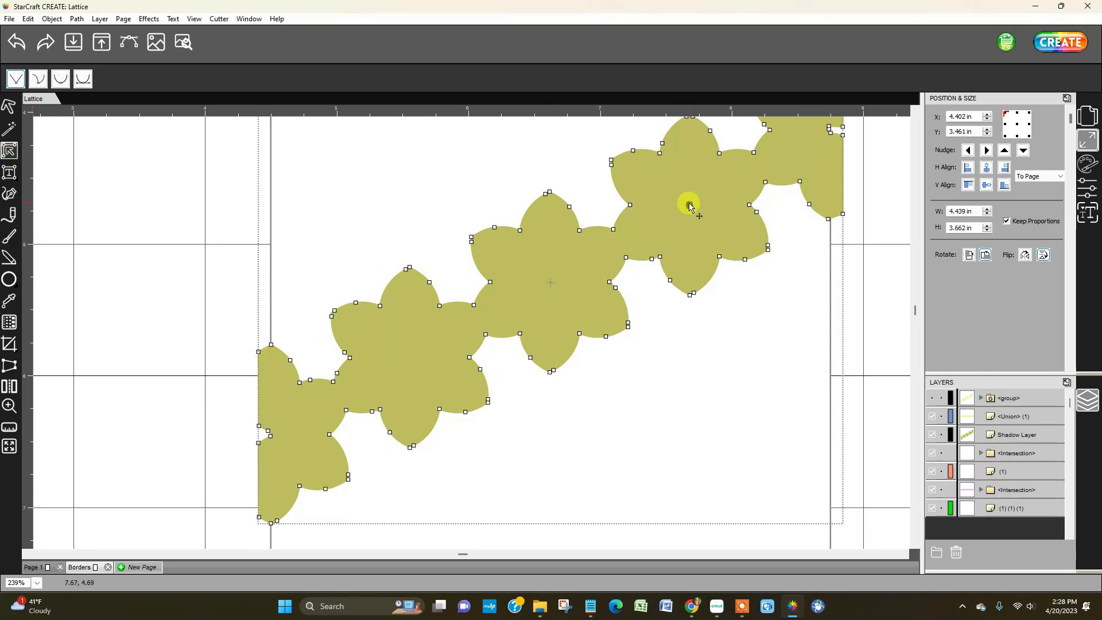
Step: Delete the inner notch nodes on the shadow layer's left end to straighten that edge
{"action": "left_click", "coordinate": [270, 432]}
{"action": "left_click", "coordinate": [222, 423]}
{"action": "left_click", "coordinate": [261, 439]}
{"action": "left_click", "coordinate": [272, 439]}
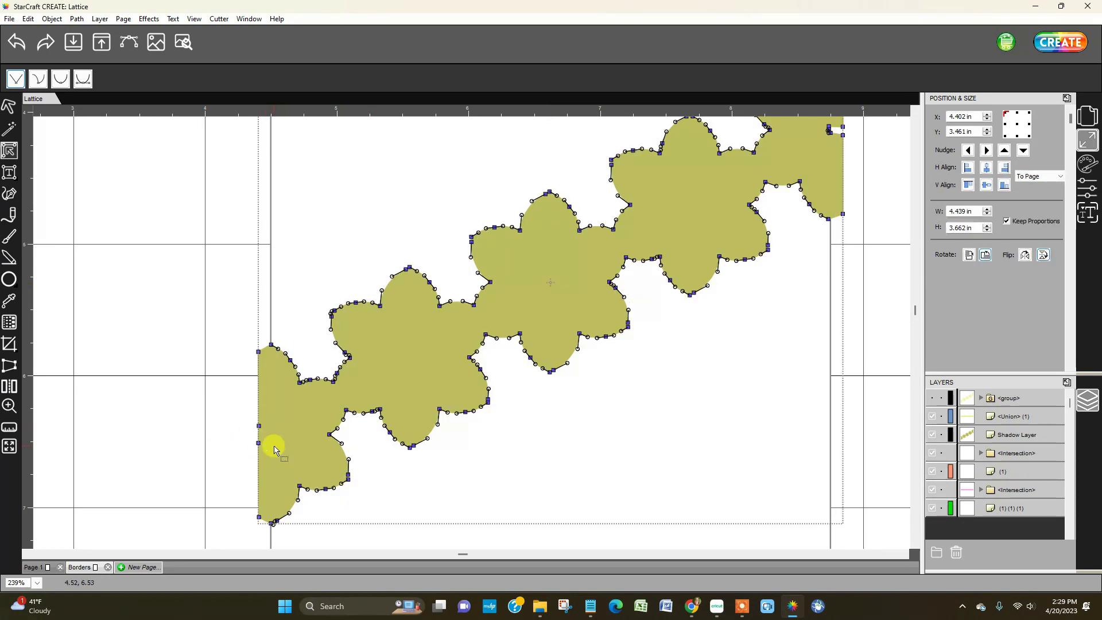
{"action": "left_click", "coordinate": [212, 413]}
{"action": "left_click", "coordinate": [259, 352]}
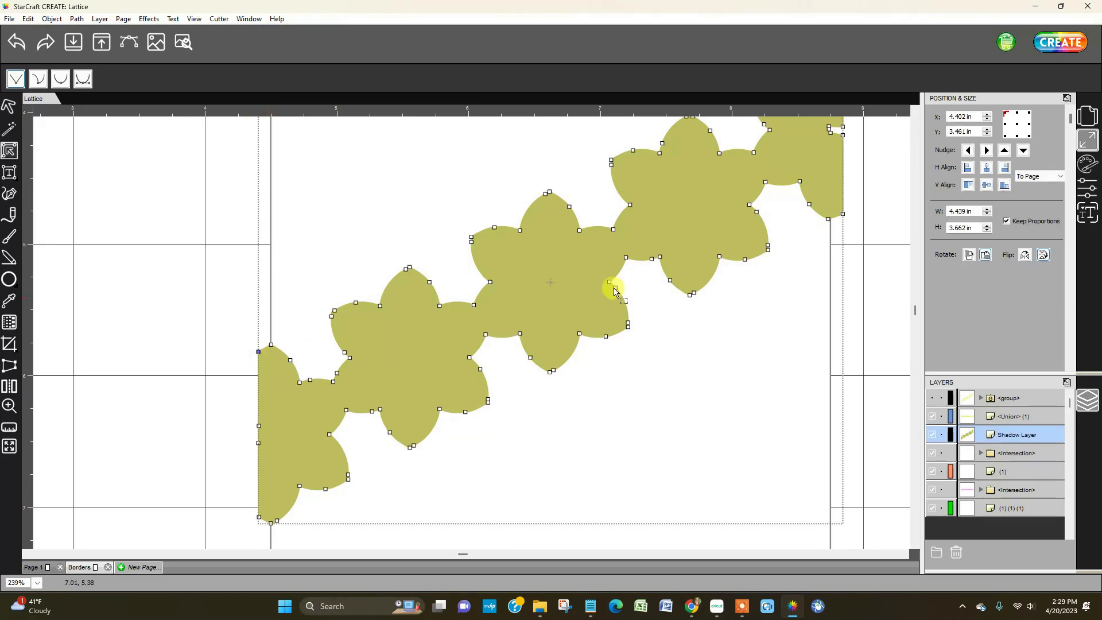
Step: Delete the inner notch nodes on the shadow layer's right end to straighten that edge, and clear the selection
{"action": "left_click", "coordinate": [828, 126]}
{"action": "left_click", "coordinate": [893, 148]}
{"action": "left_click", "coordinate": [830, 139]}
{"action": "left_click", "coordinate": [846, 127]}
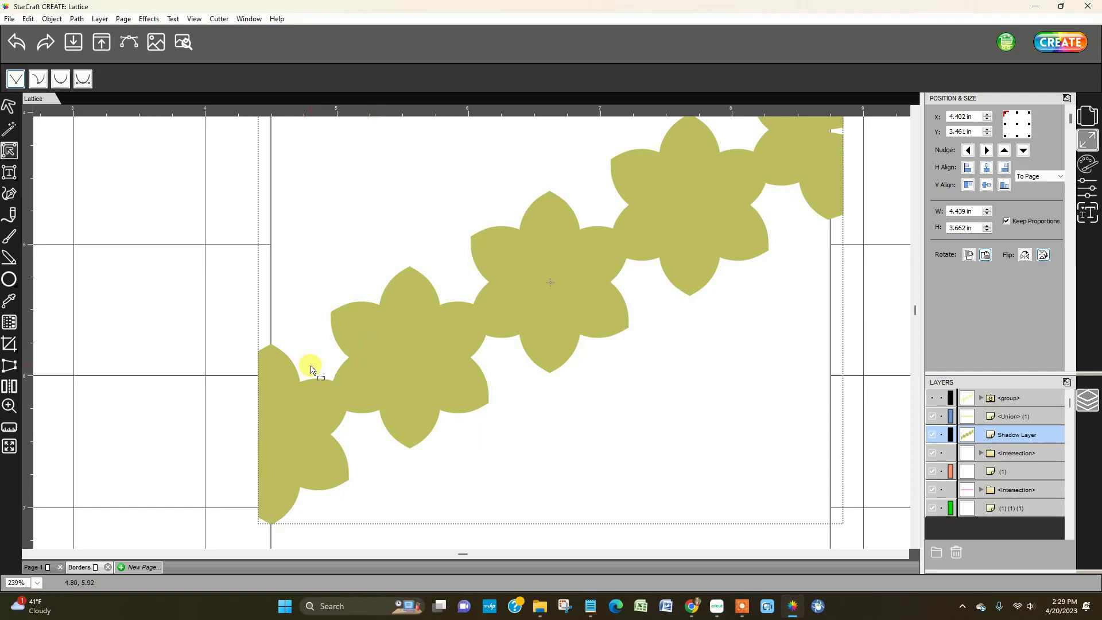
{"action": "left_click", "coordinate": [267, 358]}
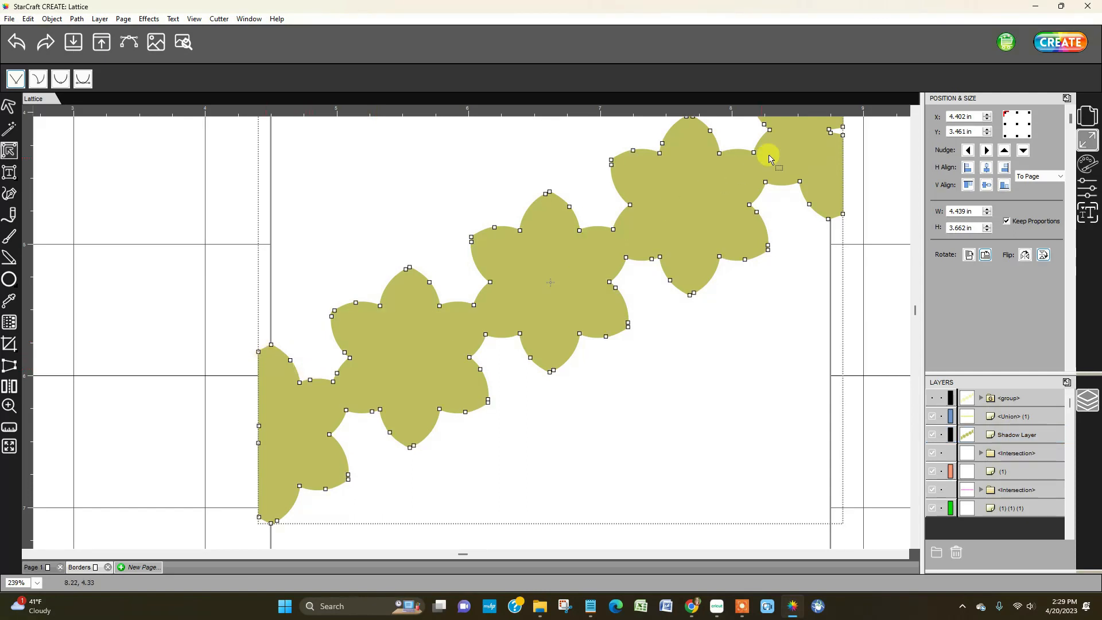
{"action": "left_click", "coordinate": [832, 136]}
{"action": "left_click", "coordinate": [881, 141]}
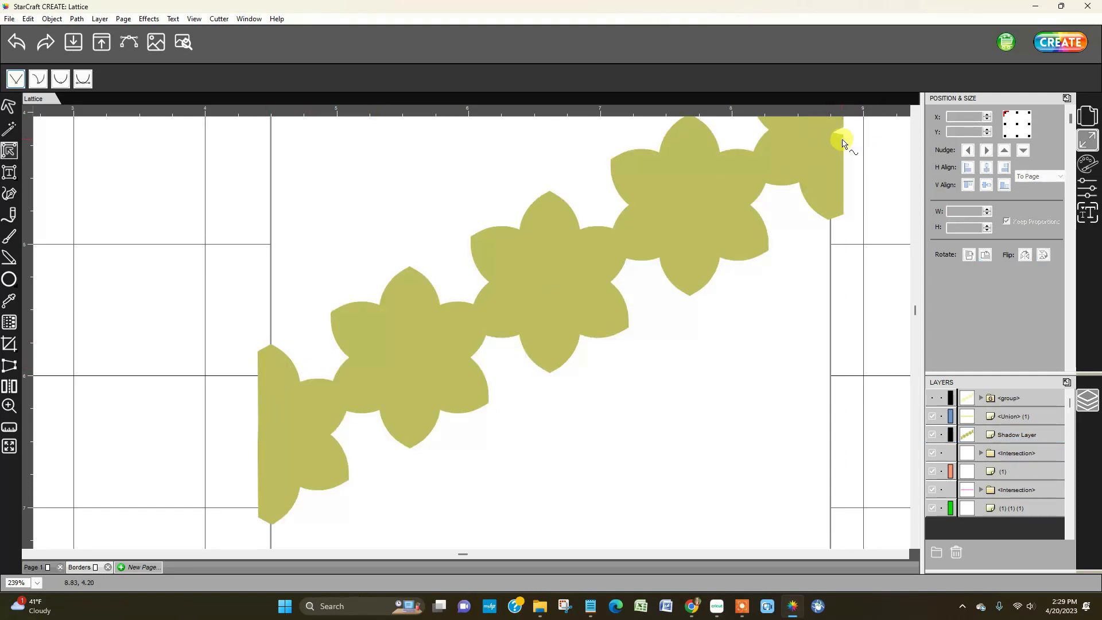
{"action": "left_click", "coordinate": [840, 136]}
{"action": "left_click", "coordinate": [880, 152]}
{"action": "left_click", "coordinate": [9, 405]}
{"action": "left_click_drag", "start_coordinate": [128, 78], "coordinate": [109, 78]}
{"action": "left_click", "coordinate": [9, 107]}
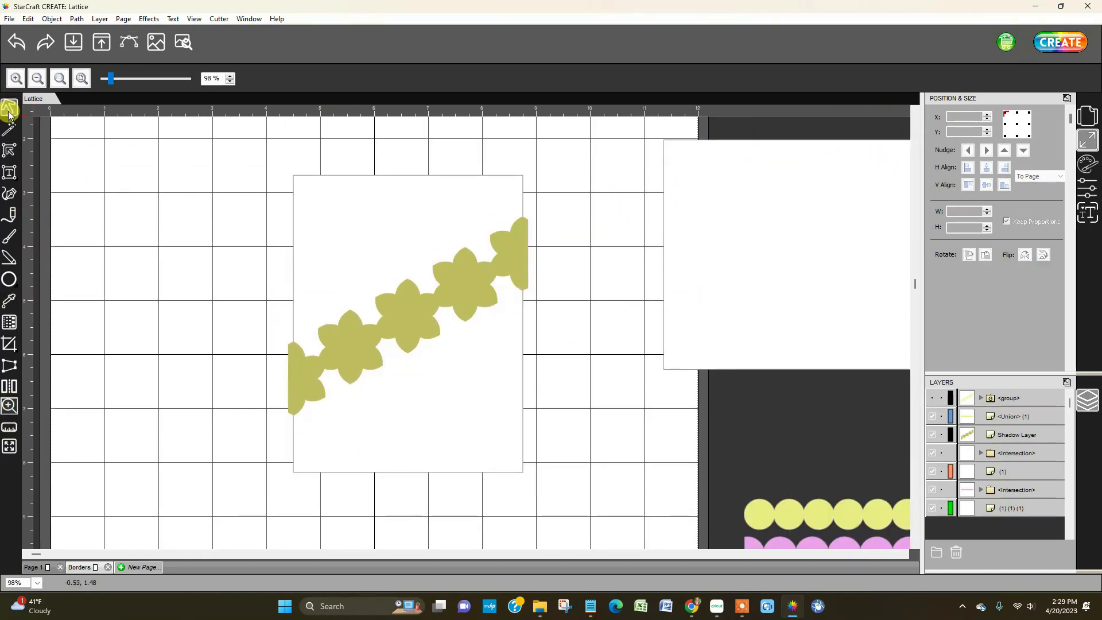
Step: Duplicate the shadow layer by copying it and pasting it in place, and hide the copy
{"action": "left_click", "coordinate": [351, 342]}
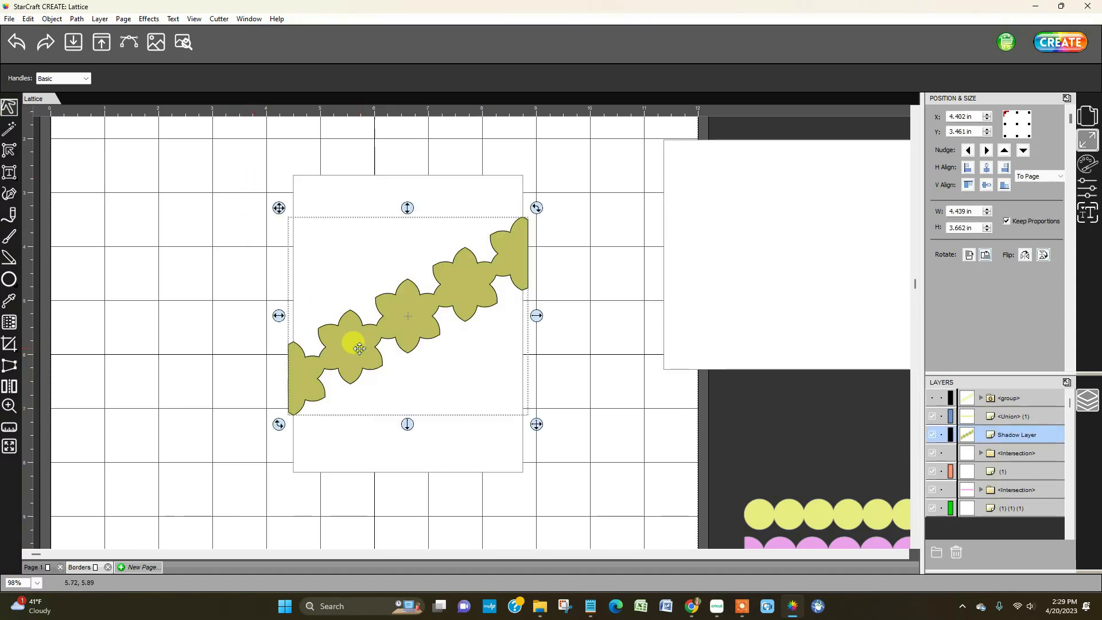
{"action": "right_click", "coordinate": [359, 348]}
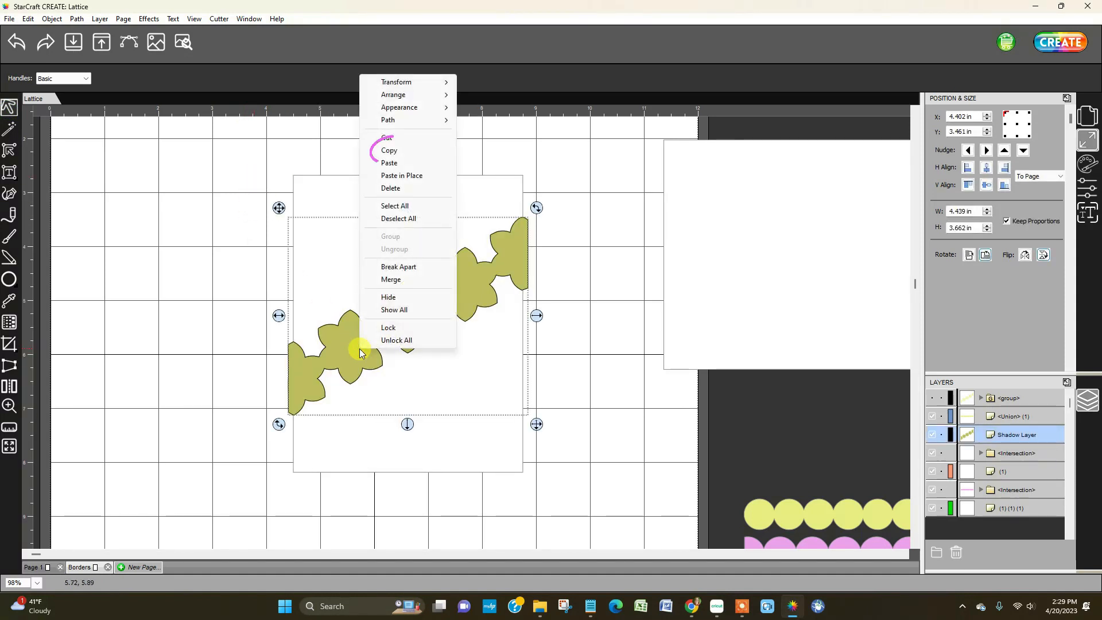
{"action": "left_click", "coordinate": [405, 149]}
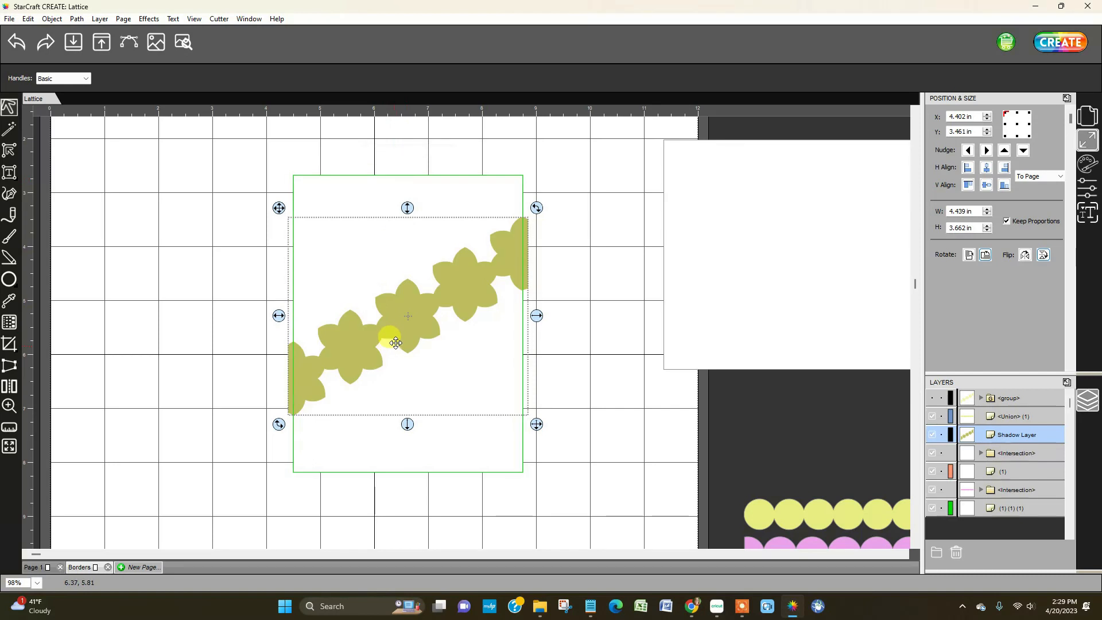
{"action": "right_click", "coordinate": [406, 324]}
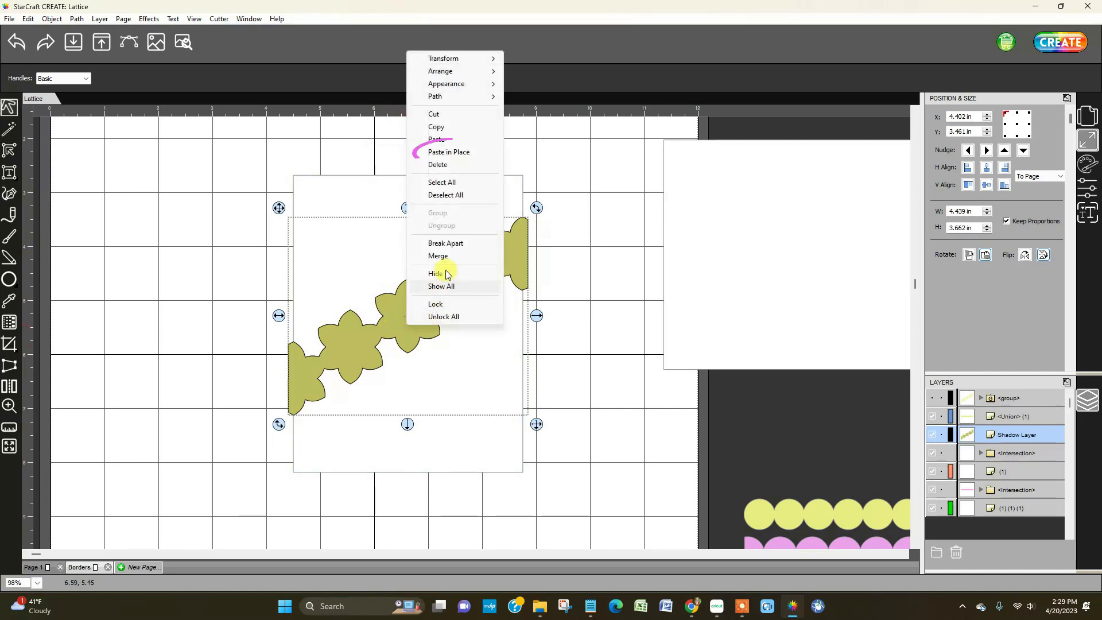
{"action": "left_click", "coordinate": [448, 152]}
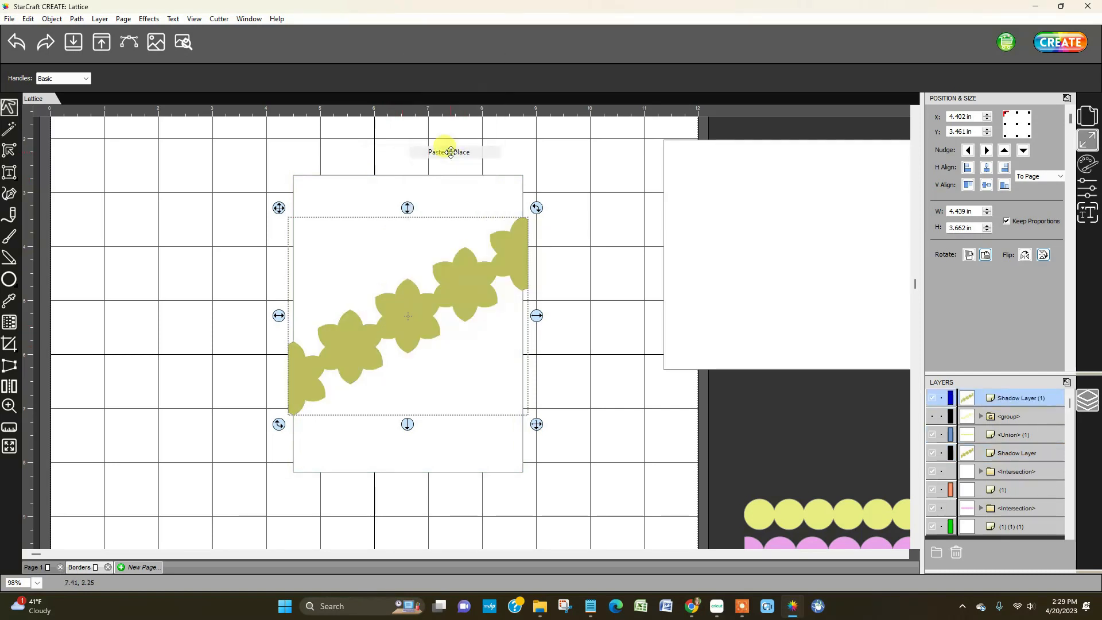
{"action": "left_click", "coordinate": [931, 399]}
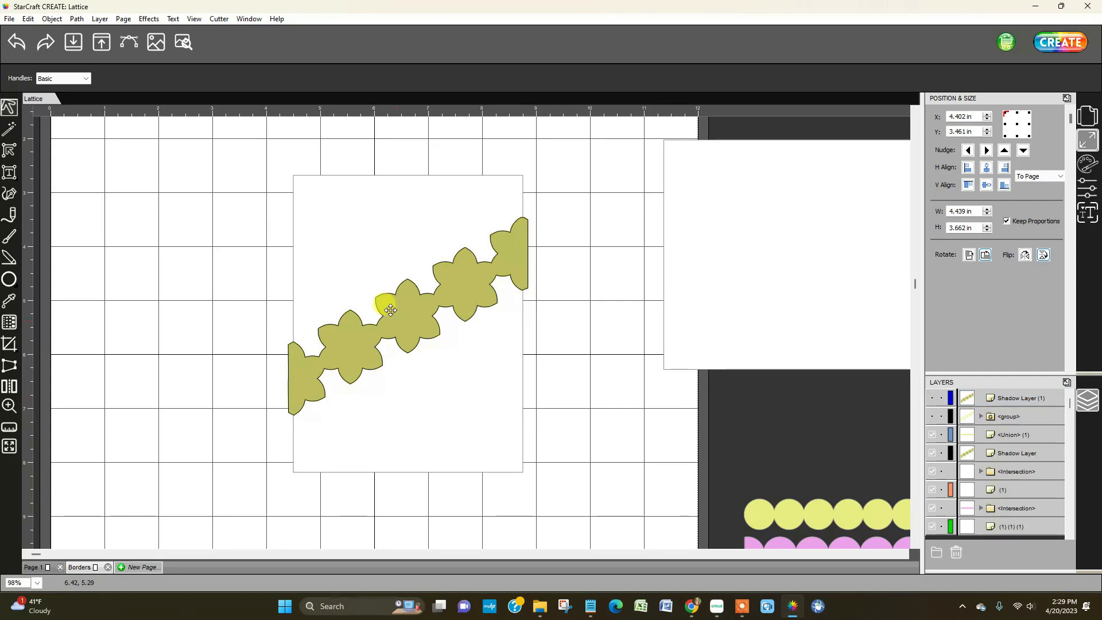
Step: Select the visible shadow layer together with the card panel behind it and combine them with Exclude
{"action": "left_click_drag", "start_coordinate": [259, 211], "coordinate": [605, 517]}
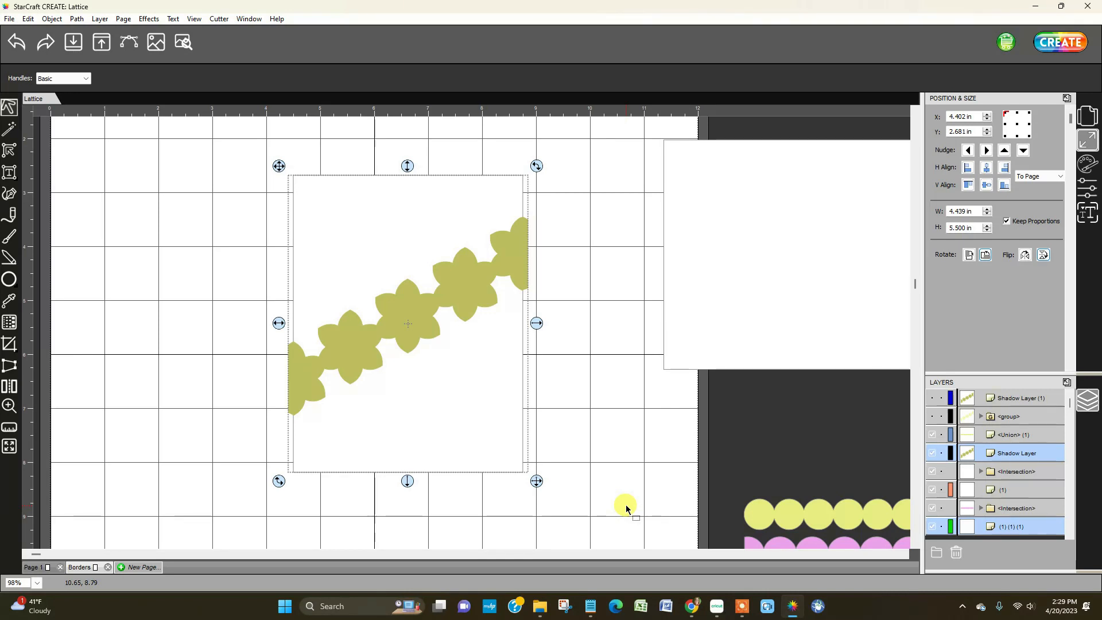
{"action": "left_click", "coordinate": [75, 19]}
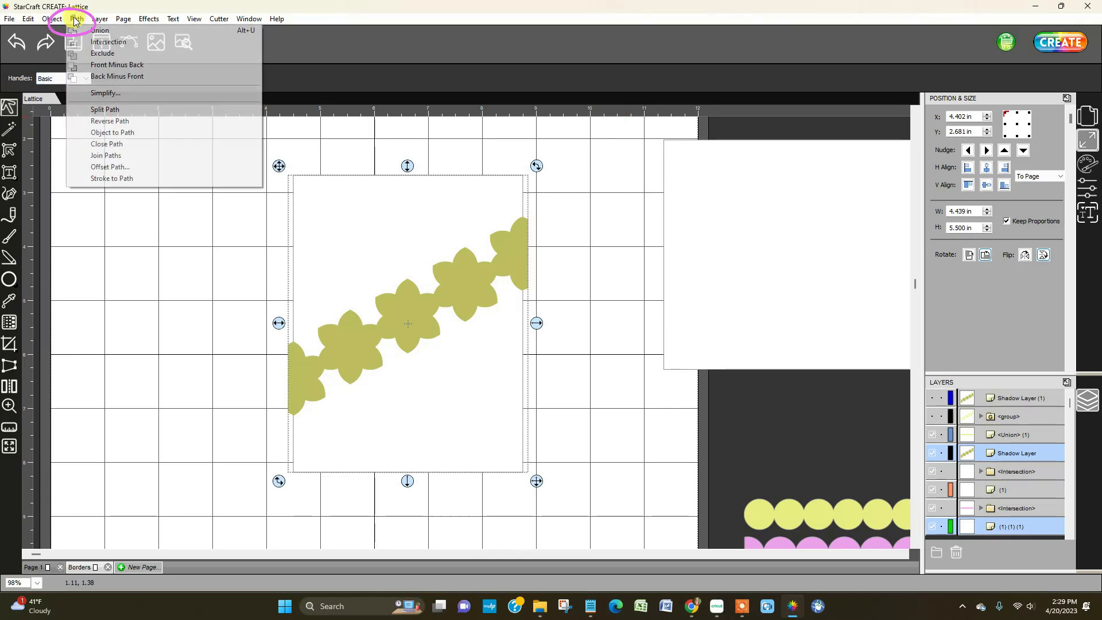
{"action": "left_click", "coordinate": [102, 53]}
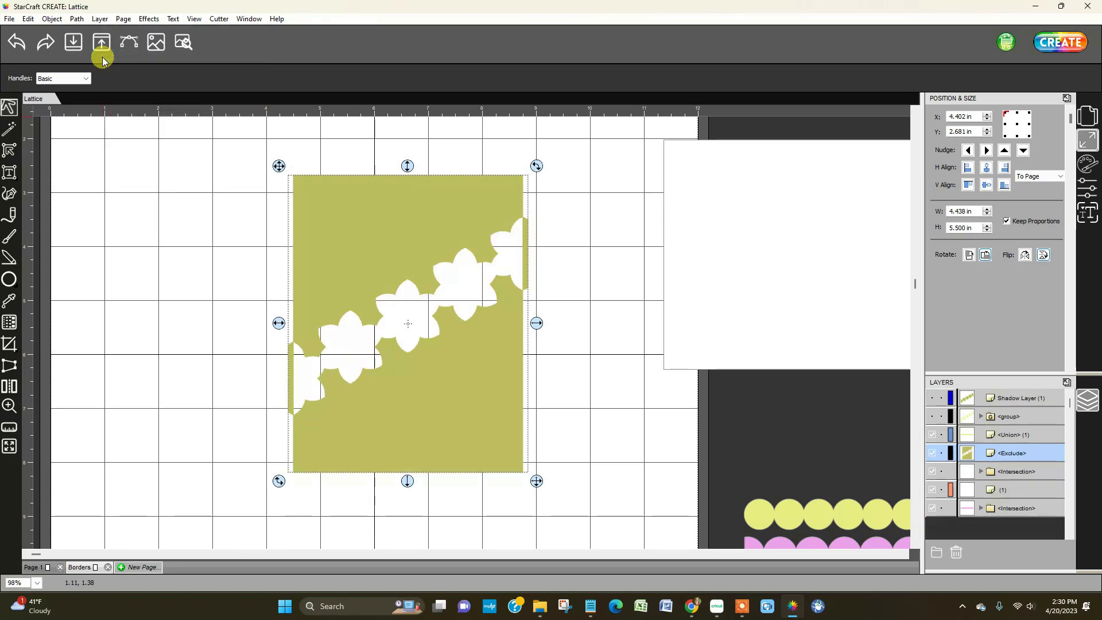
Step: Cut a 0.100 in stencil bridge diagonally across the excluded shape, running through both protruding end tabs
{"action": "left_click", "coordinate": [155, 175]}
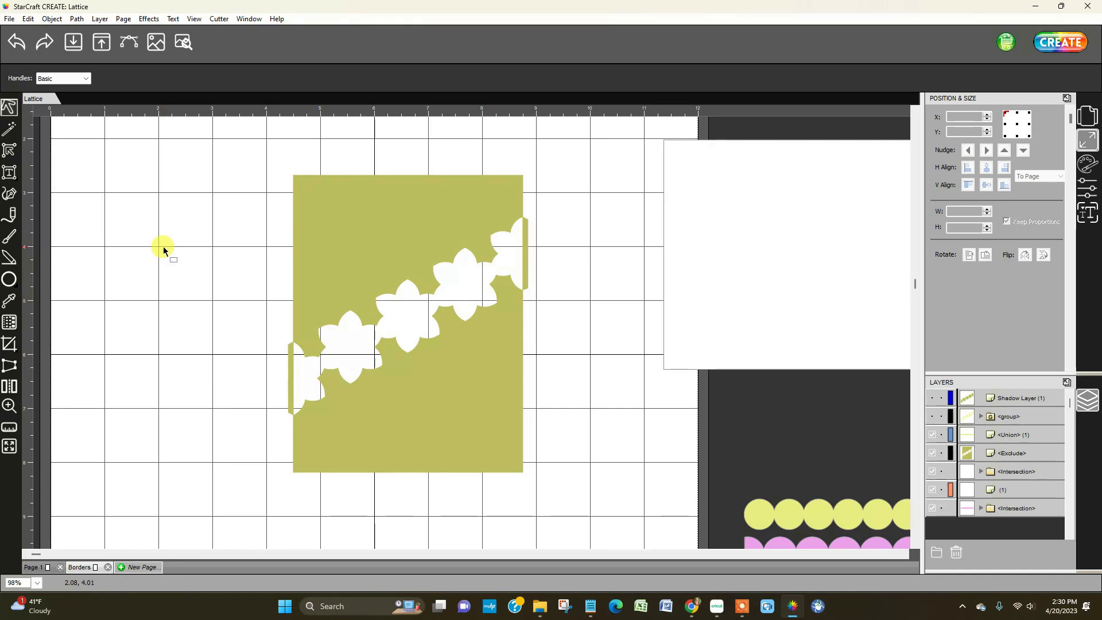
{"action": "left_click", "coordinate": [9, 386]}
{"action": "mouse_move", "coordinate": [221, 414]}
{"action": "left_mouse_down"}
{"action": "mouse_move", "coordinate": [369, 356]}
{"action": "mouse_move", "coordinate": [566, 229]}
{"action": "left_mouse_up"}
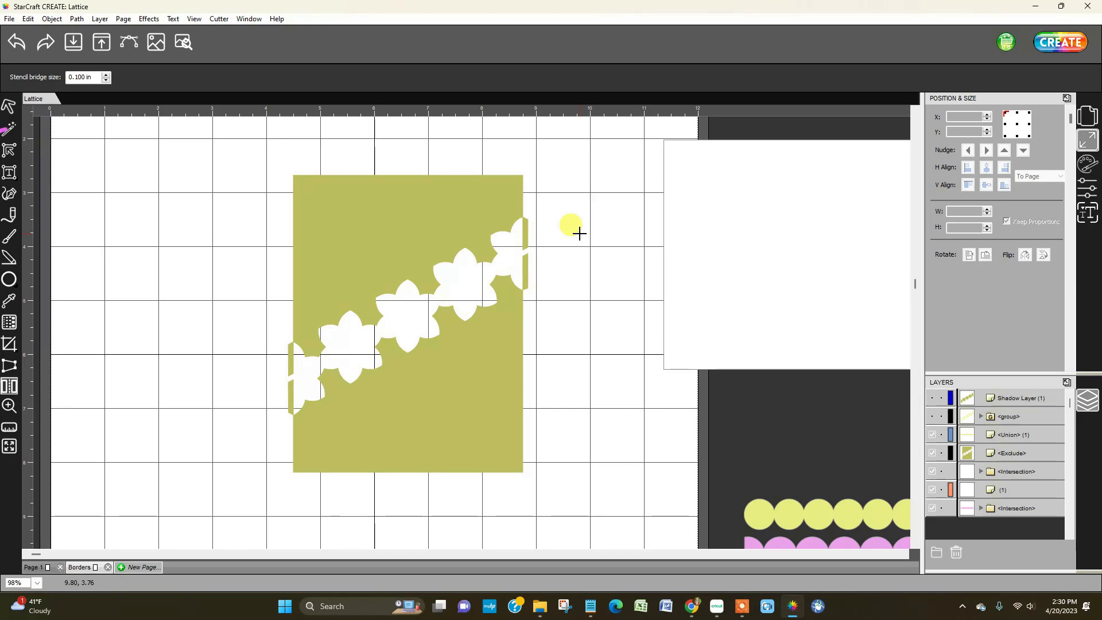
Step: Delete the nodes of the excluded panel shape below the flower border, starting with its lower-left corner
{"action": "left_click", "coordinate": [6, 152]}
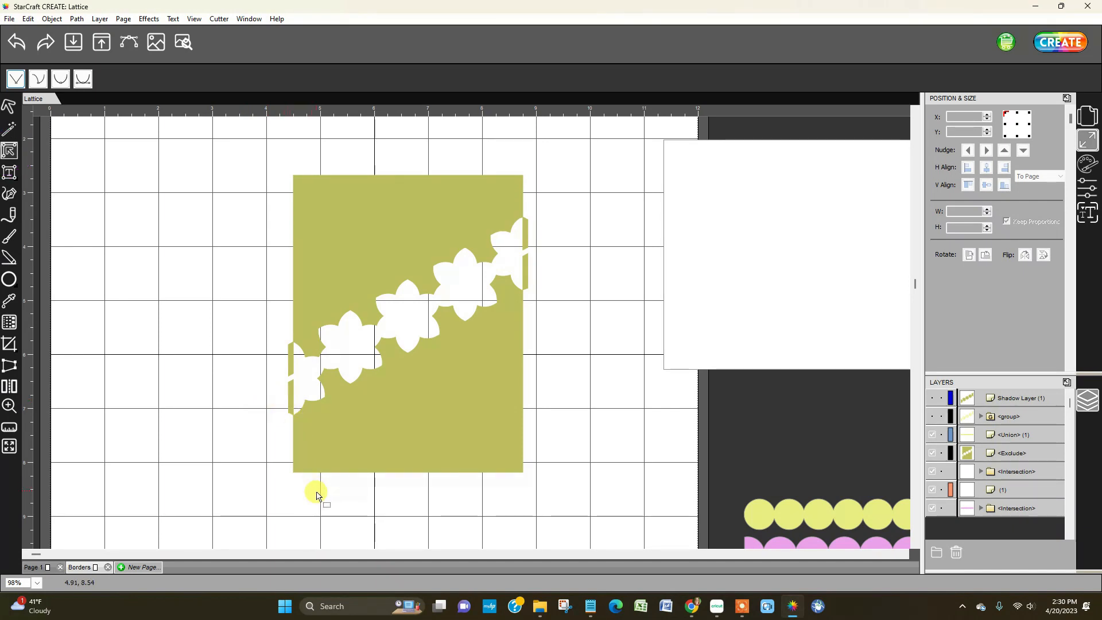
{"action": "left_click", "coordinate": [310, 468]}
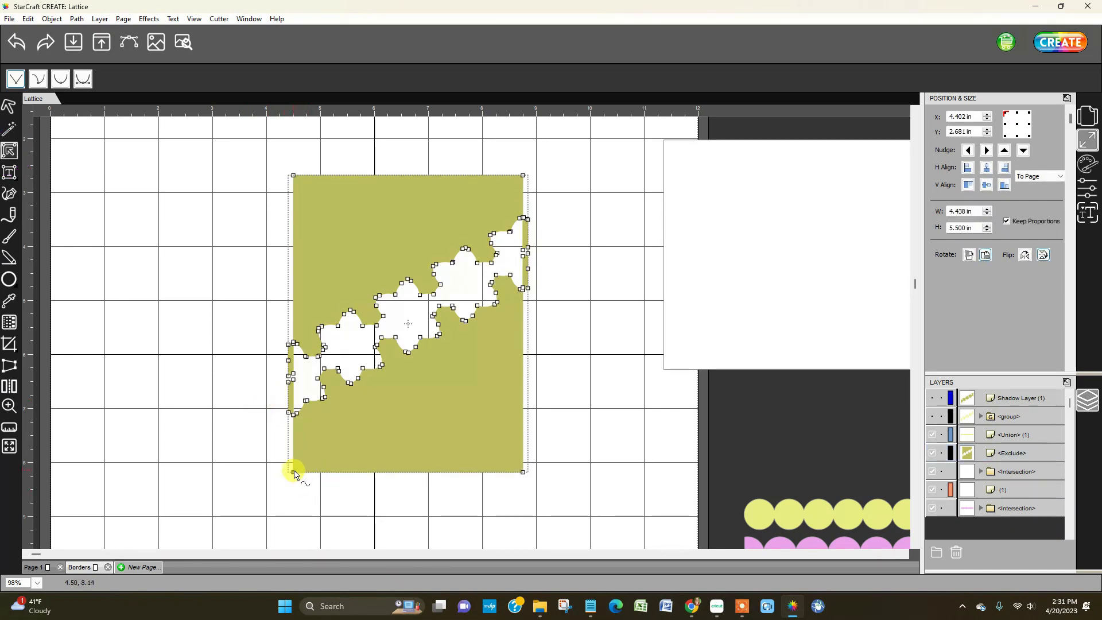
{"action": "key", "text": "Delete"}
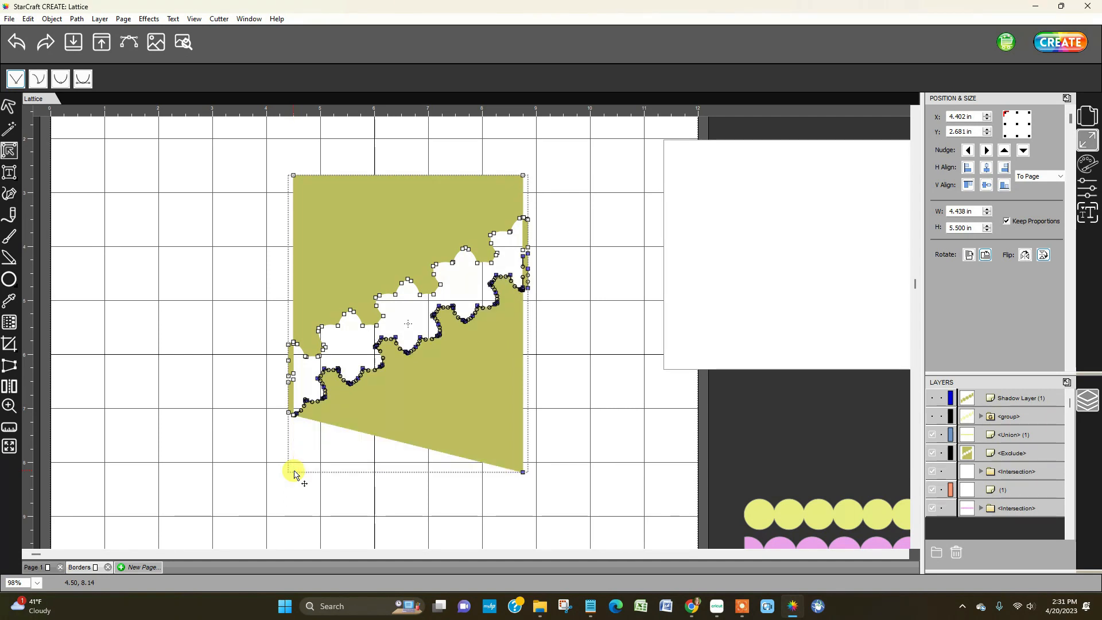
{"action": "key", "text": "Delete"}
{"action": "left_click", "coordinate": [296, 473]}
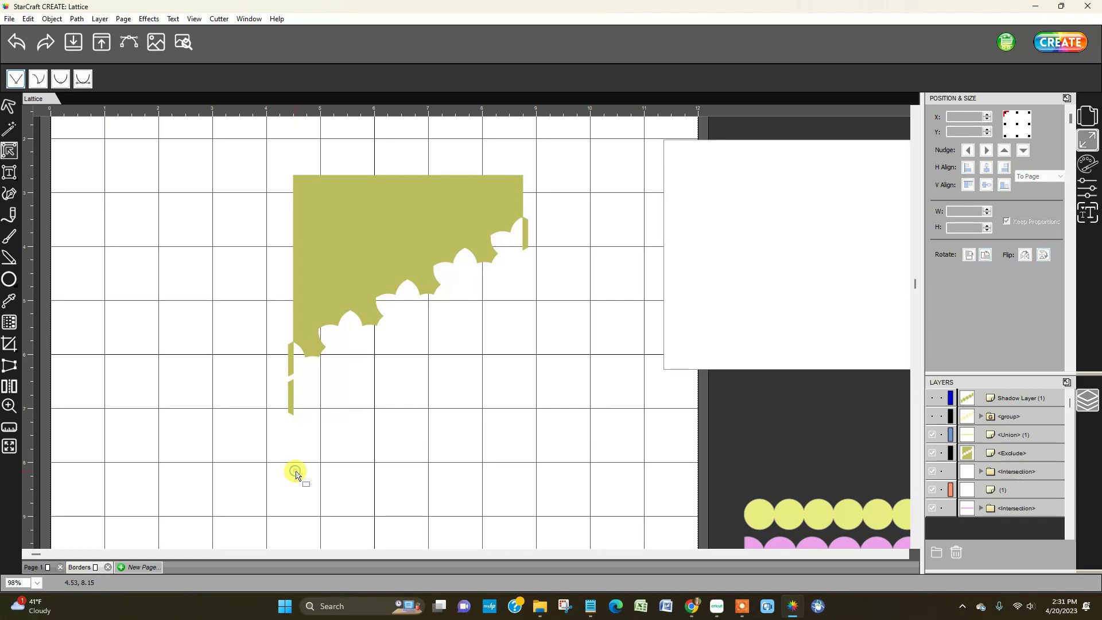
Step: Delete the nodes of the detached lower fragment of the left end tab
{"action": "left_click", "coordinate": [289, 411]}
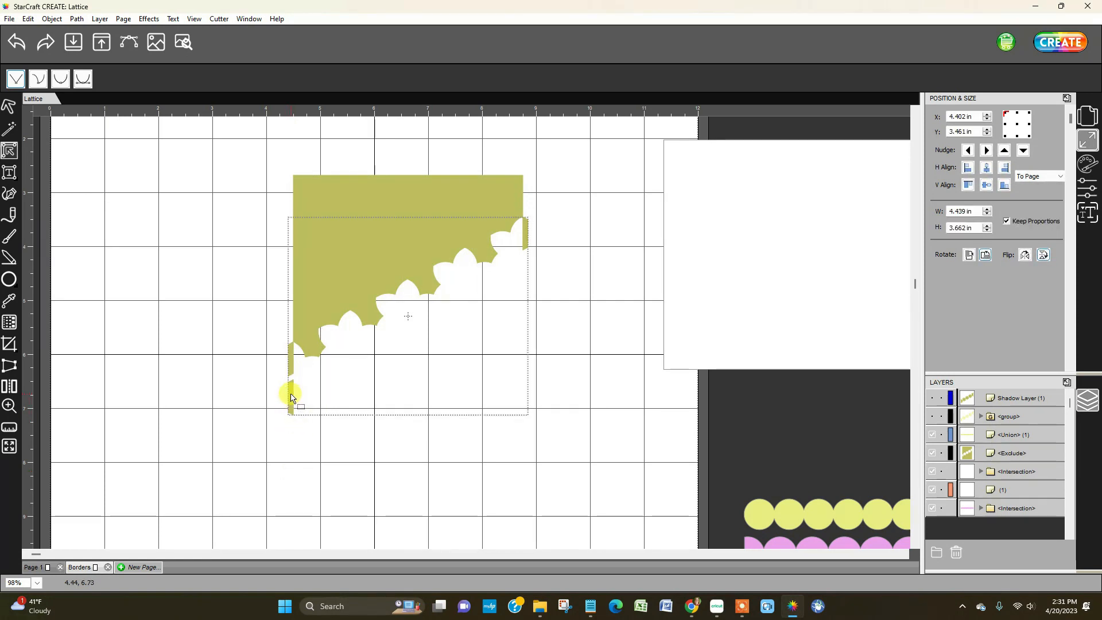
{"action": "left_click", "coordinate": [288, 392]}
{"action": "left_click", "coordinate": [290, 392]}
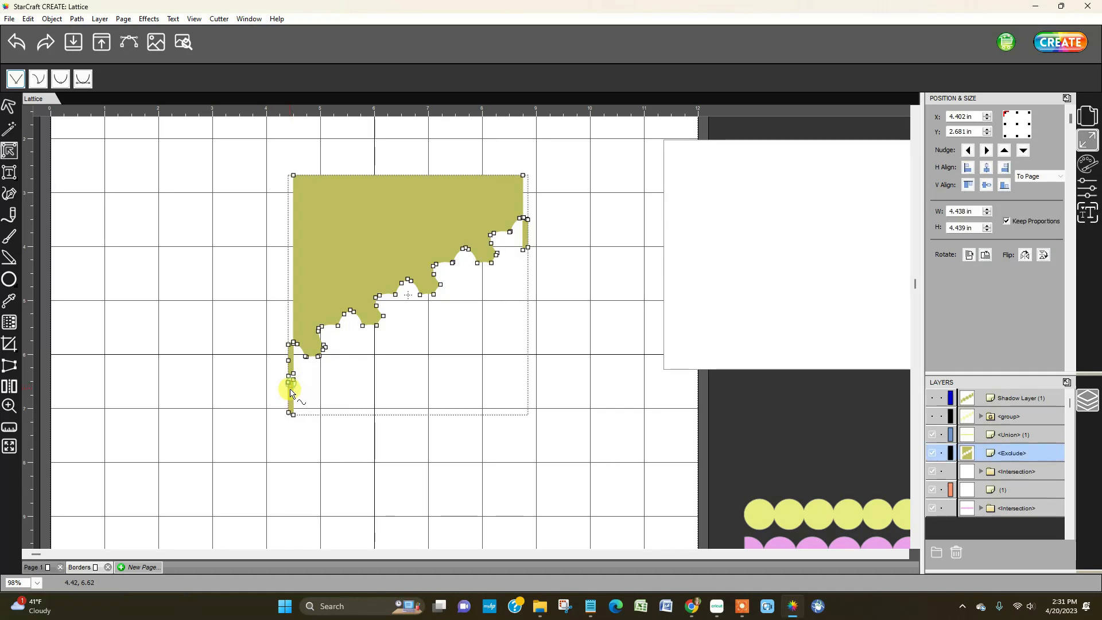
{"action": "key", "text": "Delete"}
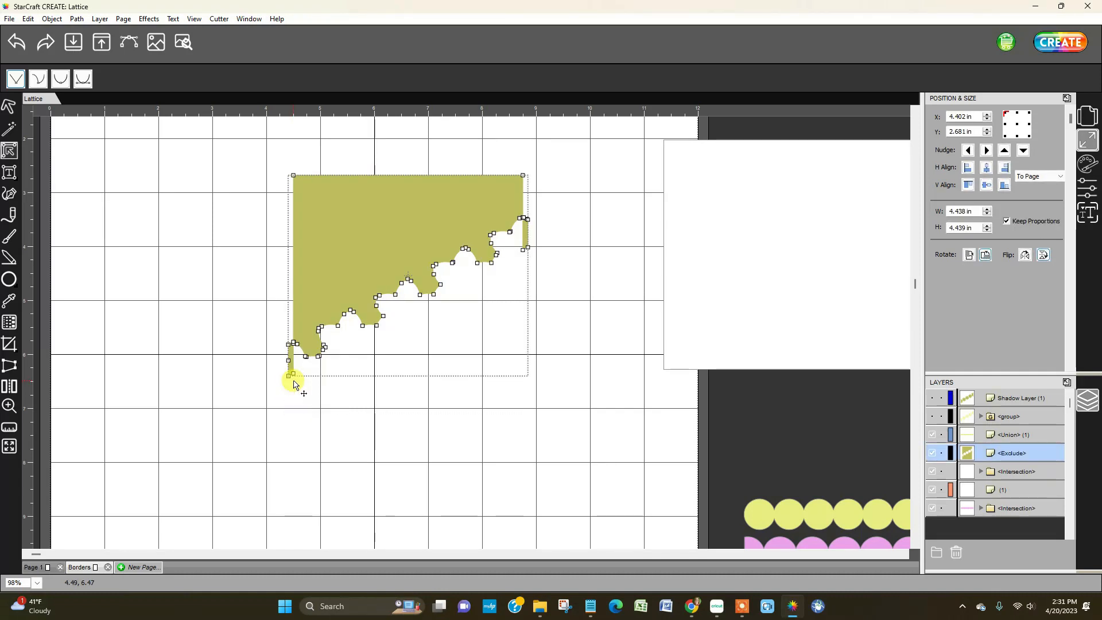
Step: Delete the nodes of the remaining tab that protrudes past the panel's right edge
{"action": "left_click", "coordinate": [290, 366]}
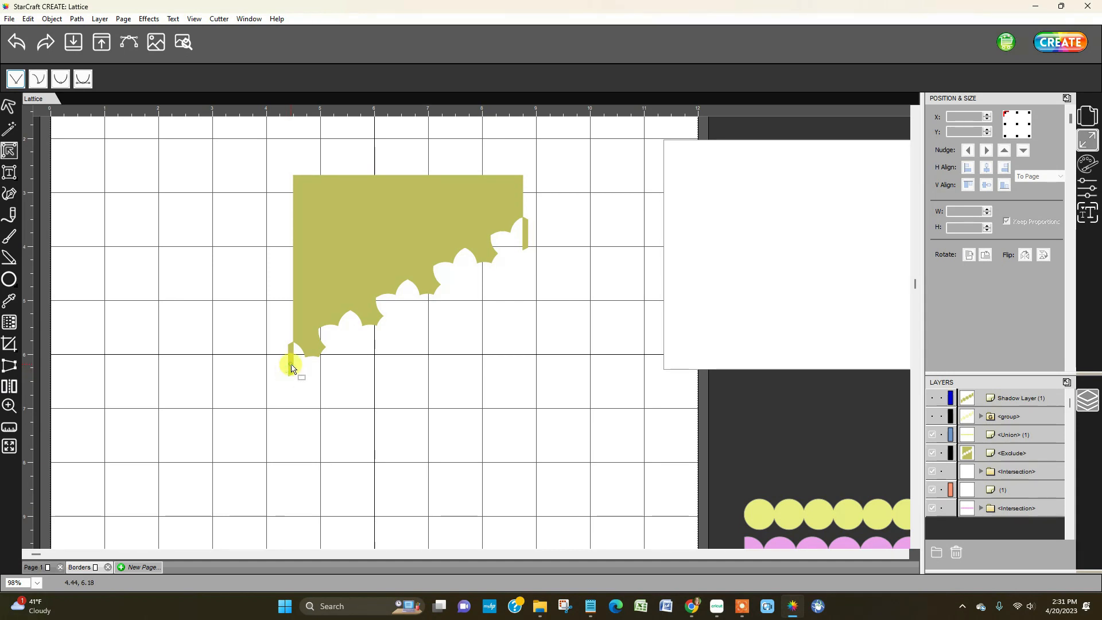
{"action": "left_click", "coordinate": [291, 368]}
{"action": "left_click", "coordinate": [10, 406]}
{"action": "left_click_drag", "start_coordinate": [115, 78], "coordinate": [126, 80]}
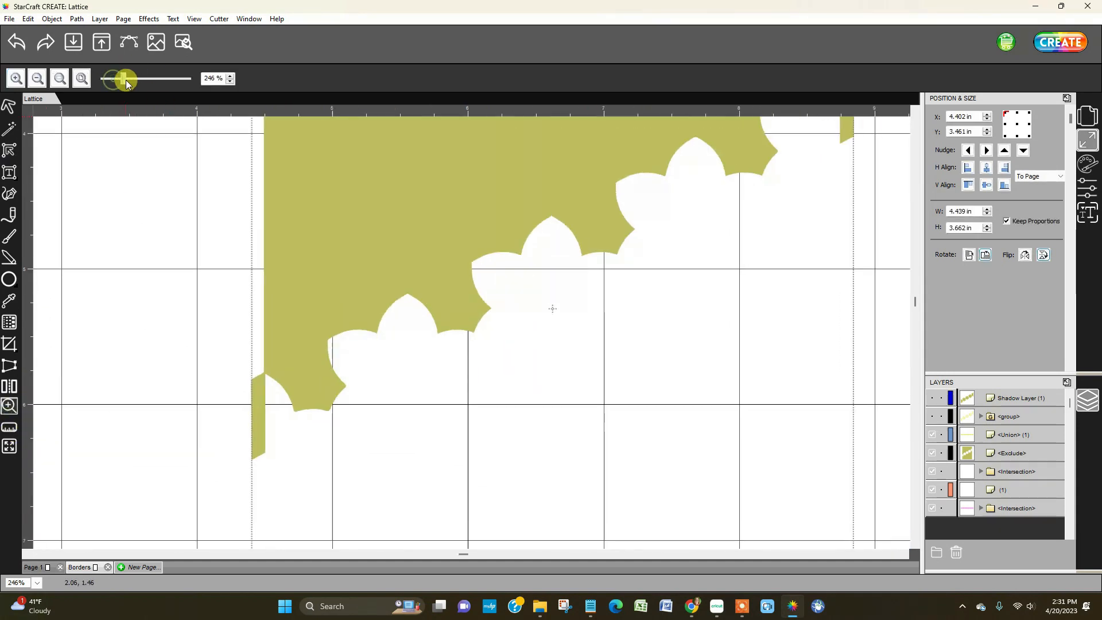
{"action": "left_click", "coordinate": [10, 150]}
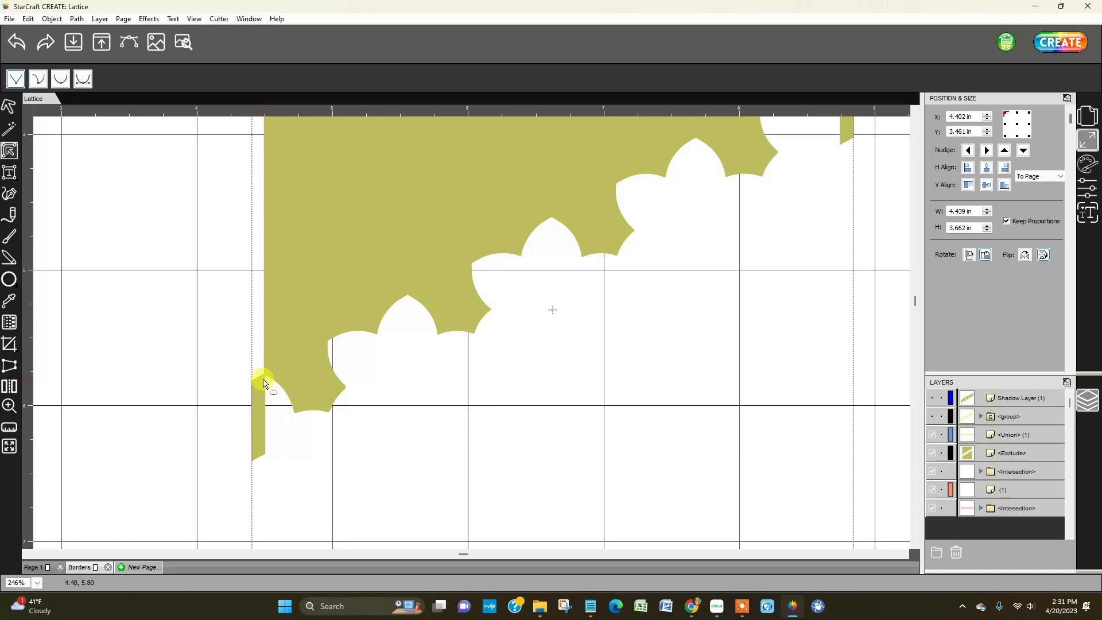
{"action": "scroll", "coordinate": [322, 277], "scroll_direction": "up", "scroll_amount": 3}
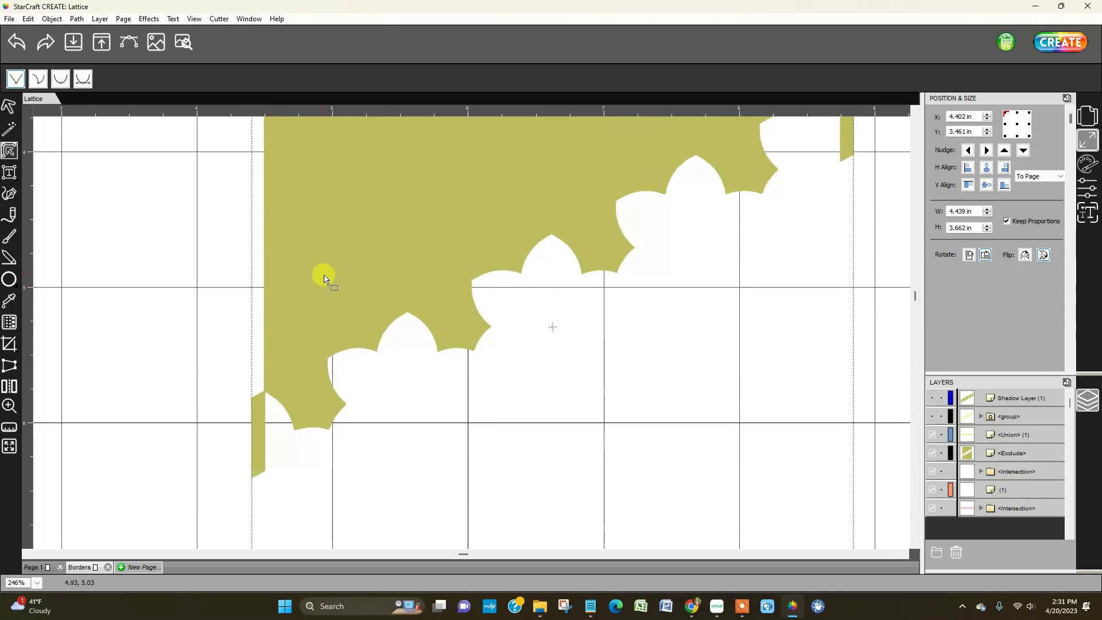
{"action": "scroll", "coordinate": [324, 279], "scroll_direction": "up", "scroll_amount": 1}
{"action": "left_click", "coordinate": [827, 148]}
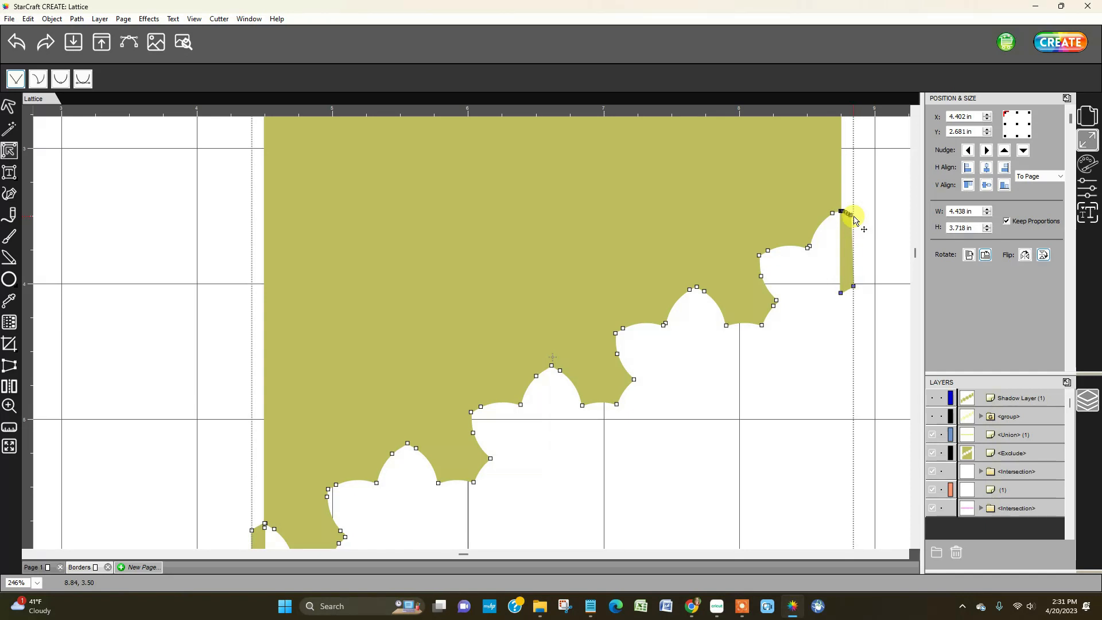
{"action": "key", "text": "Delete"}
Step: Delete the upper outer node of the left end tab on the Exclude shape and clear the selection
{"action": "scroll", "coordinate": [745, 247], "scroll_direction": "down", "scroll_amount": 4}
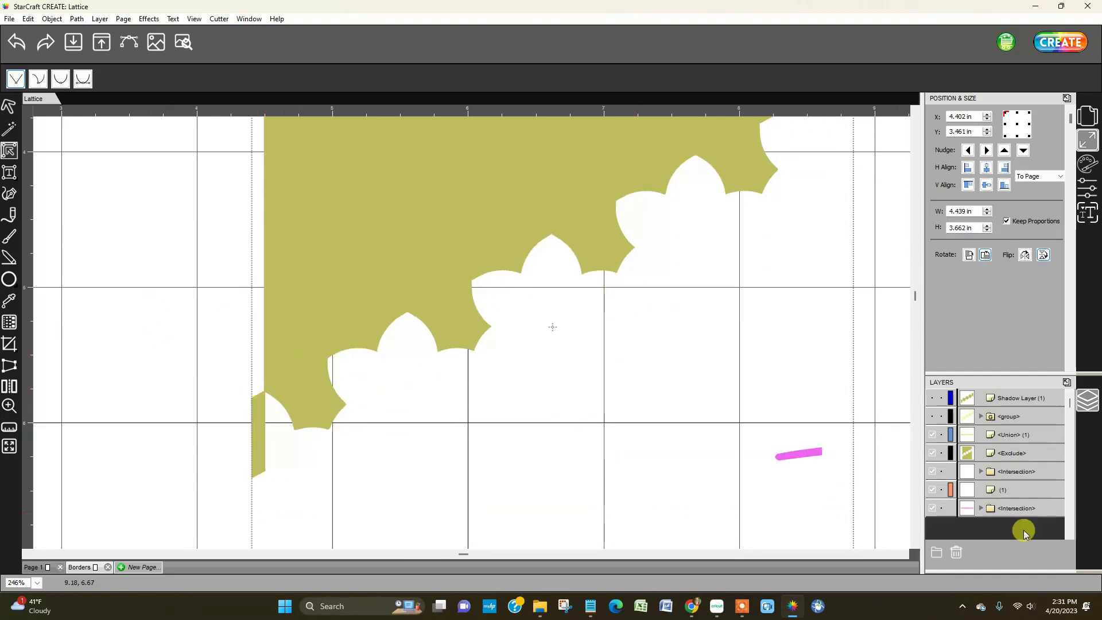
{"action": "left_click", "coordinate": [1016, 454]}
{"action": "left_click", "coordinate": [9, 150]}
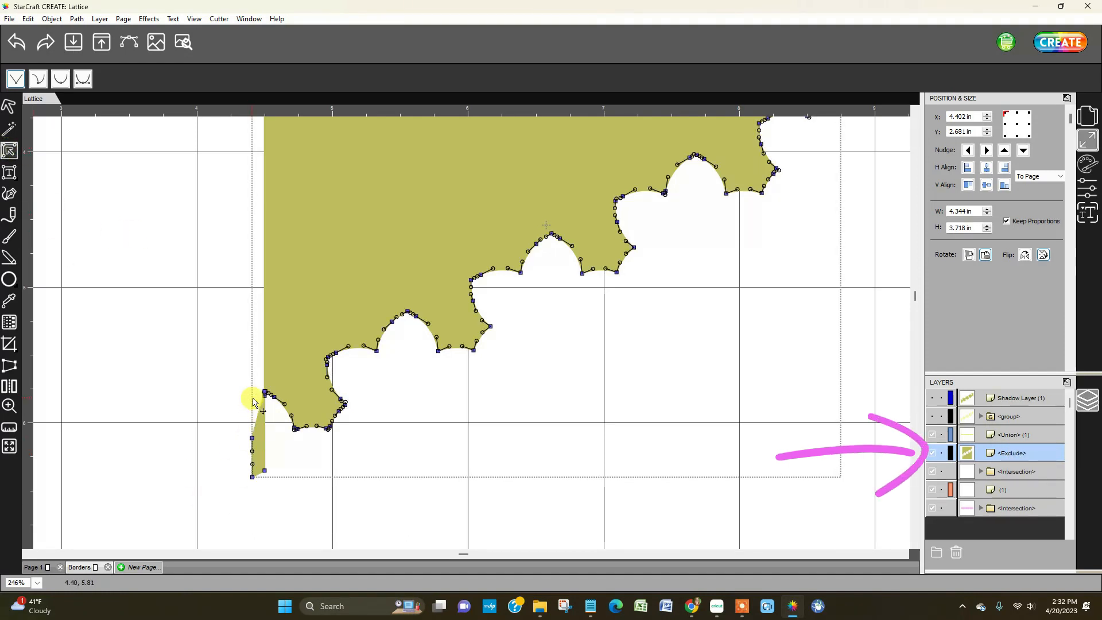
{"action": "left_click", "coordinate": [192, 497]}
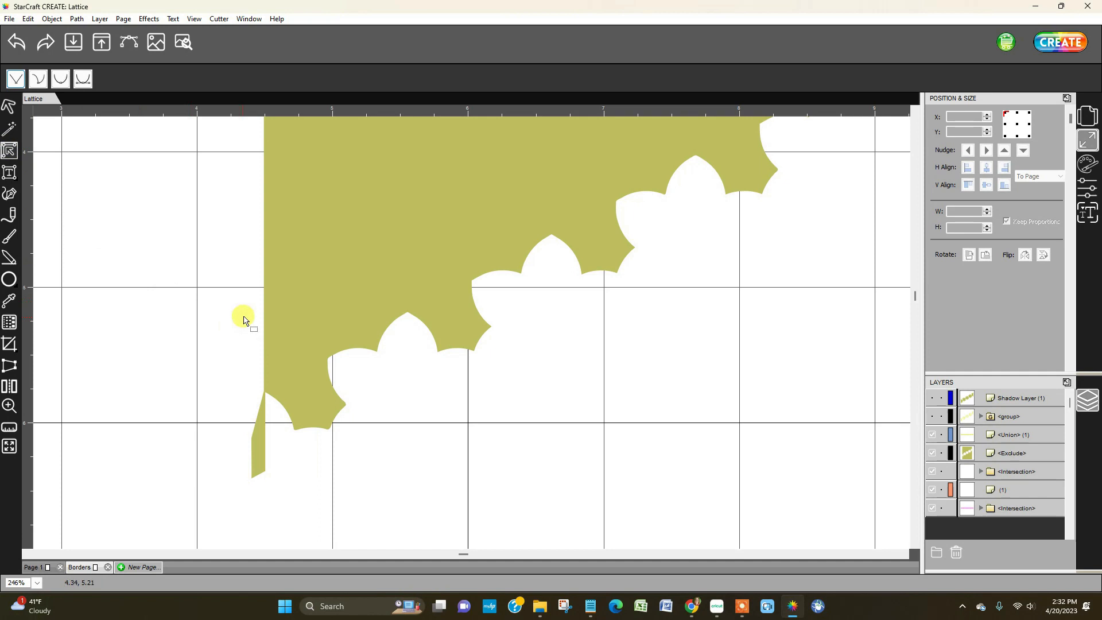
Step: Try to select the remaining outer nodes of the left end tab on the Exclude shape
{"action": "left_click", "coordinate": [252, 439]}
{"action": "left_click", "coordinate": [252, 440]}
{"action": "left_click", "coordinate": [253, 478]}
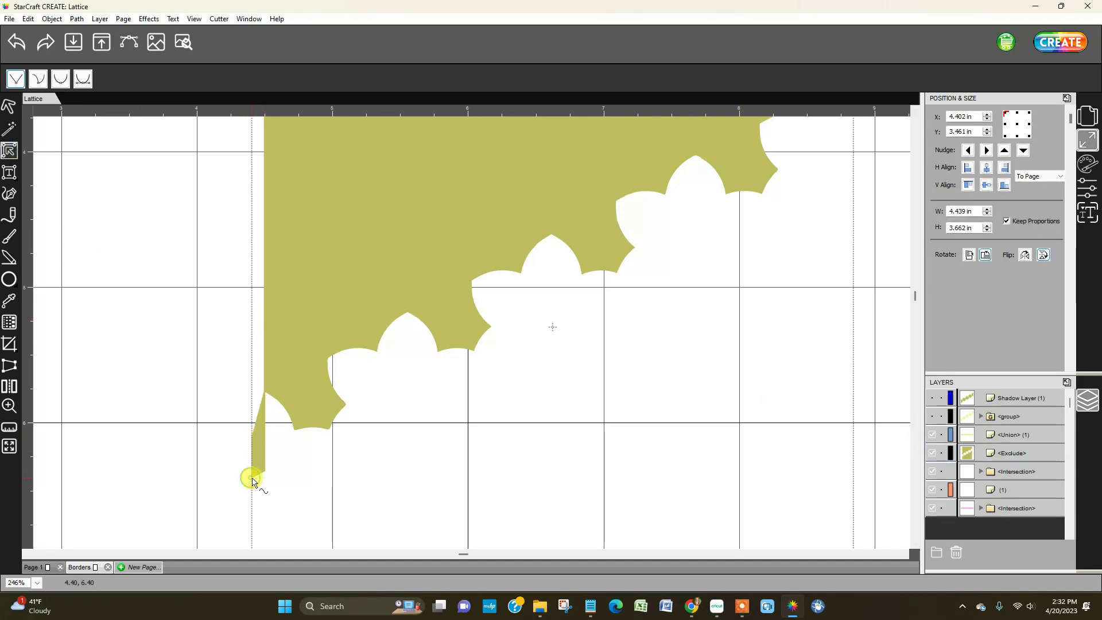
{"action": "scroll", "coordinate": [305, 462], "scroll_direction": "down", "scroll_amount": 2}
{"action": "left_click", "coordinate": [999, 453]}
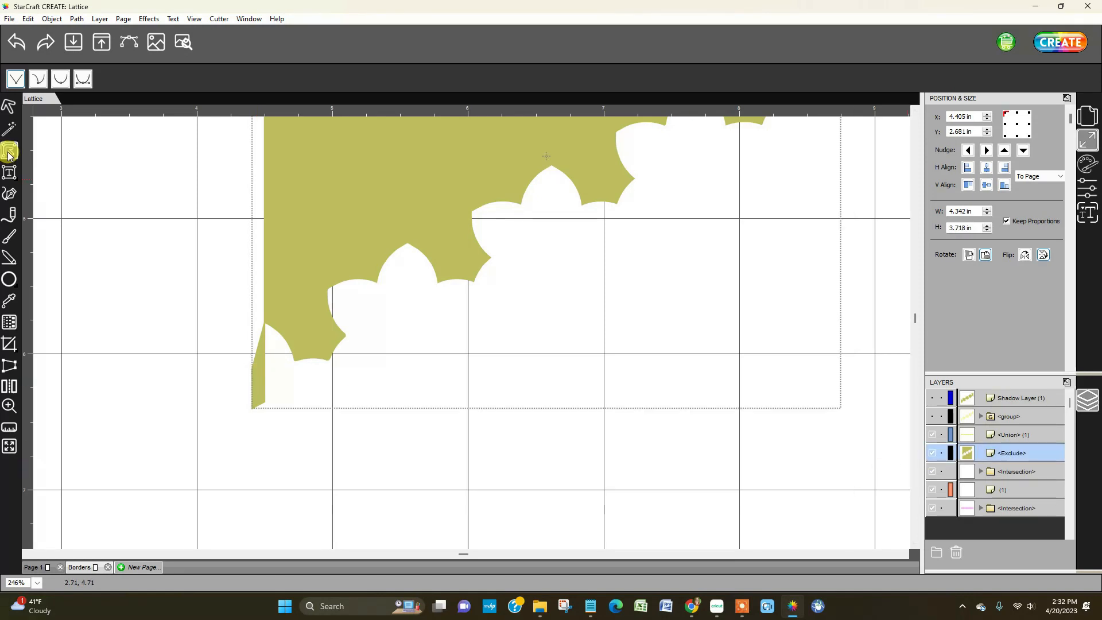
{"action": "left_click", "coordinate": [256, 372]}
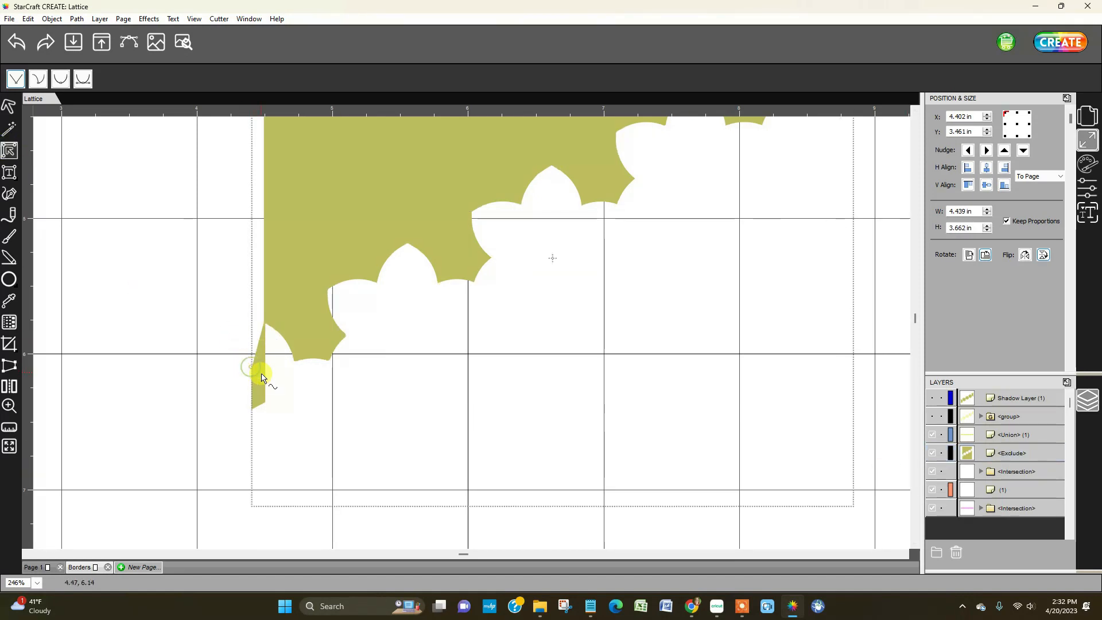
Step: Try to bring the selected object to the front of the stacking order
{"action": "left_click", "coordinate": [52, 19]}
{"action": "mouse_move", "coordinate": [114, 45]}
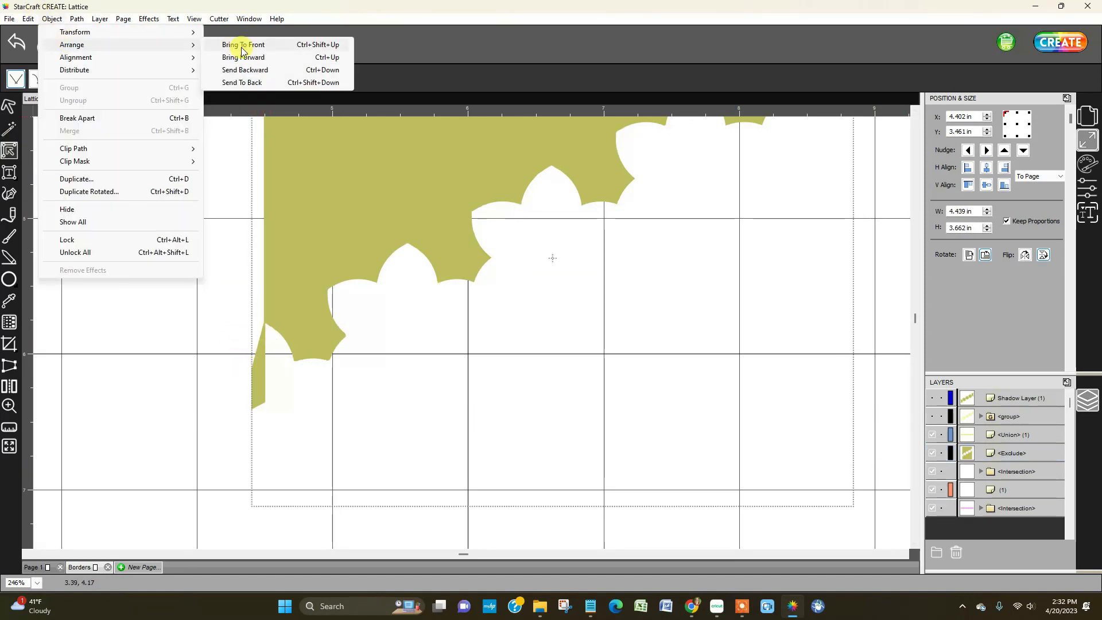
{"action": "left_click", "coordinate": [238, 42]}
Step: Reselect the Exclude shape for node editing and delete the middle outer node of its left end tab
{"action": "left_click", "coordinate": [10, 151]}
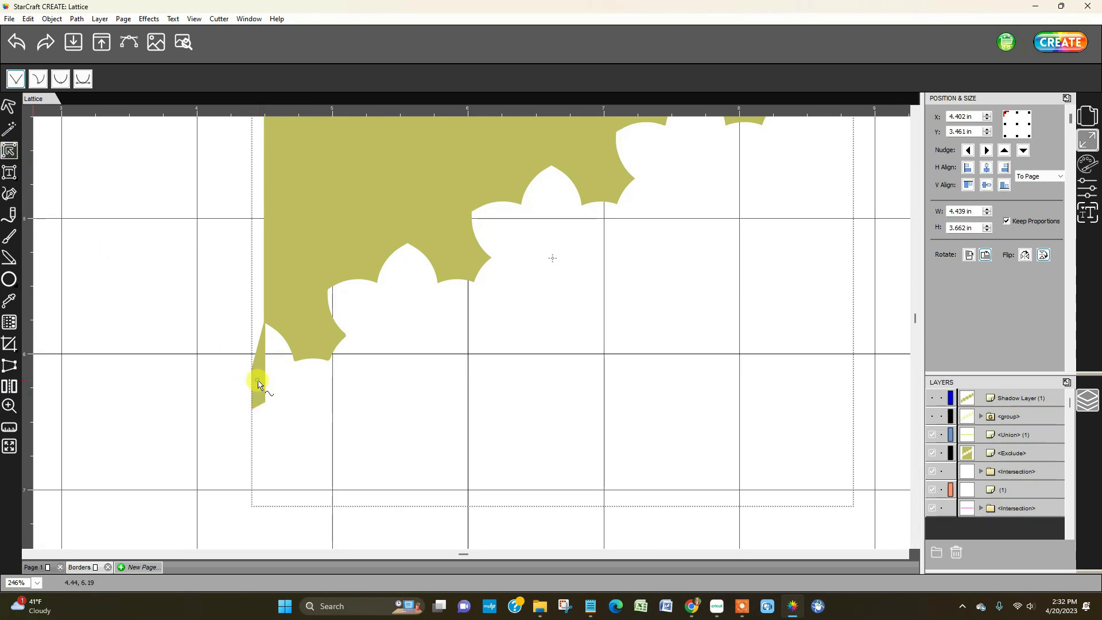
{"action": "left_click", "coordinate": [1026, 459]}
{"action": "left_click", "coordinate": [256, 408]}
{"action": "left_click", "coordinate": [255, 402]}
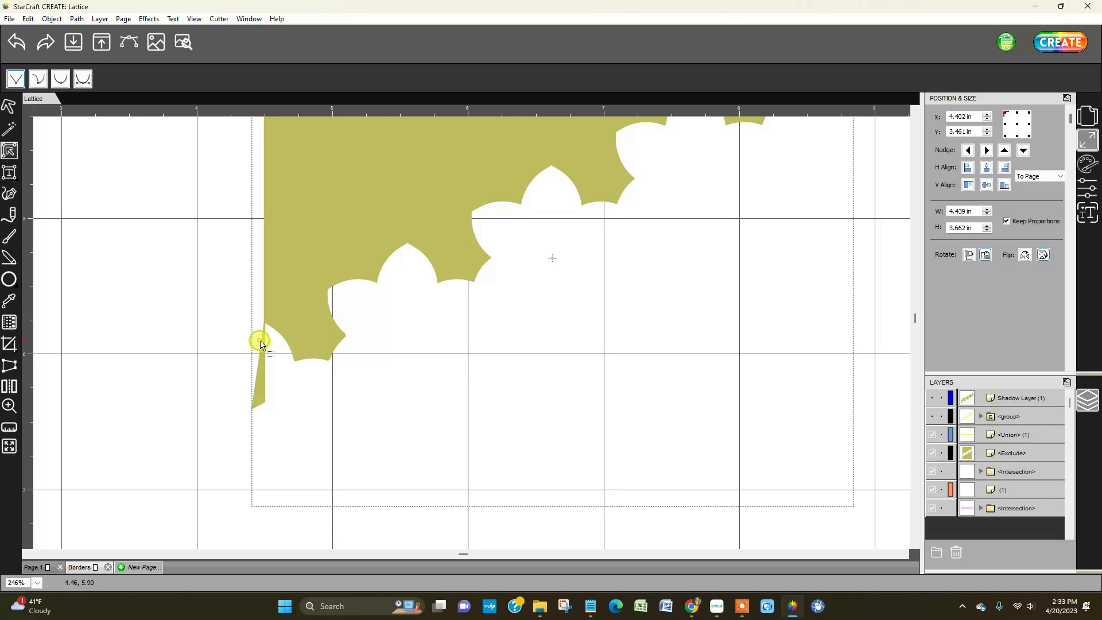
Step: Move the last outer node of the left end tab onto the panel's left edge, and reselect the Exclude shape
{"action": "left_click", "coordinate": [1011, 452]}
{"action": "left_click", "coordinate": [8, 147]}
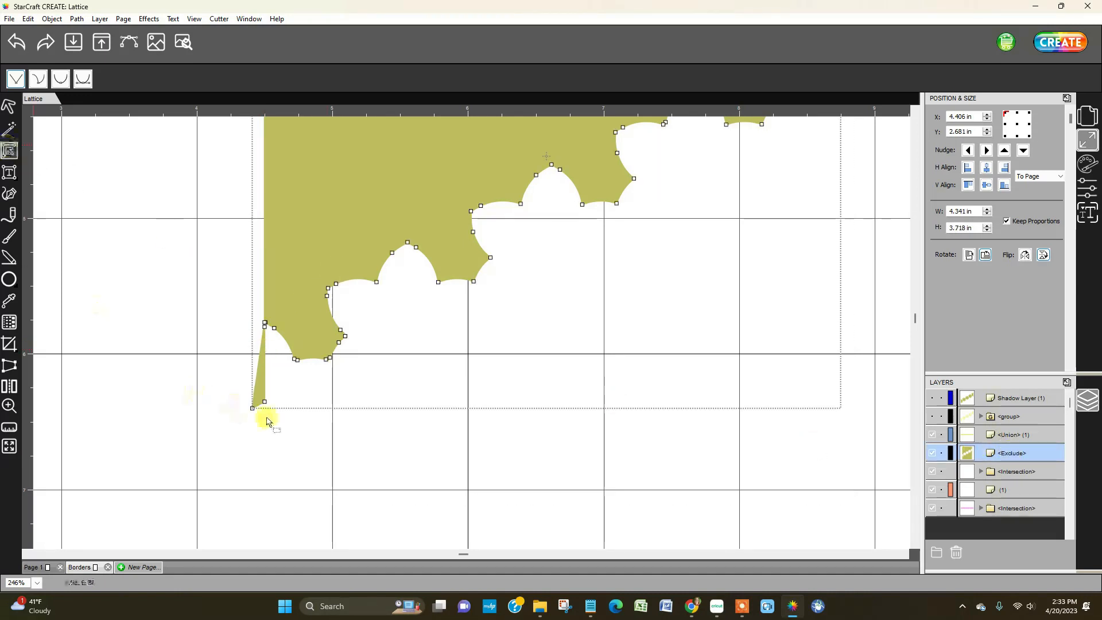
{"action": "left_click_drag", "start_coordinate": [254, 410], "coordinate": [264, 401]}
{"action": "left_click", "coordinate": [209, 423]}
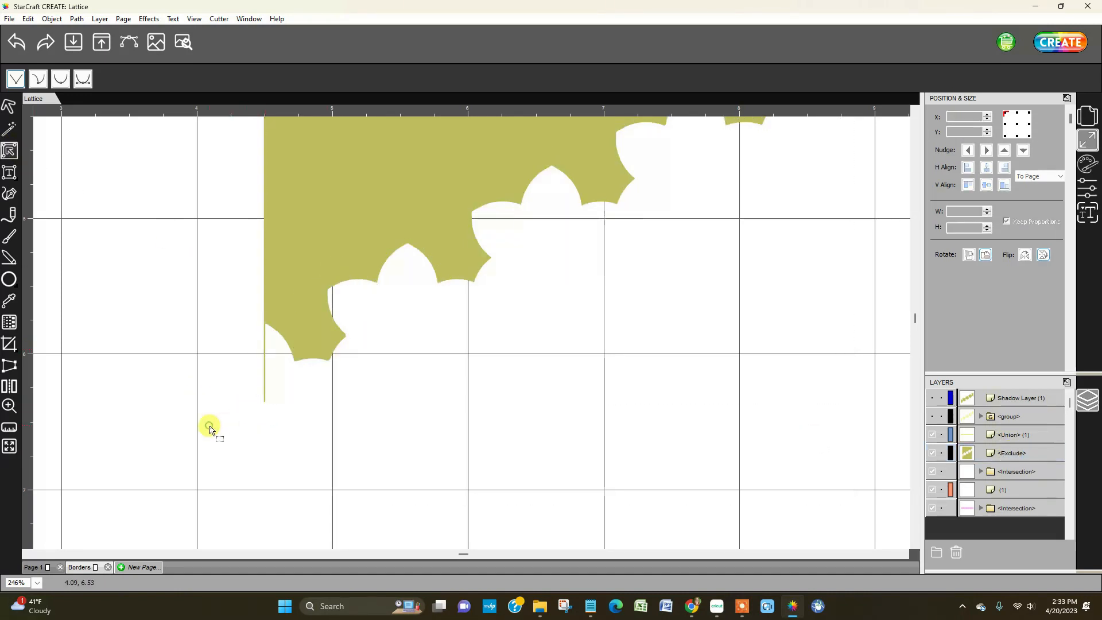
{"action": "left_click", "coordinate": [278, 319]}
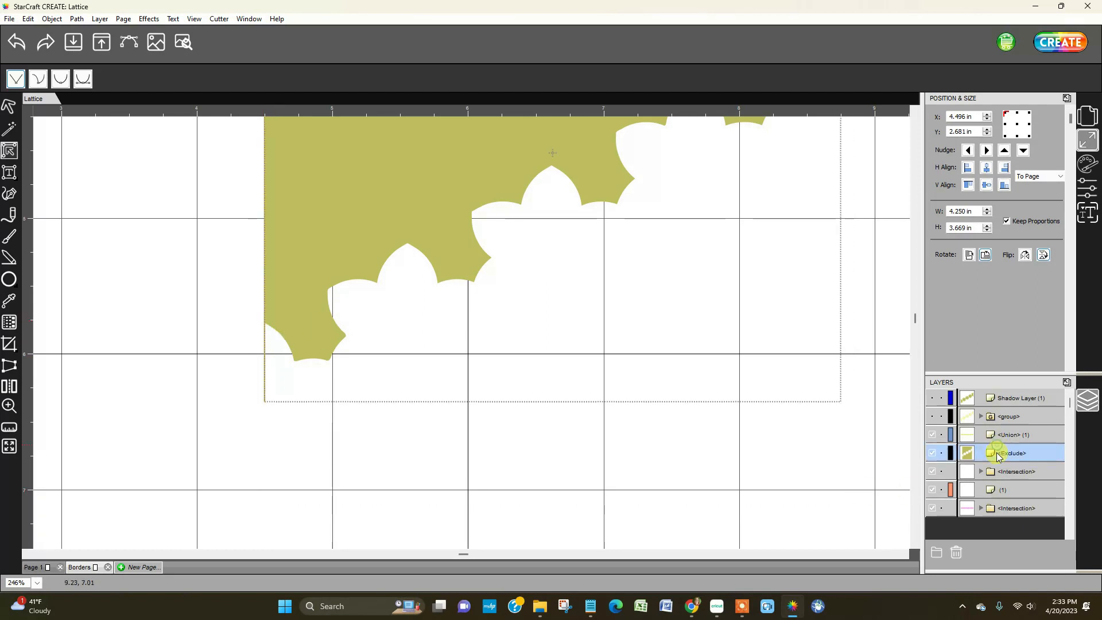
Step: Try to select and move the bottom node of the thin sliver below the panel's left edge on the Exclude shape
{"action": "left_click", "coordinate": [9, 406]}
{"action": "left_click_drag", "start_coordinate": [140, 78], "coordinate": [147, 78]}
{"action": "left_click_drag", "start_coordinate": [462, 554], "coordinate": [356, 554]}
{"action": "left_click", "coordinate": [9, 150]}
{"action": "left_click", "coordinate": [1059, 456]}
{"action": "left_click", "coordinate": [9, 151]}
{"action": "left_click", "coordinate": [384, 414]}
{"action": "left_click_drag", "start_coordinate": [383, 415], "coordinate": [379, 416]}
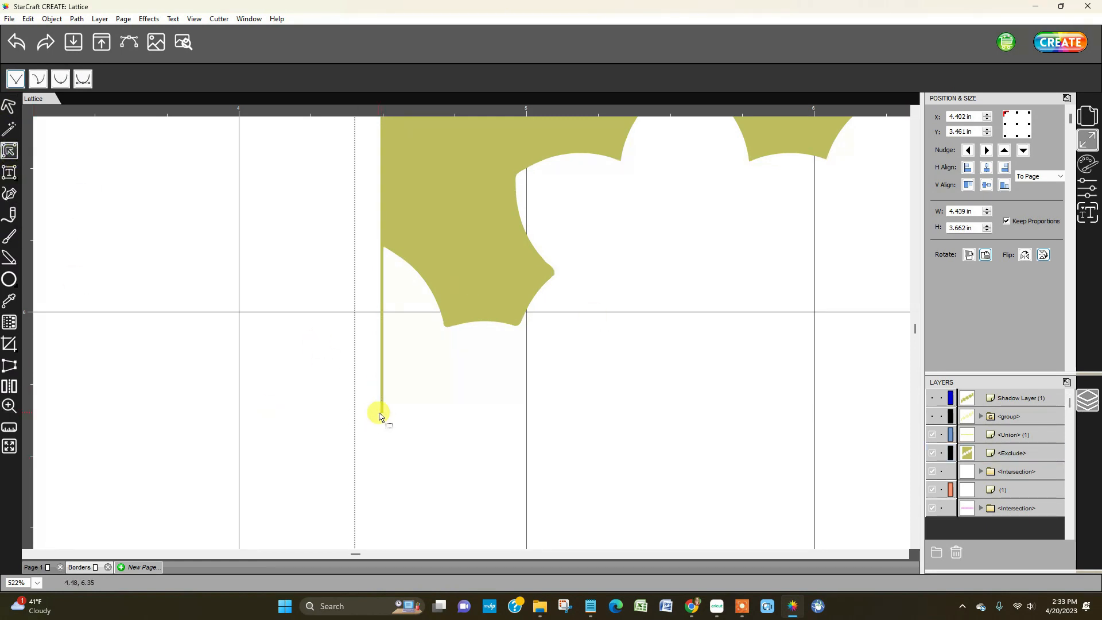
{"action": "left_click", "coordinate": [996, 453]}
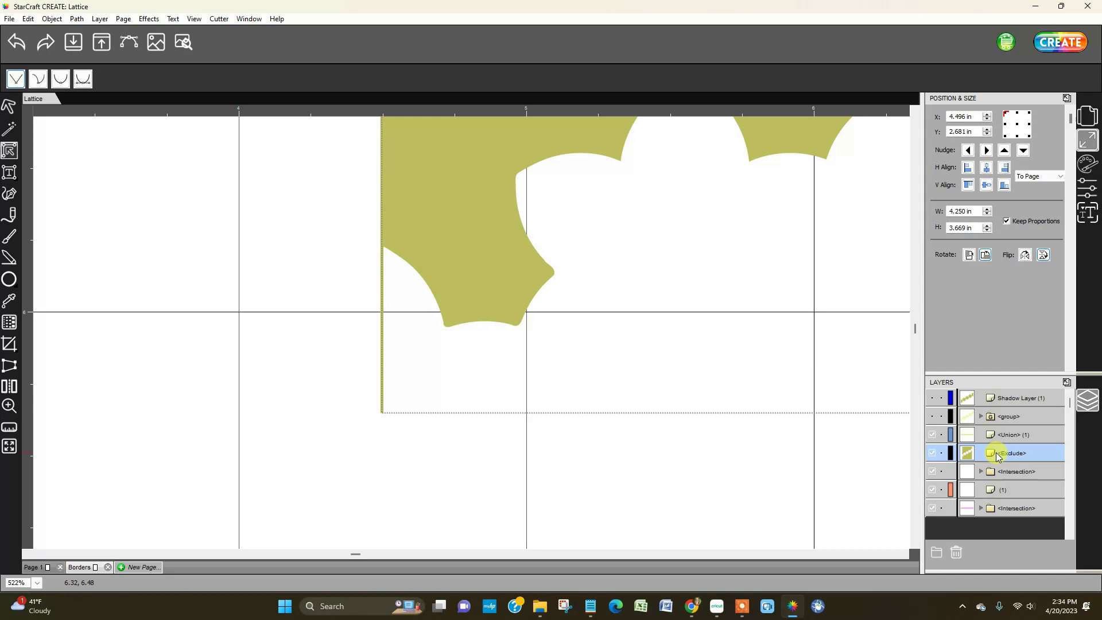
{"action": "left_click", "coordinate": [9, 151]}
{"action": "left_click", "coordinate": [383, 415]}
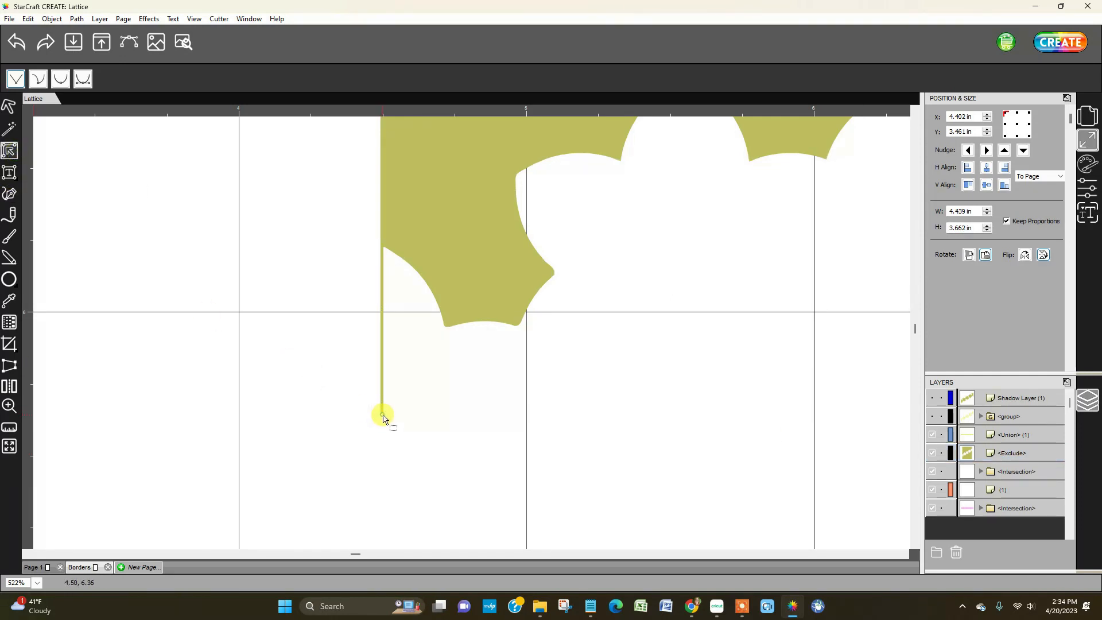
Step: Remove the thin sliver hanging below the panel's left edge, and reselect the Exclude shape for node editing
{"action": "left_click", "coordinate": [10, 385]}
{"action": "left_click_drag", "start_coordinate": [327, 249], "coordinate": [410, 328]}
{"action": "left_click", "coordinate": [9, 151]}
{"action": "left_click", "coordinate": [1050, 452]}
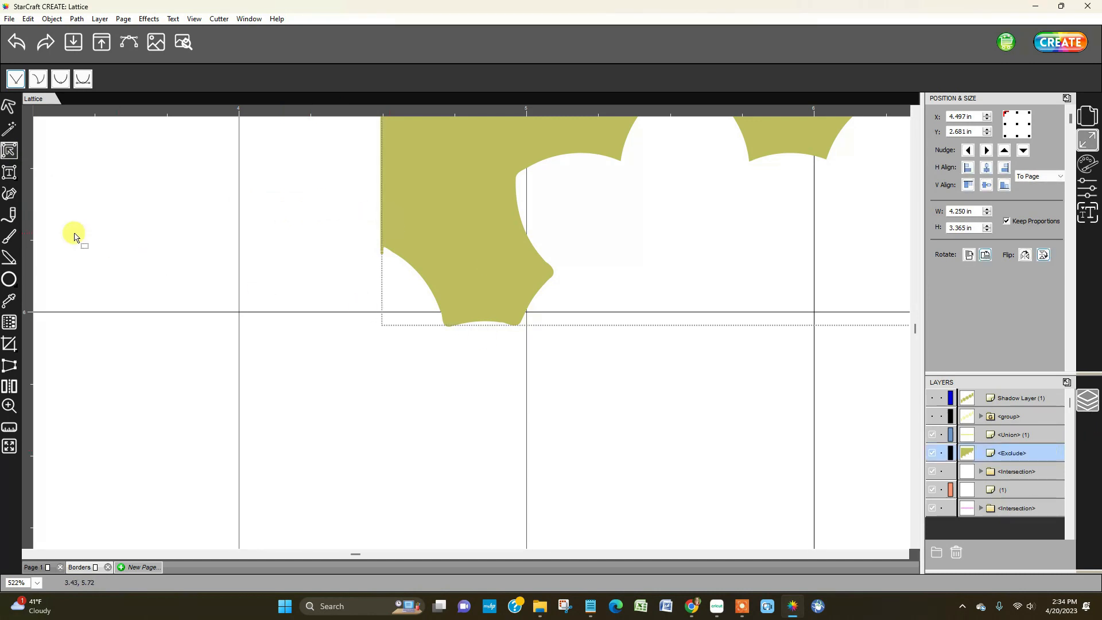
Step: Try to select and remove the leftover node at the lower end of the Exclude shape's left edge, viewed at 1000%
{"action": "left_click", "coordinate": [9, 405]}
{"action": "left_click_drag", "start_coordinate": [136, 76], "coordinate": [180, 76]}
{"action": "left_click", "coordinate": [9, 150]}
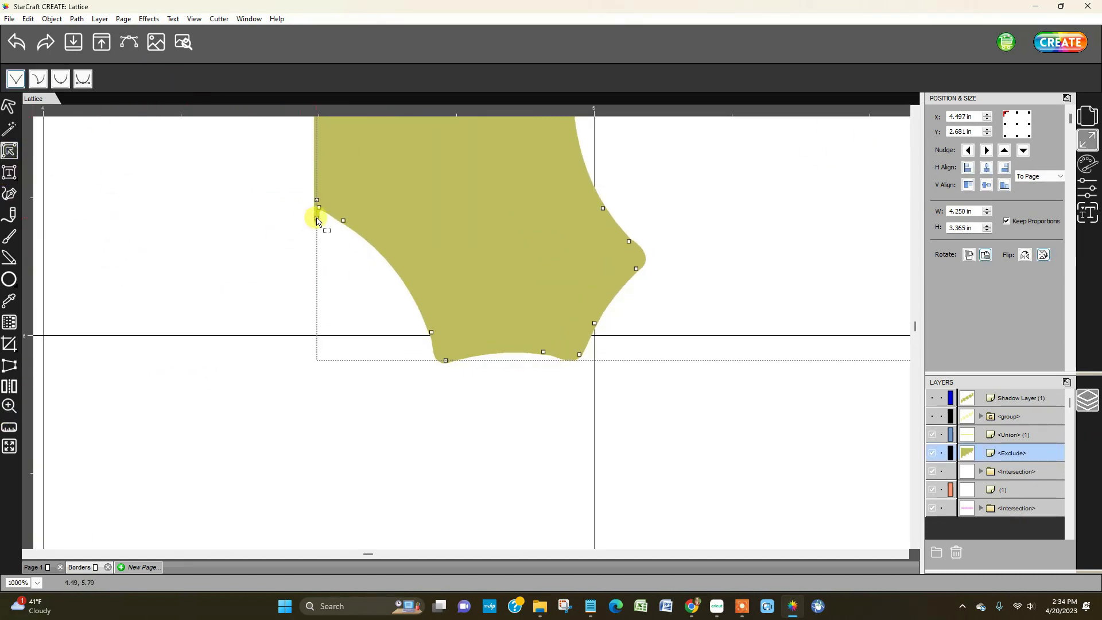
{"action": "left_click_drag", "start_coordinate": [319, 226], "coordinate": [286, 254]}
{"action": "left_click", "coordinate": [935, 416]}
{"action": "left_click", "coordinate": [935, 416]}
{"action": "left_click", "coordinate": [967, 452]}
{"action": "left_click", "coordinate": [9, 150]}
{"action": "left_click", "coordinate": [307, 222]}
Step: Move the Exclude layer to the top of the layer stack and try again to select its left corner node
{"action": "left_click_drag", "start_coordinate": [1032, 455], "coordinate": [1018, 400]}
{"action": "left_click", "coordinate": [317, 221]}
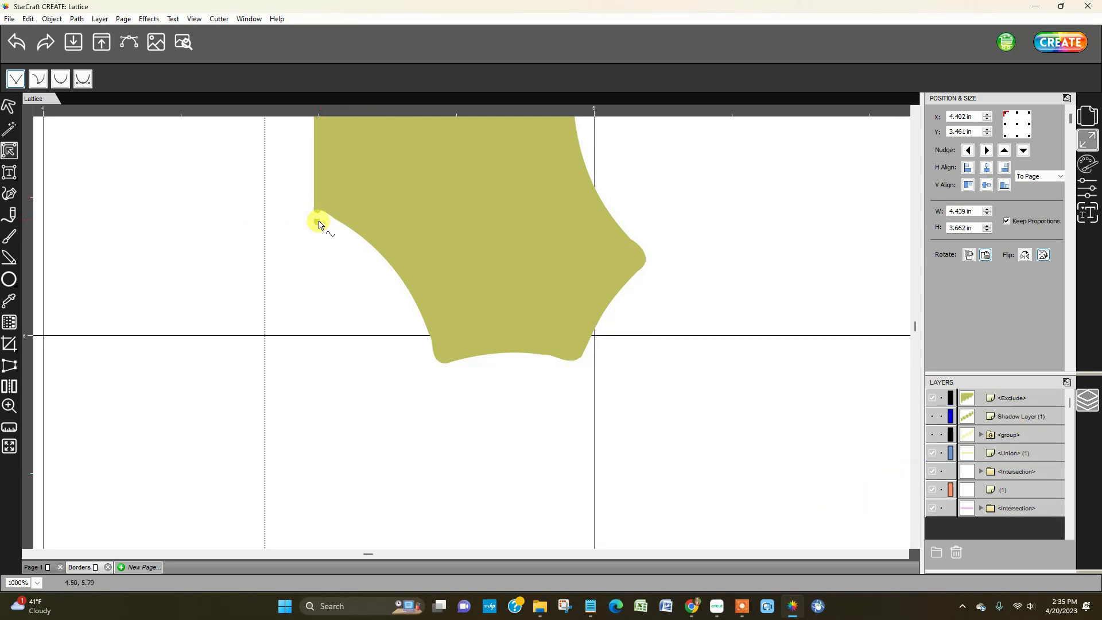
{"action": "left_click", "coordinate": [273, 219]}
Step: Show the Shadow Layer and unite it with the Exclude shape using Union, then deselect the result
{"action": "left_click", "coordinate": [9, 405]}
{"action": "left_click_drag", "start_coordinate": [184, 78], "coordinate": [112, 84]}
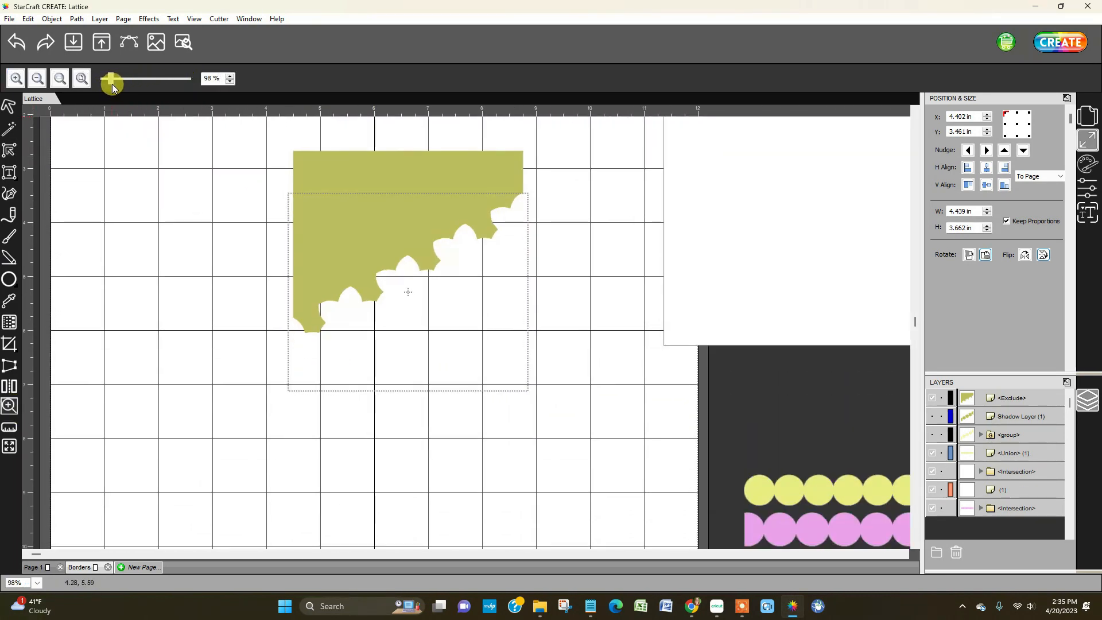
{"action": "left_click", "coordinate": [932, 417]}
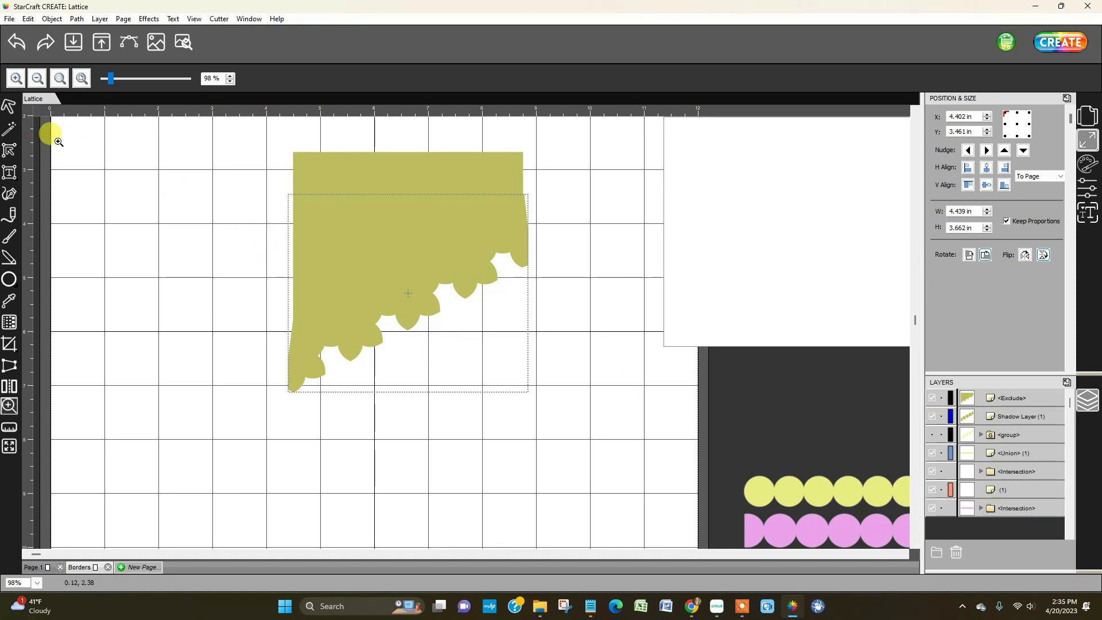
{"action": "left_click", "coordinate": [9, 106]}
{"action": "left_click", "coordinate": [203, 150]}
{"action": "left_click_drag", "start_coordinate": [216, 127], "coordinate": [600, 428]}
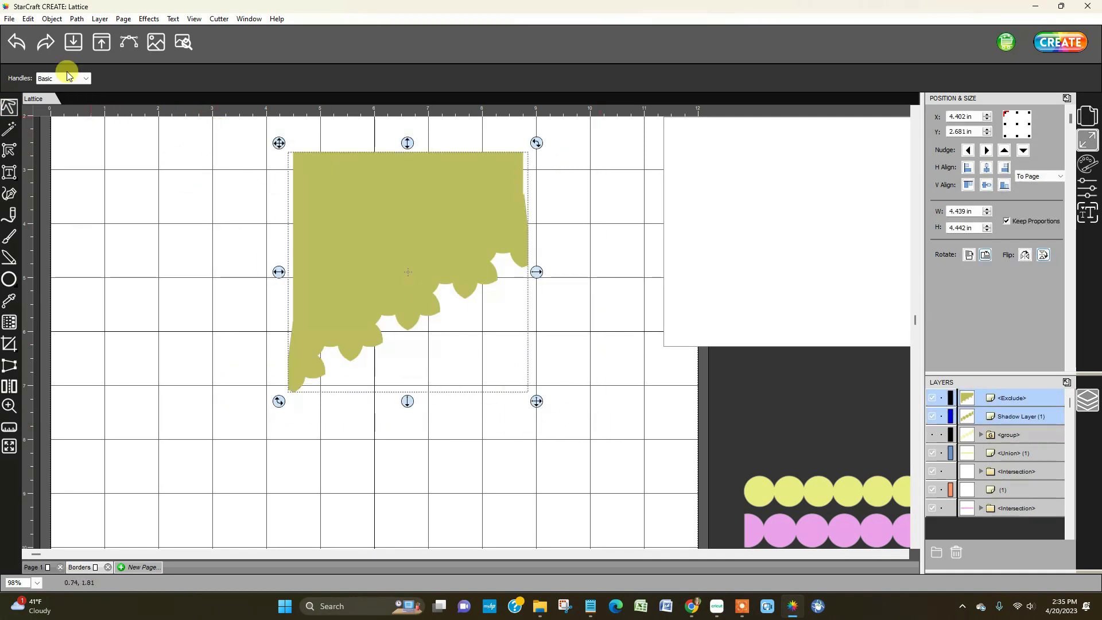
{"action": "left_click", "coordinate": [51, 19]}
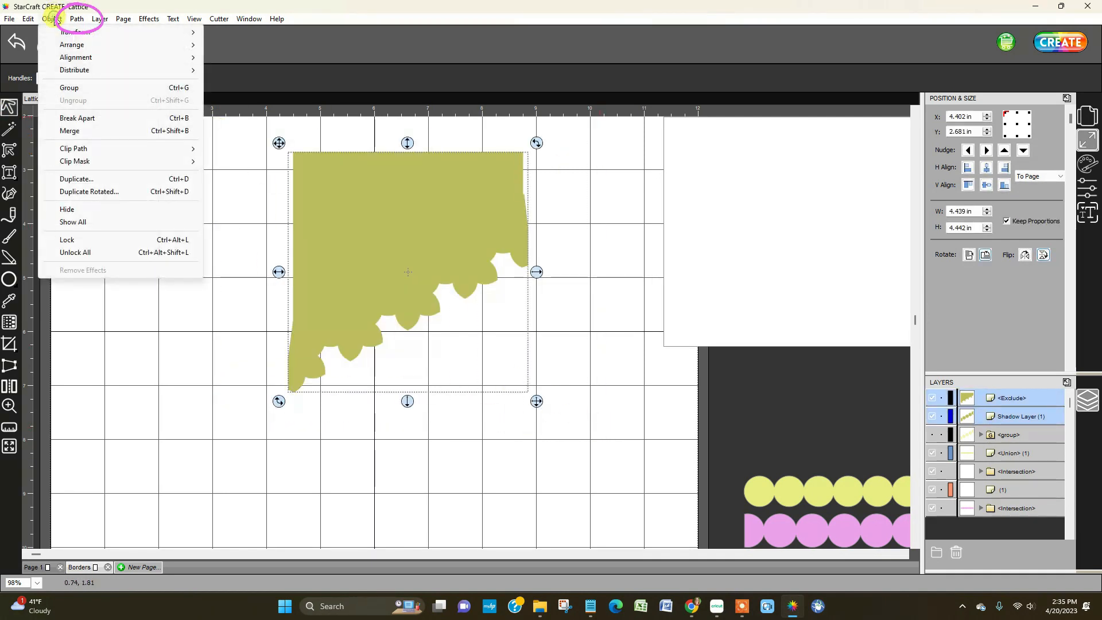
{"action": "mouse_move", "coordinate": [79, 18]}
{"action": "left_click", "coordinate": [92, 30]}
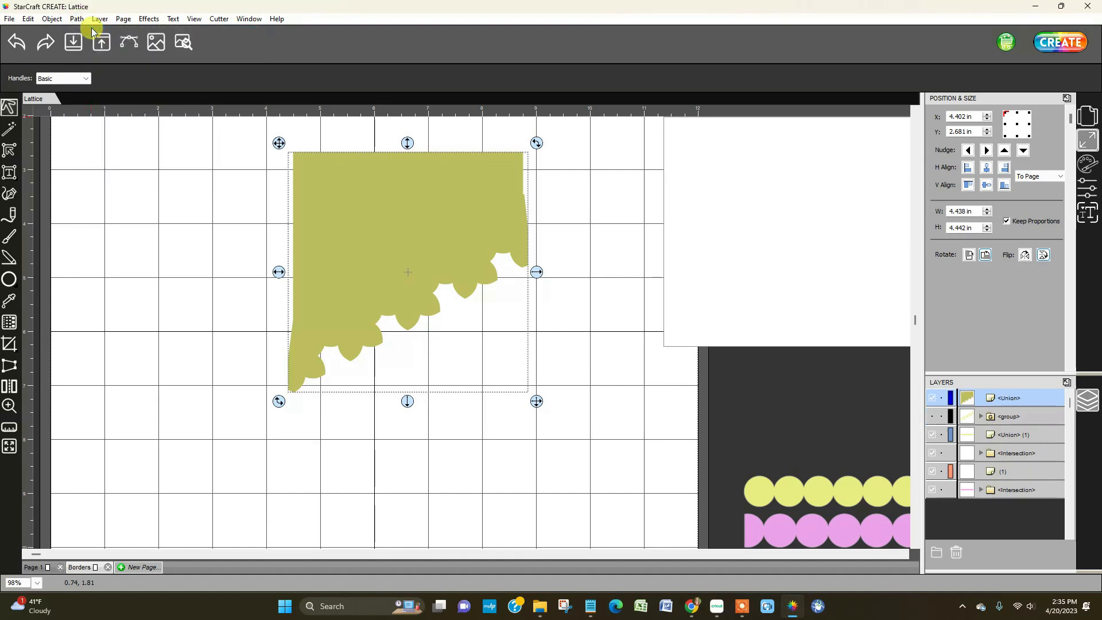
{"action": "left_click", "coordinate": [118, 181]}
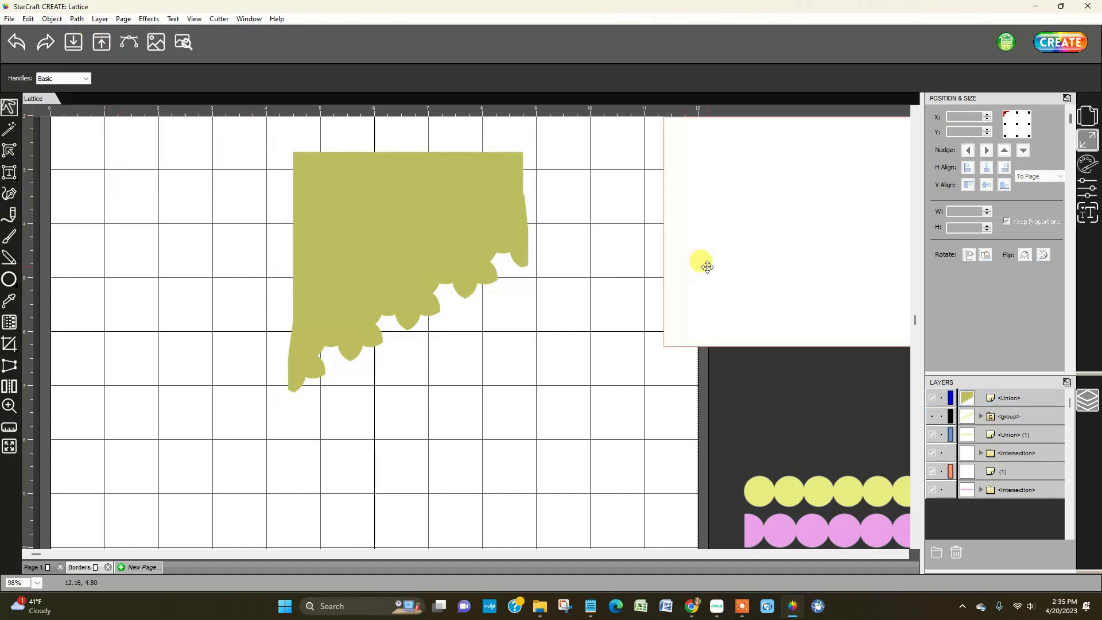
Step: Duplicate the white 5.5 × 4.25 in panel, rotate the copy 90 degrees and place it exactly over the Union shape's straight edges
{"action": "left_click", "coordinate": [733, 270]}
{"action": "left_click_drag", "start_coordinate": [736, 274], "coordinate": [203, 333], "text": "ctrl"}
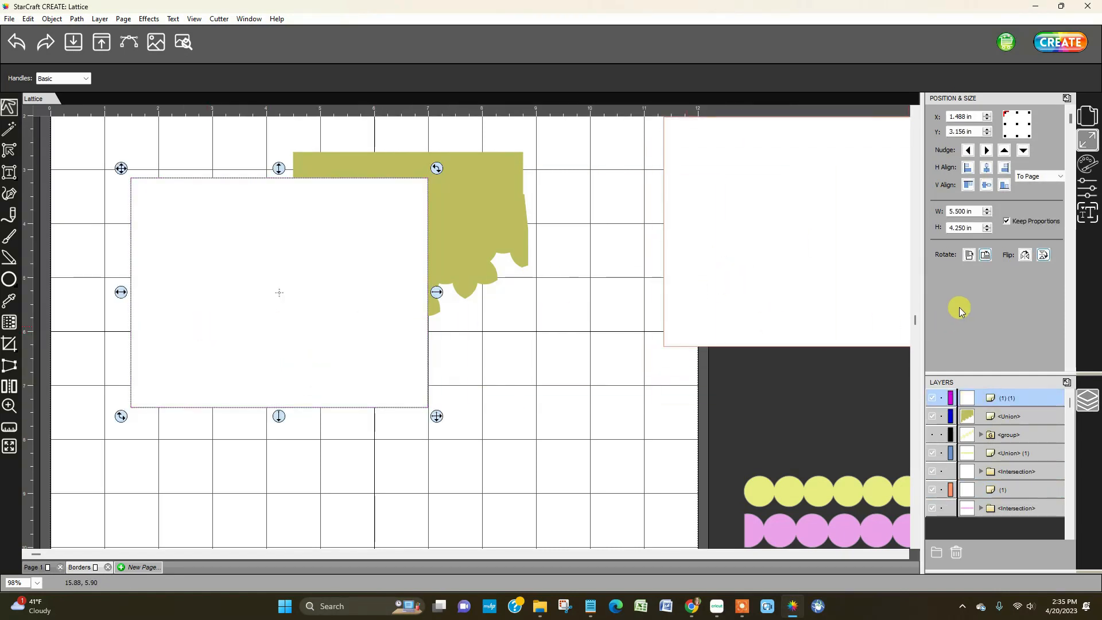
{"action": "left_click", "coordinate": [967, 256]}
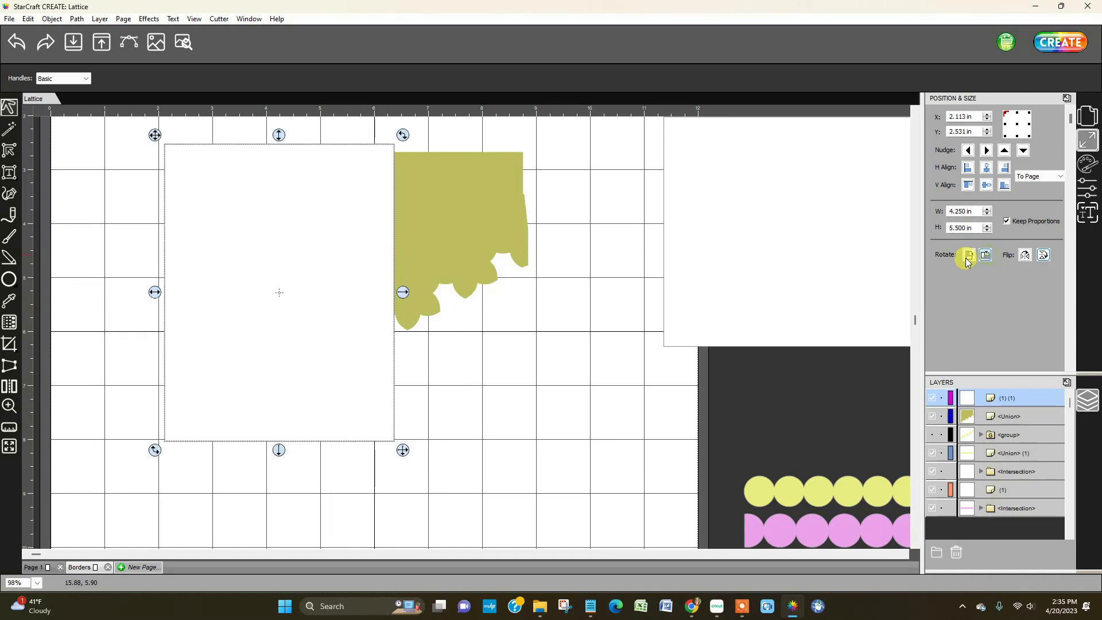
{"action": "left_click_drag", "start_coordinate": [226, 255], "coordinate": [355, 264]}
{"action": "left_click", "coordinate": [640, 270]}
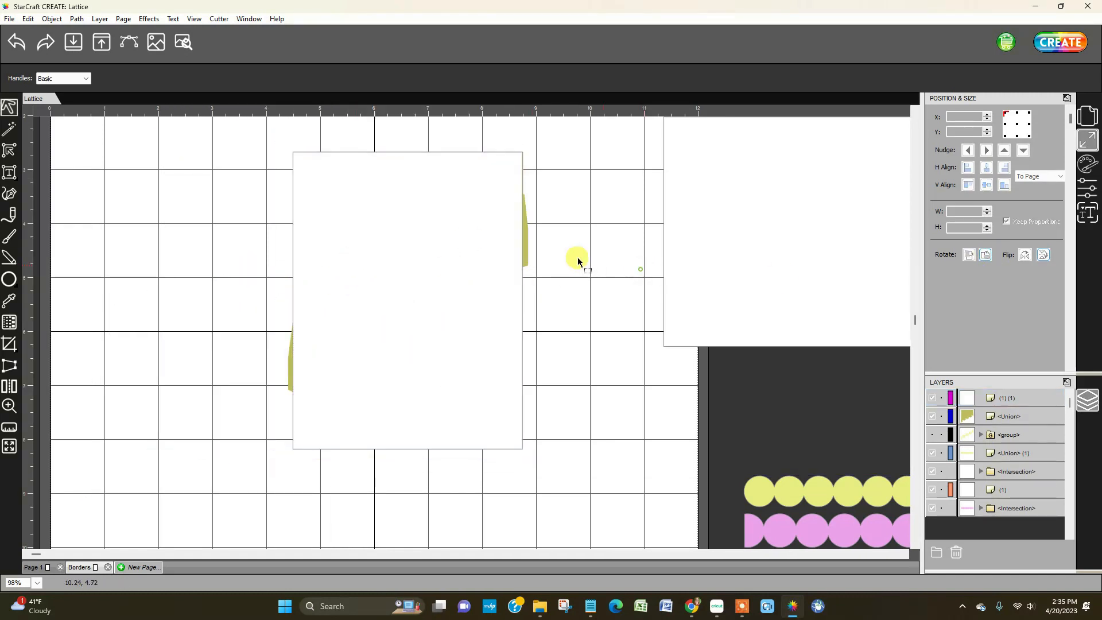
Step: Trim the Union shape to the panel's width by applying Intersection to it and the rotated white panel copy
{"action": "left_click_drag", "start_coordinate": [214, 129], "coordinate": [585, 498]}
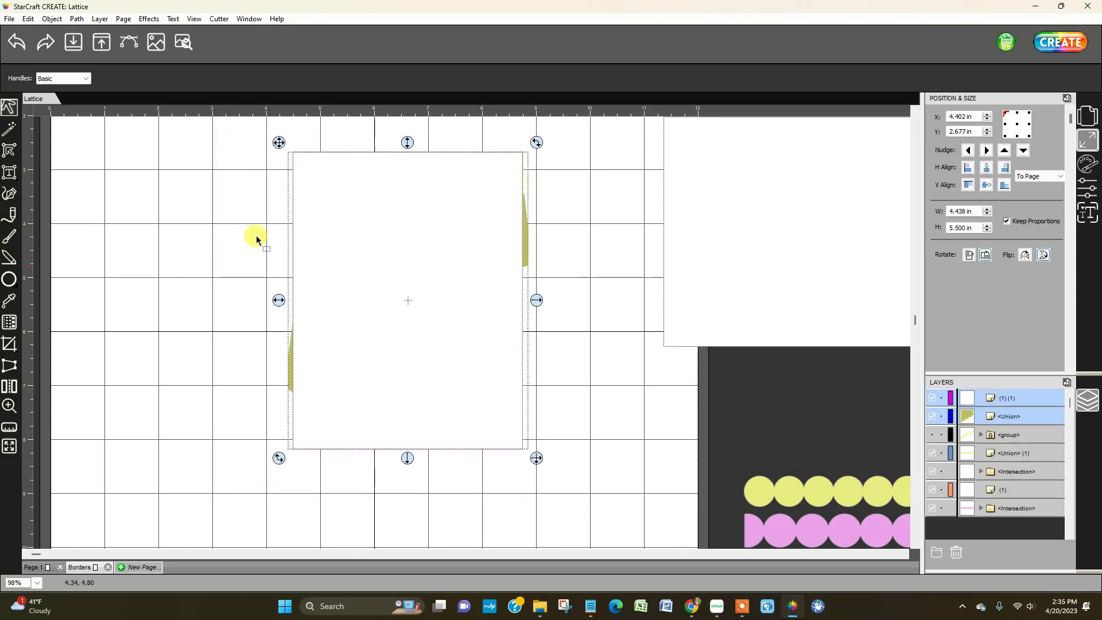
{"action": "left_click", "coordinate": [77, 19]}
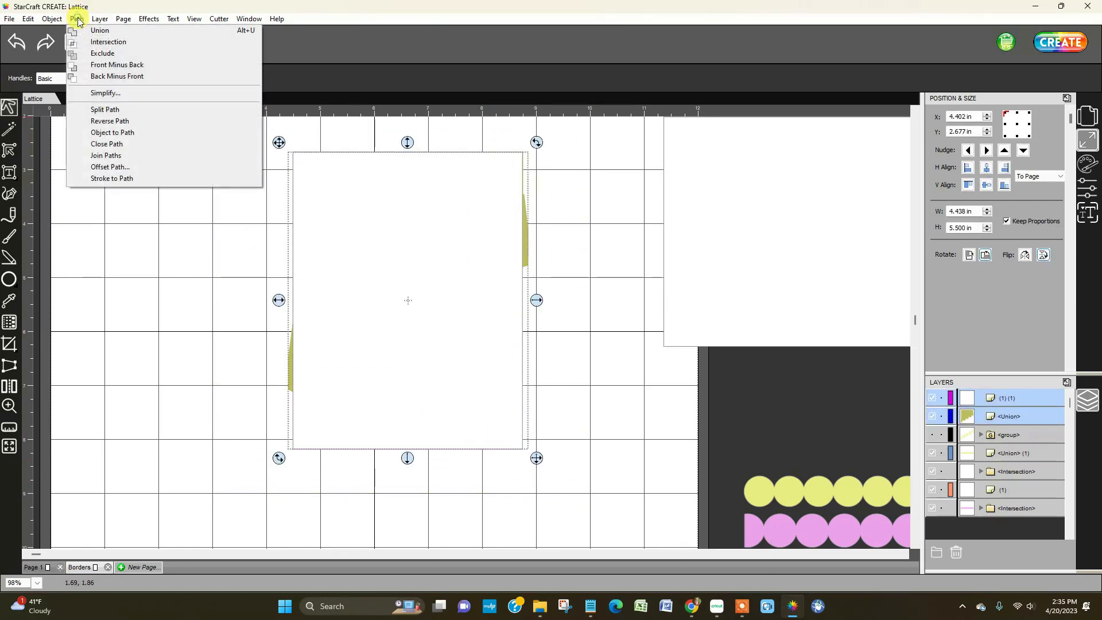
{"action": "mouse_move", "coordinate": [52, 19]}
{"action": "mouse_move", "coordinate": [74, 58]}
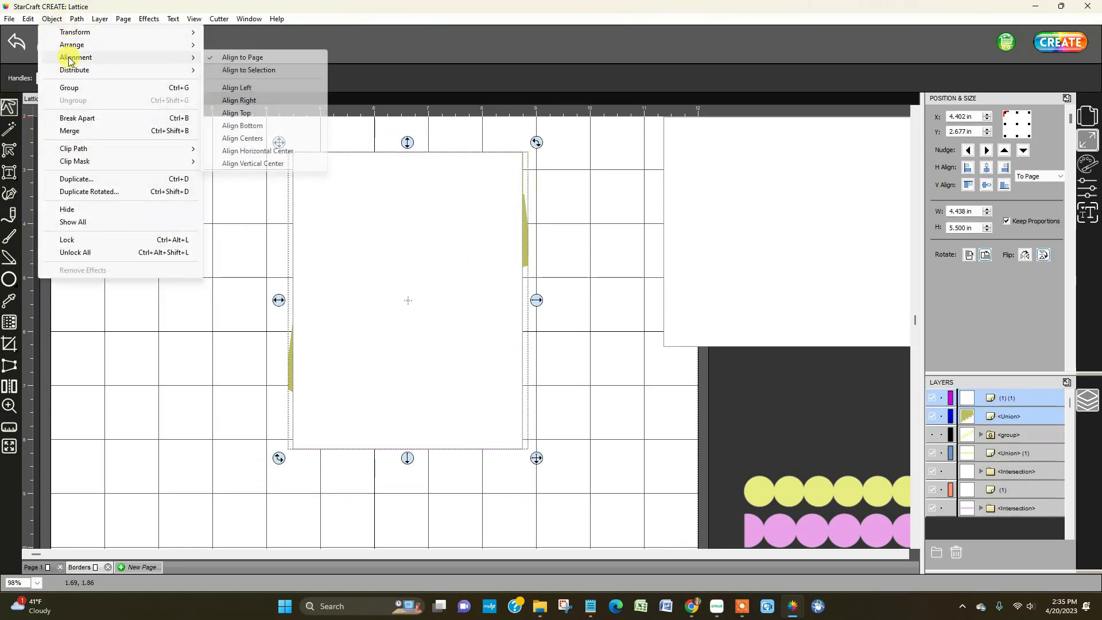
{"action": "left_click", "coordinate": [236, 112]}
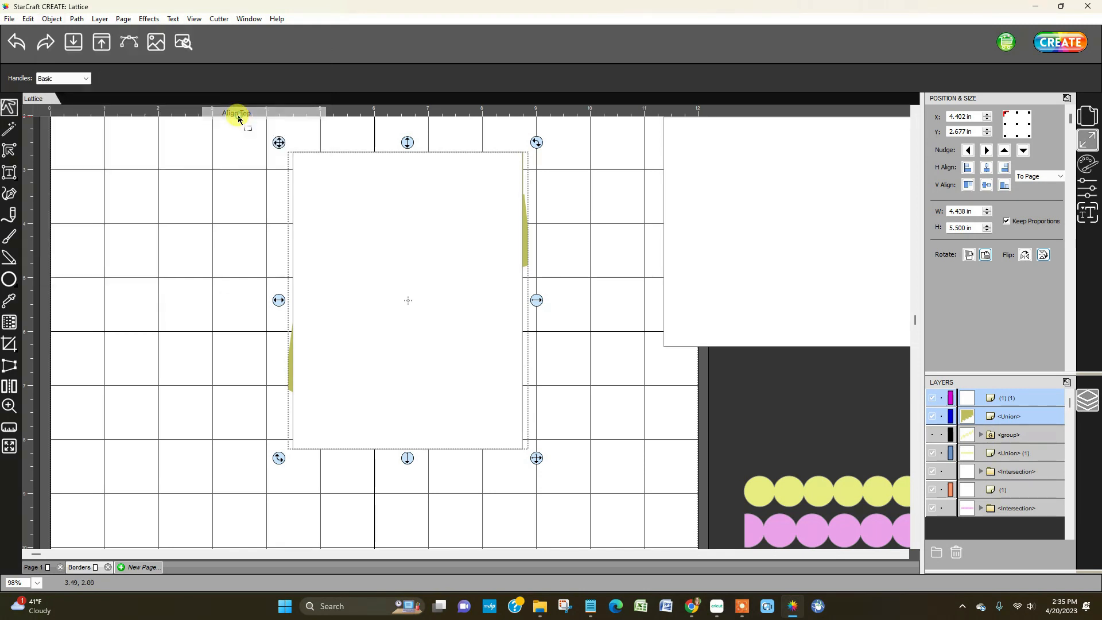
{"action": "left_click", "coordinate": [52, 19]}
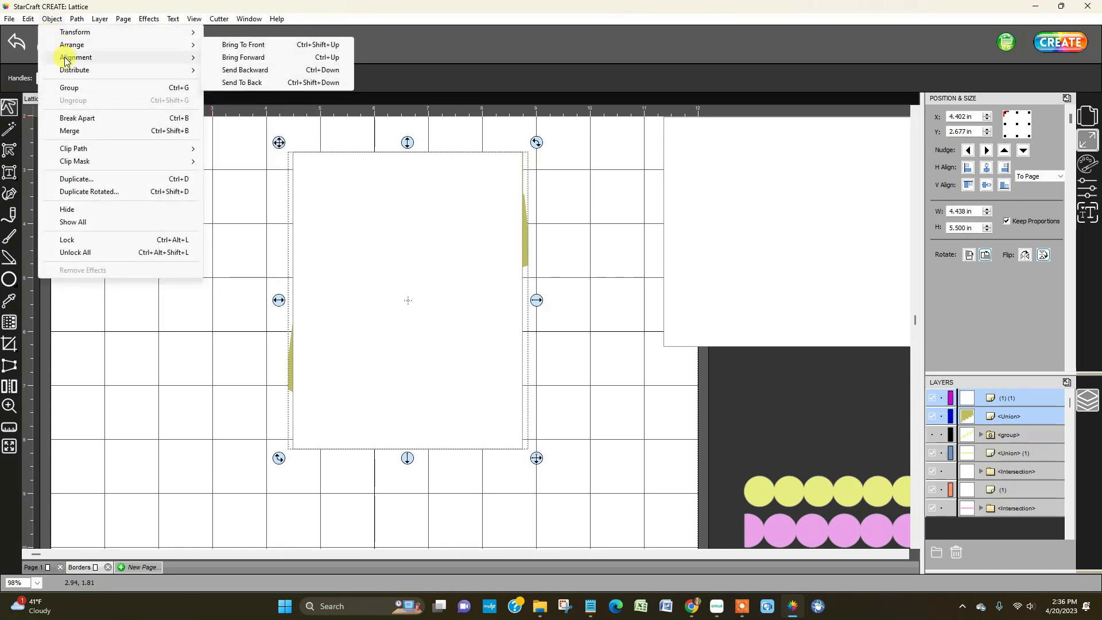
{"action": "mouse_move", "coordinate": [102, 62]}
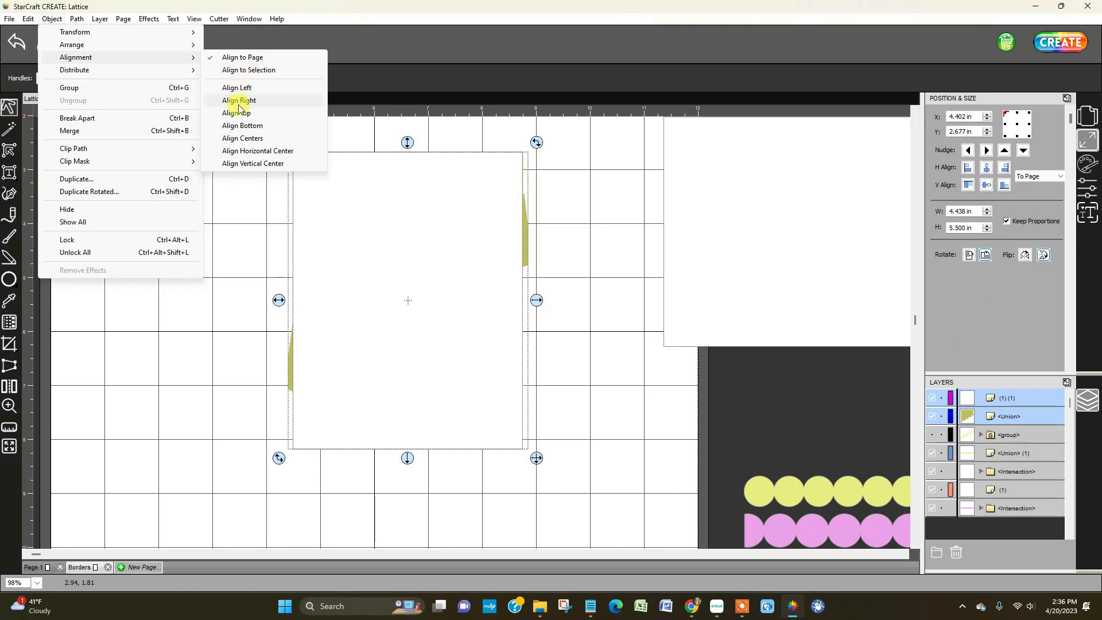
{"action": "left_click", "coordinate": [246, 151]}
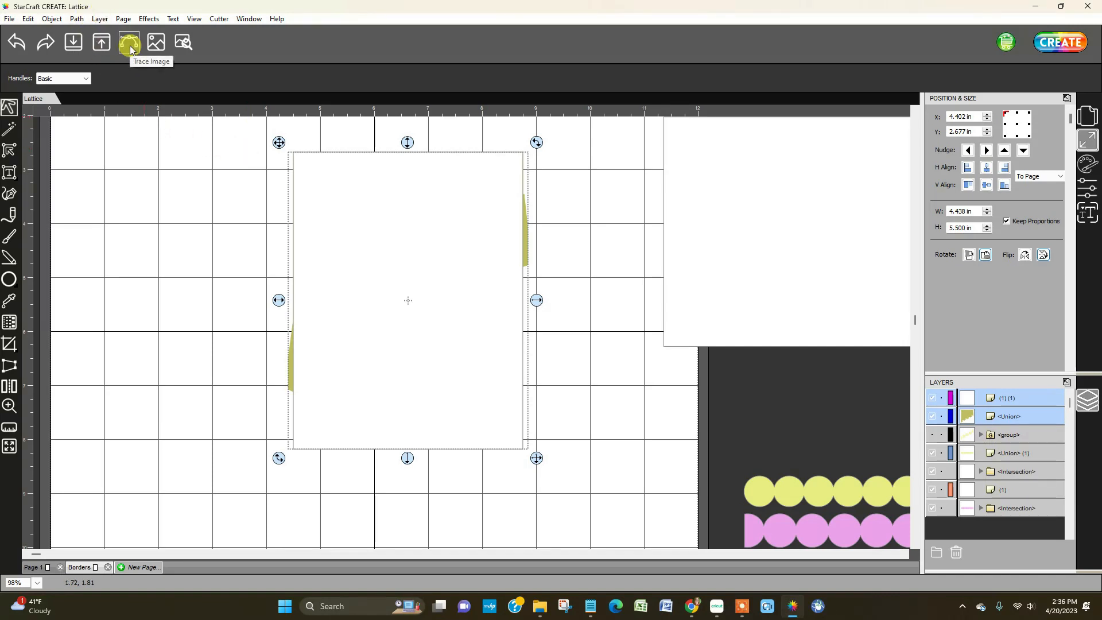
{"action": "left_click", "coordinate": [78, 19]}
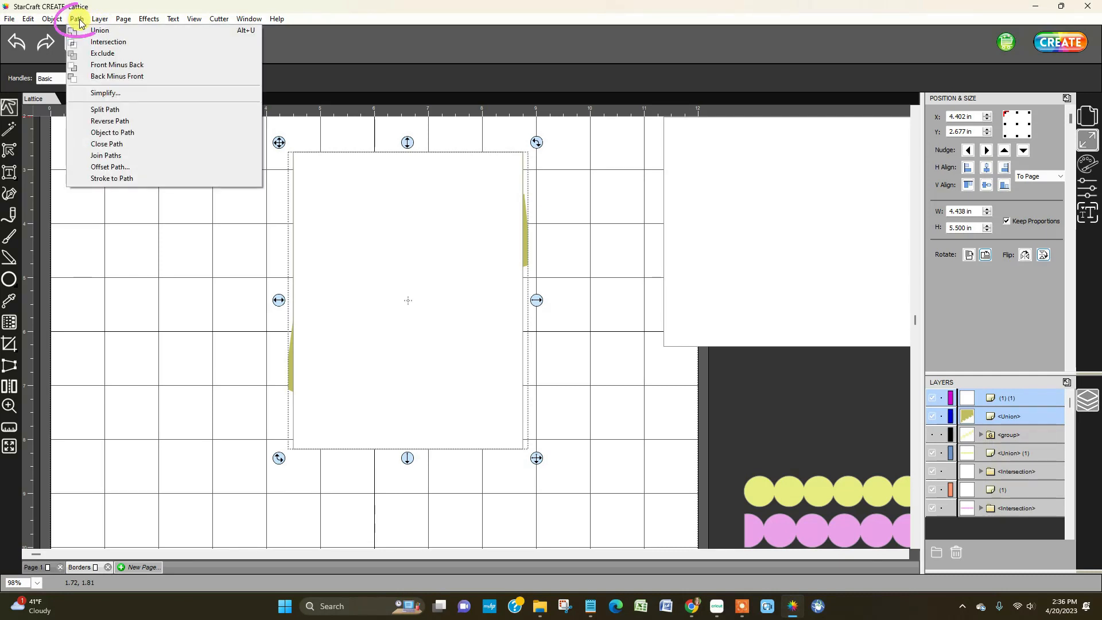
{"action": "left_click", "coordinate": [109, 42]}
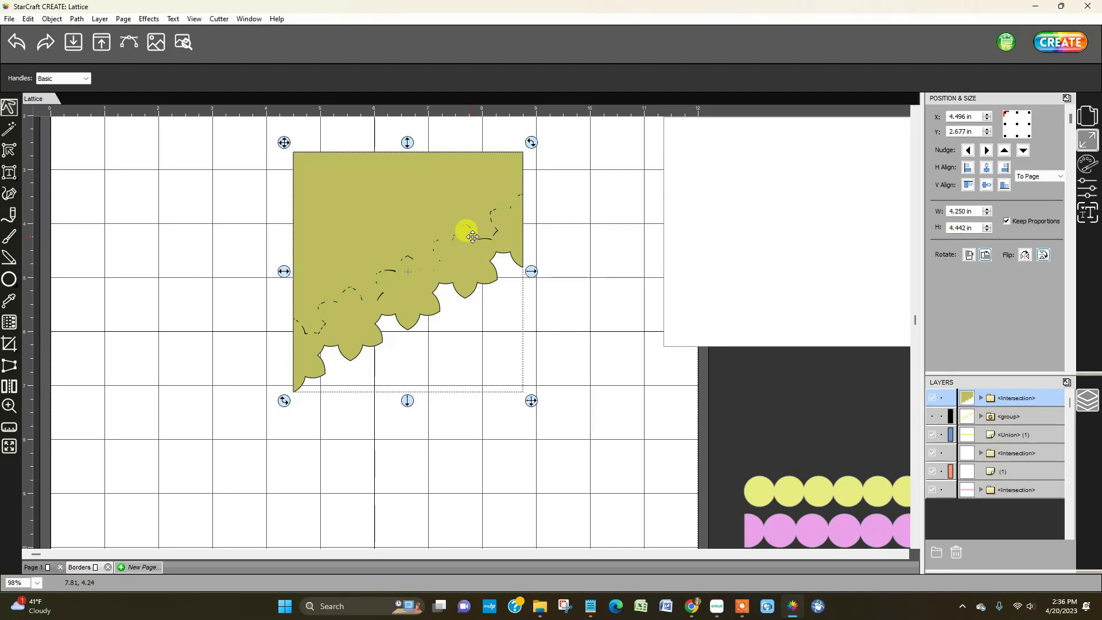
Step: Delete all leftover inner nodes along the upper scalloped line inside the Intersection shape, keeping its outer edge nodes
{"action": "left_click", "coordinate": [9, 150]}
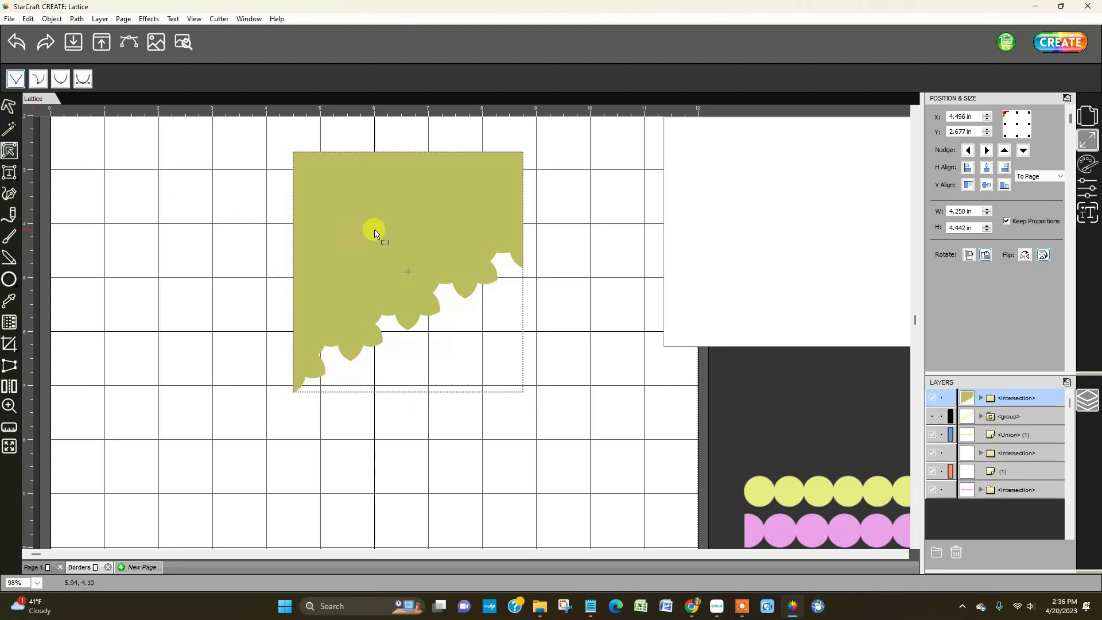
{"action": "left_click", "coordinate": [376, 231]}
{"action": "left_click_drag", "start_coordinate": [229, 205], "coordinate": [389, 309]}
{"action": "key", "text": "Delete"}
{"action": "left_click_drag", "start_coordinate": [240, 251], "coordinate": [352, 330]}
{"action": "key", "text": "Delete"}
{"action": "left_click", "coordinate": [257, 200]}
{"action": "left_click_drag", "start_coordinate": [264, 201], "coordinate": [447, 273]}
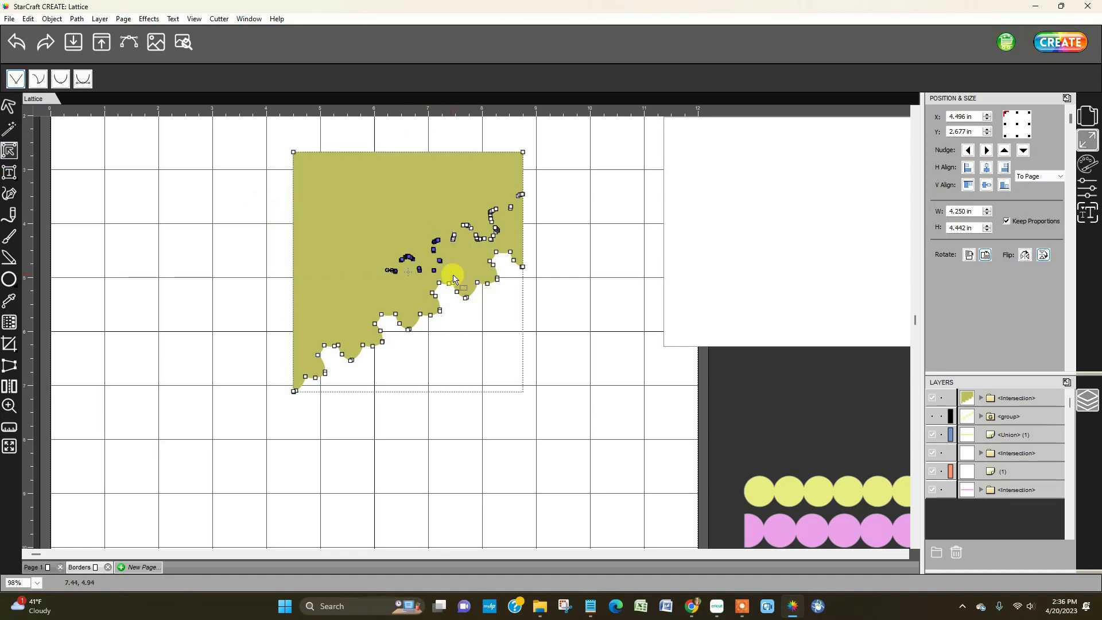
{"action": "left_click_drag", "start_coordinate": [253, 172], "coordinate": [556, 246]}
{"action": "key", "text": "Delete"}
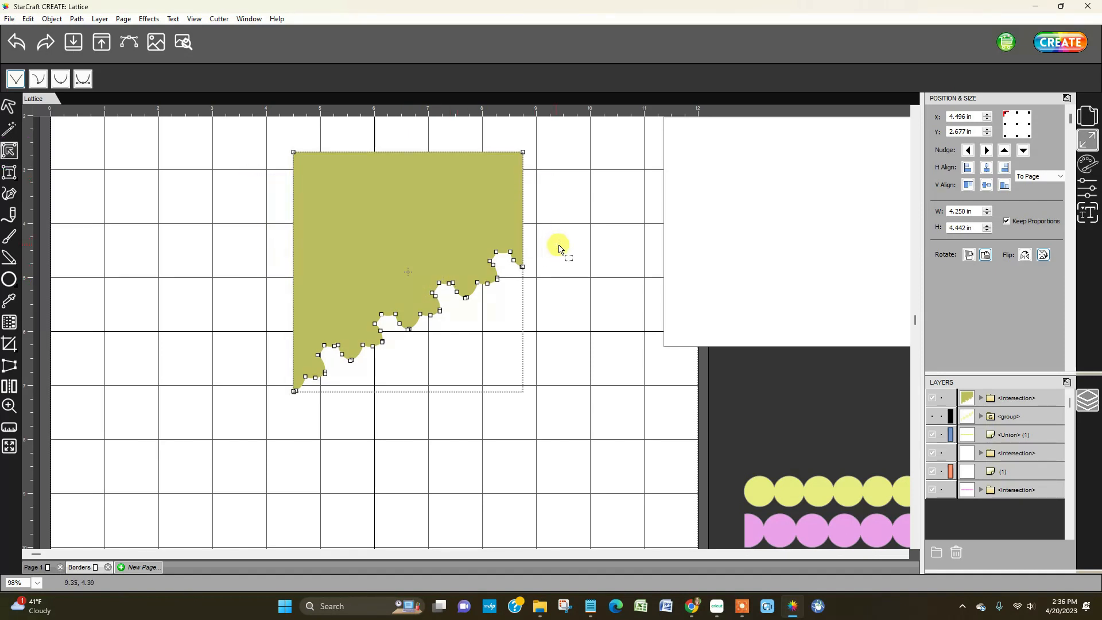
{"action": "left_click", "coordinate": [575, 244]}
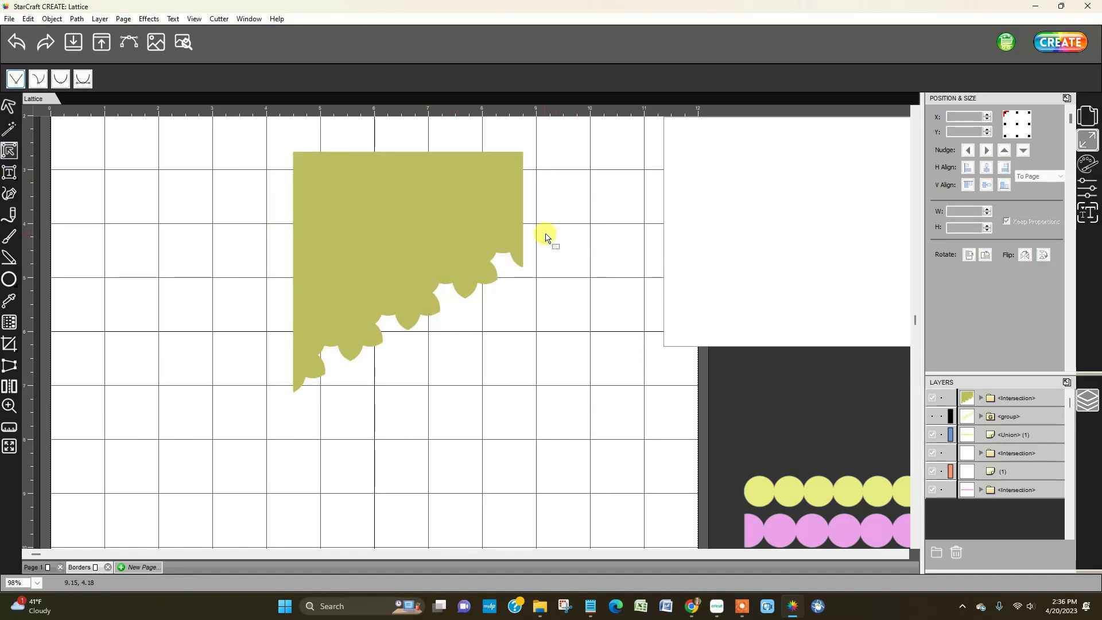
Step: Show the flower petal group and move its layer above the Intersection shape
{"action": "left_click", "coordinate": [932, 416]}
{"action": "left_click", "coordinate": [1031, 422]}
{"action": "left_click_drag", "start_coordinate": [1032, 421], "coordinate": [1032, 392]}
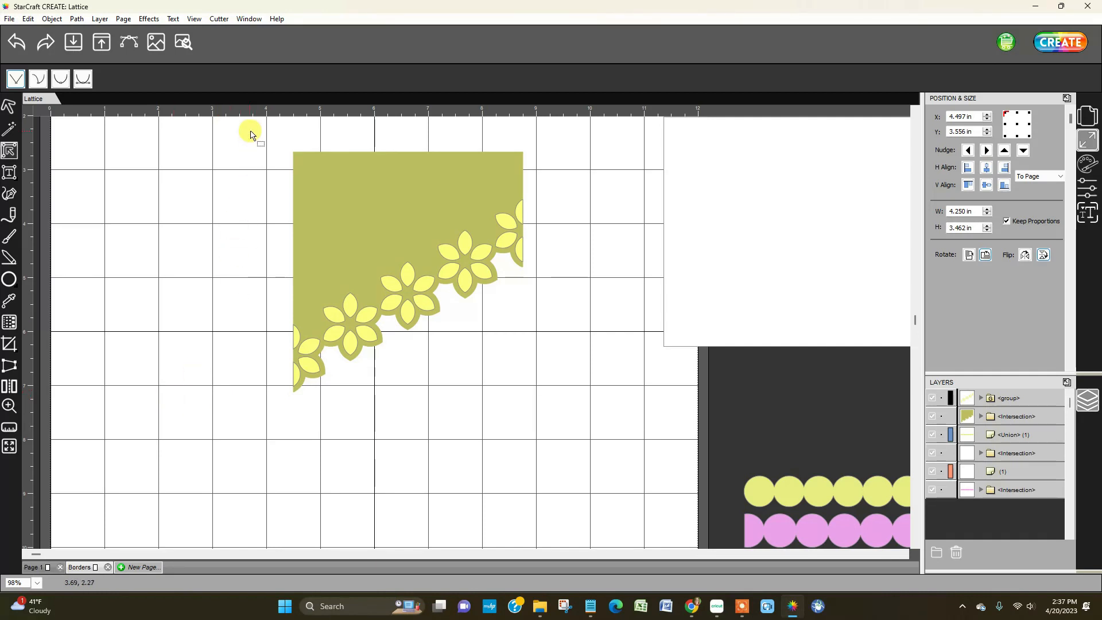
Step: Cut the flower petals out of the olive panel by applying Back Minus Front to the petal group and the Intersection shape
{"action": "left_click_drag", "start_coordinate": [241, 133], "coordinate": [577, 455]}
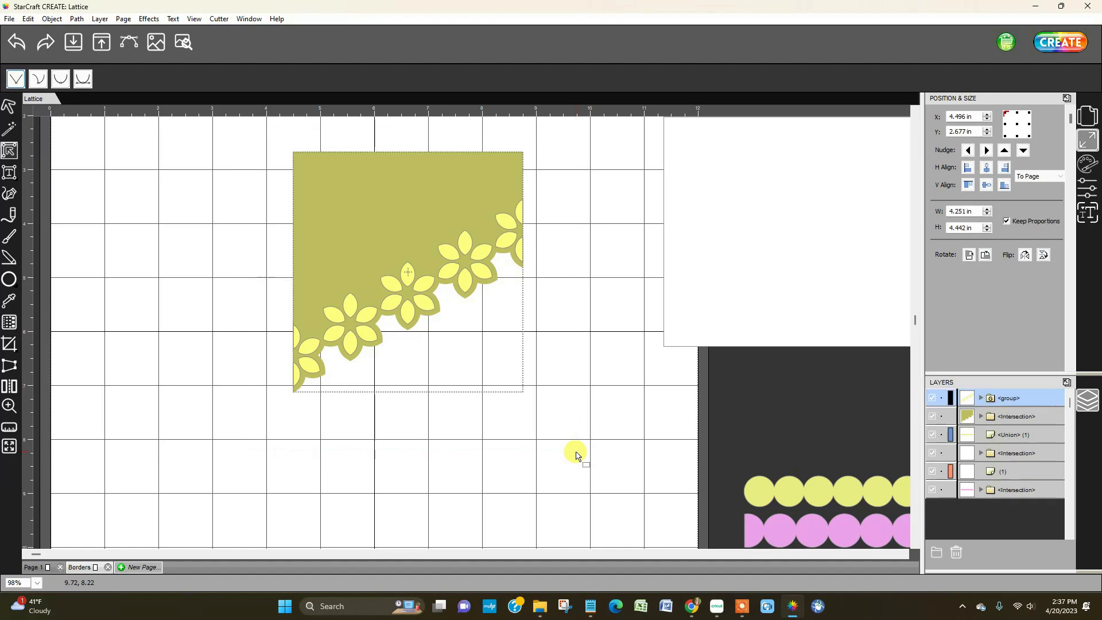
{"action": "left_click", "coordinate": [79, 19]}
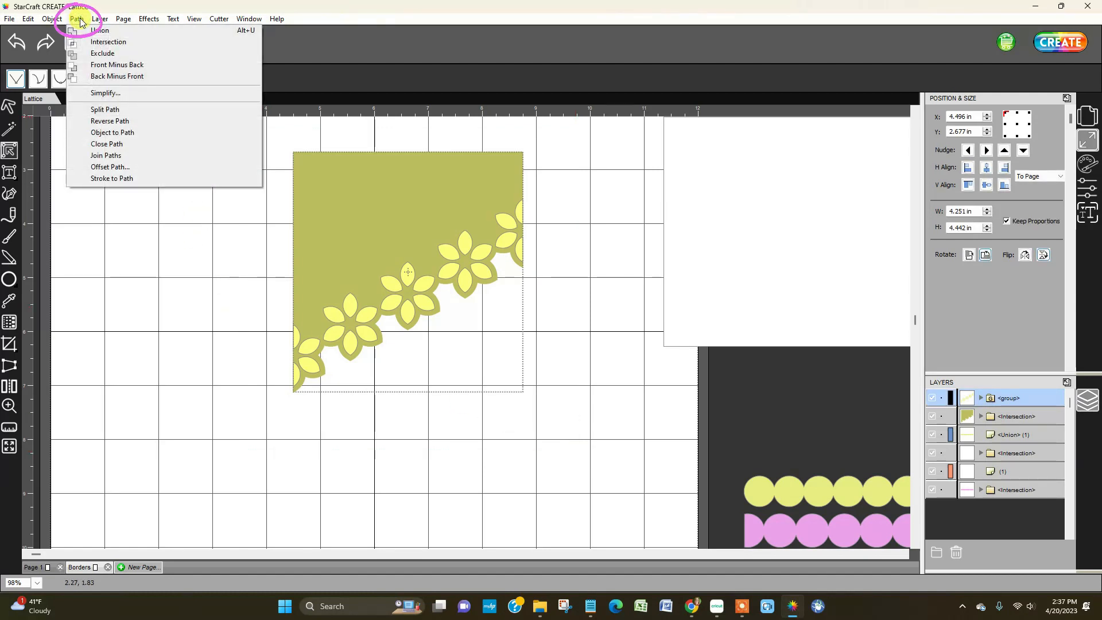
{"action": "left_click", "coordinate": [114, 76]}
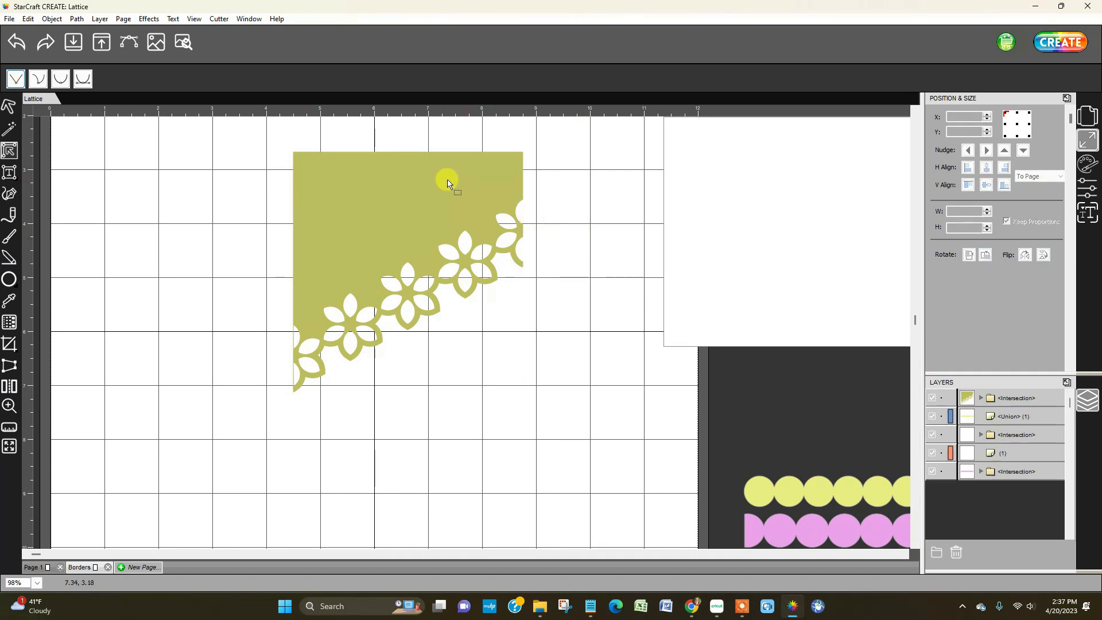
Step: Change the fill of the olive flower-cut panel to light yellow FFFF80
{"action": "left_click", "coordinate": [446, 176]}
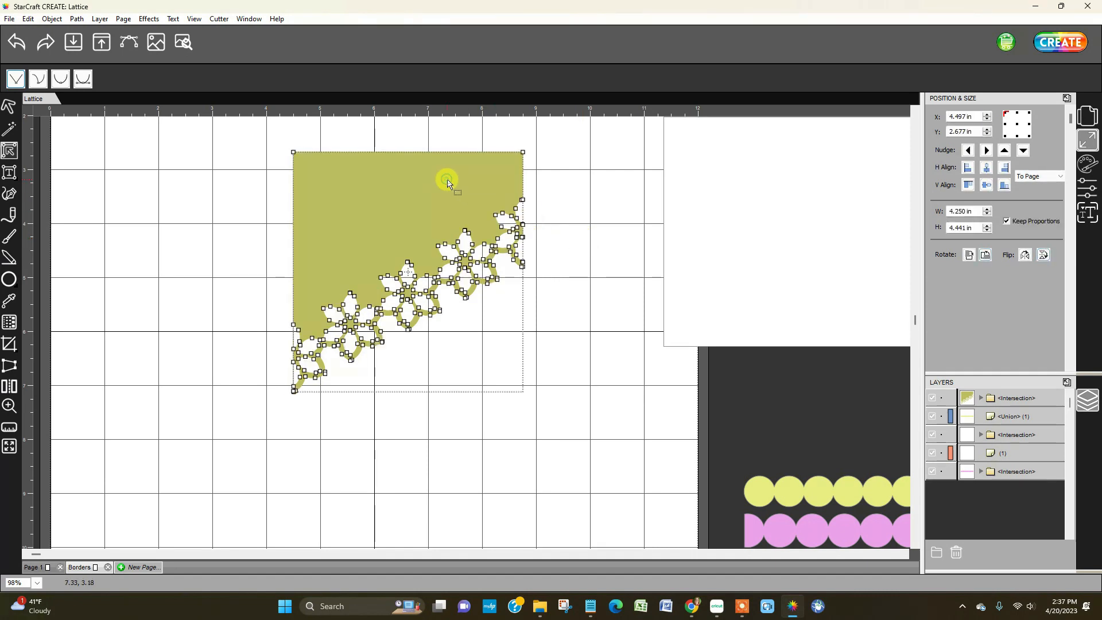
{"action": "left_click", "coordinate": [9, 107]}
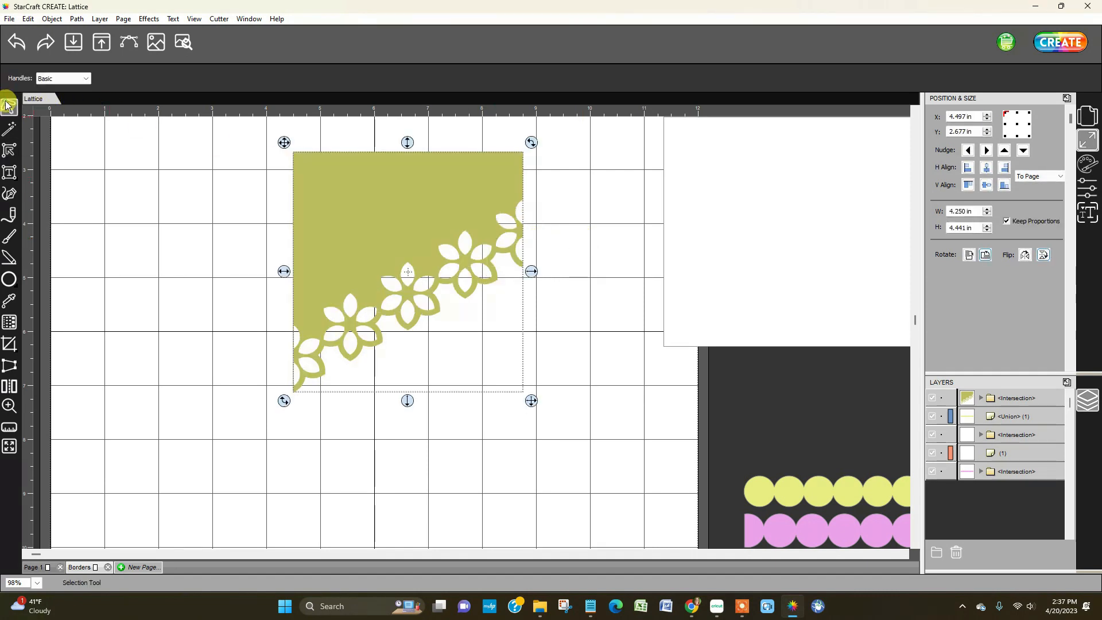
{"action": "left_click", "coordinate": [1087, 165]}
{"action": "left_click", "coordinate": [1032, 118]}
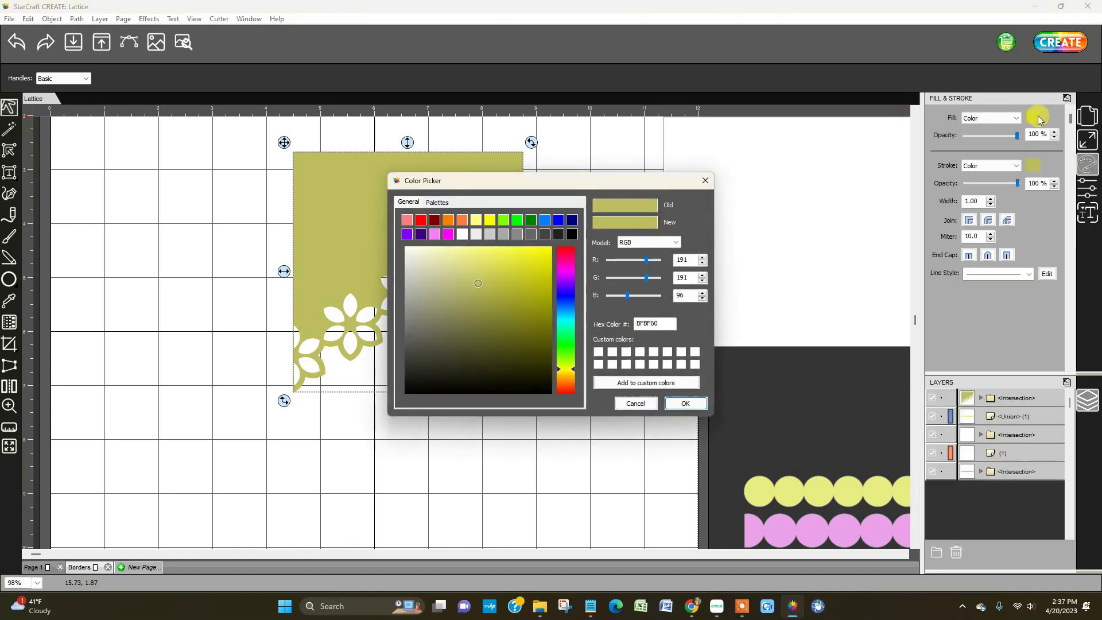
{"action": "left_click", "coordinate": [476, 220]}
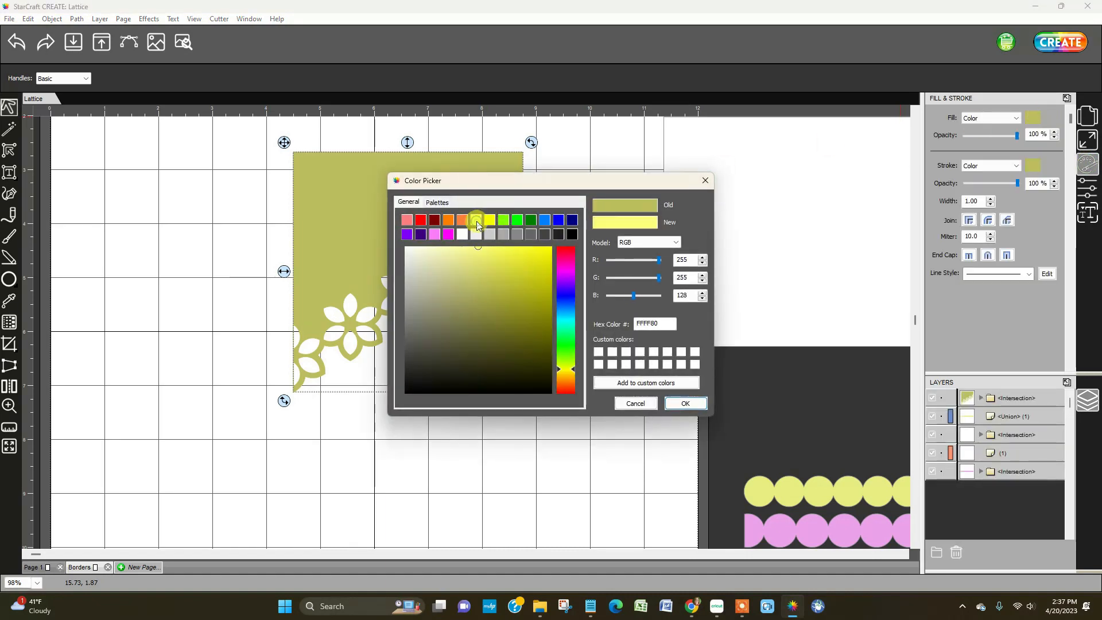
{"action": "left_click", "coordinate": [686, 404]}
{"action": "left_click", "coordinate": [620, 408]}
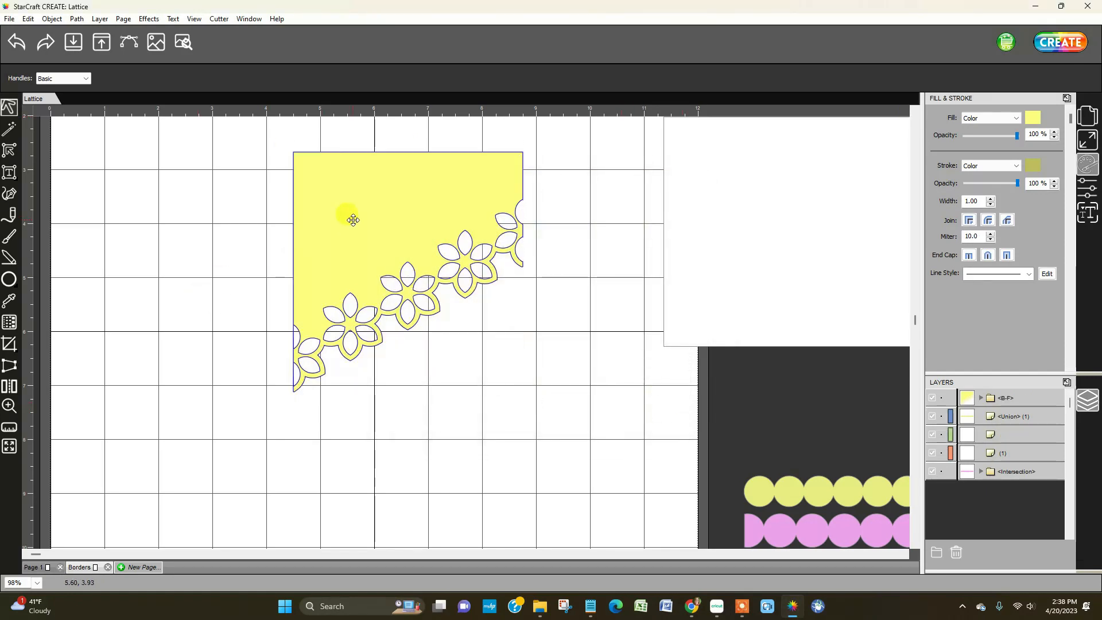
Step: Duplicate the white landscape card panel, rotate the copy to portrait, and align it with the yellow panel's top and side edges
{"action": "left_click", "coordinate": [784, 258]}
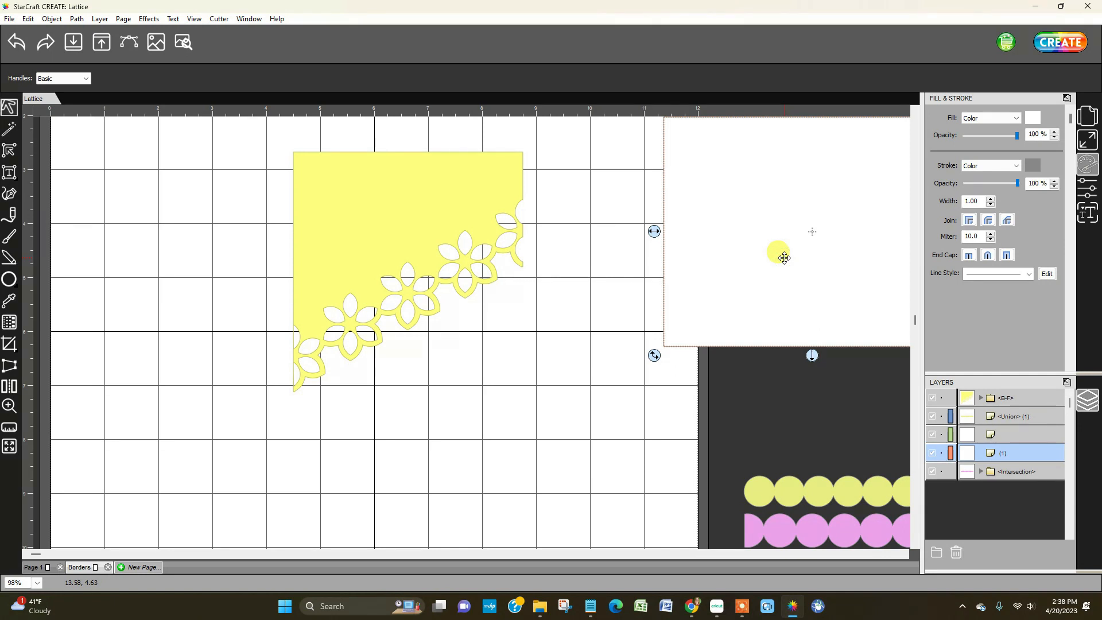
{"action": "left_click_drag", "start_coordinate": [784, 258], "coordinate": [393, 331], "text": "ctrl"}
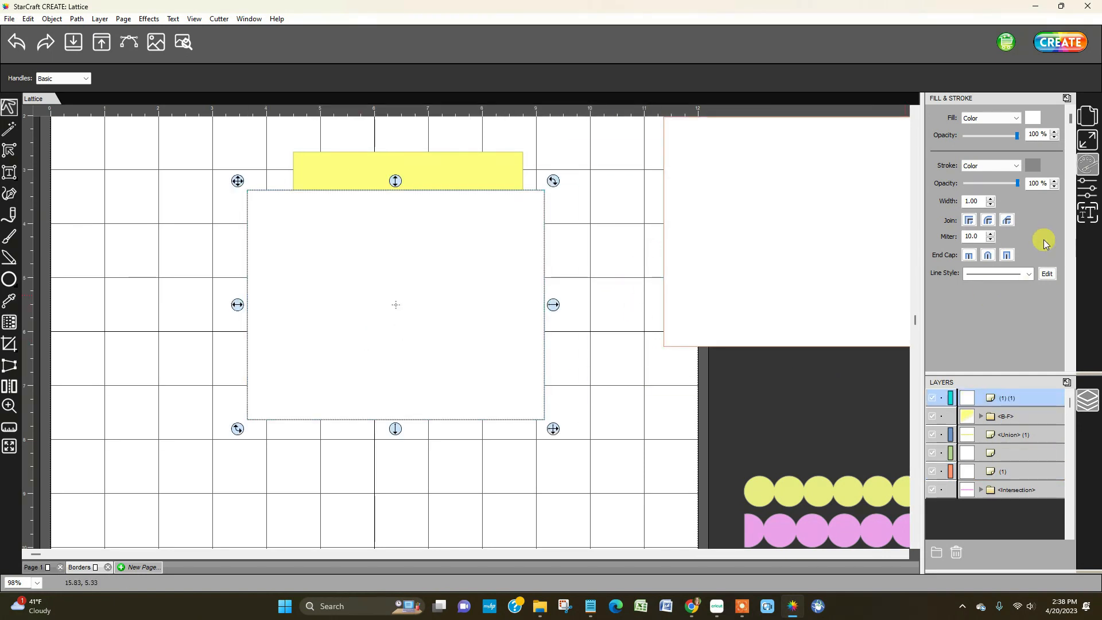
{"action": "left_click", "coordinate": [1087, 140]}
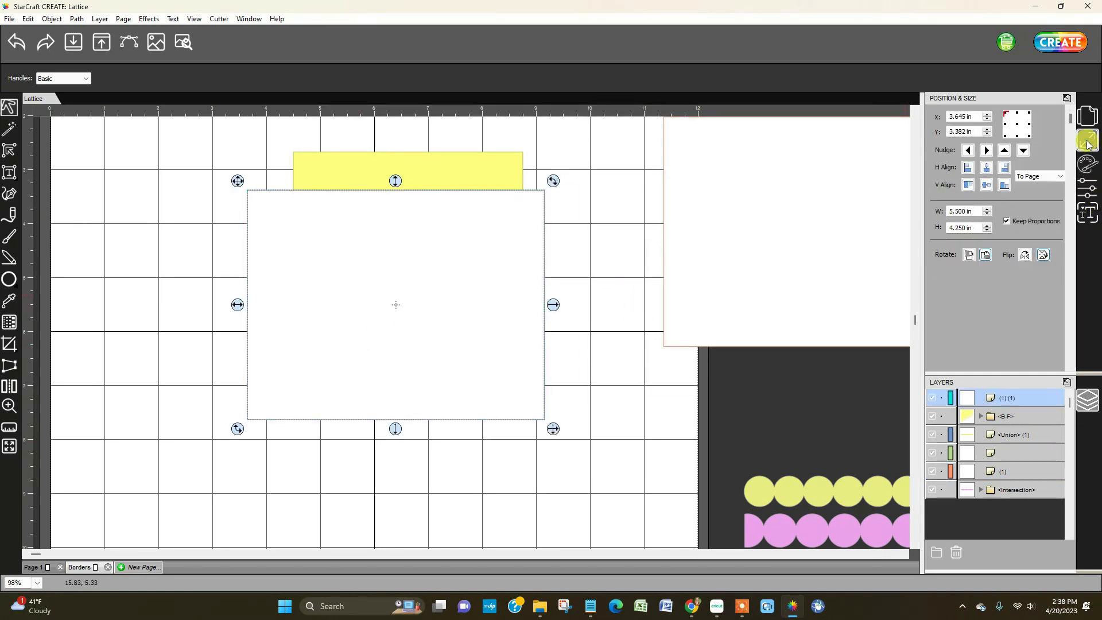
{"action": "left_click", "coordinate": [984, 254]}
{"action": "left_click_drag", "start_coordinate": [402, 280], "coordinate": [417, 281]}
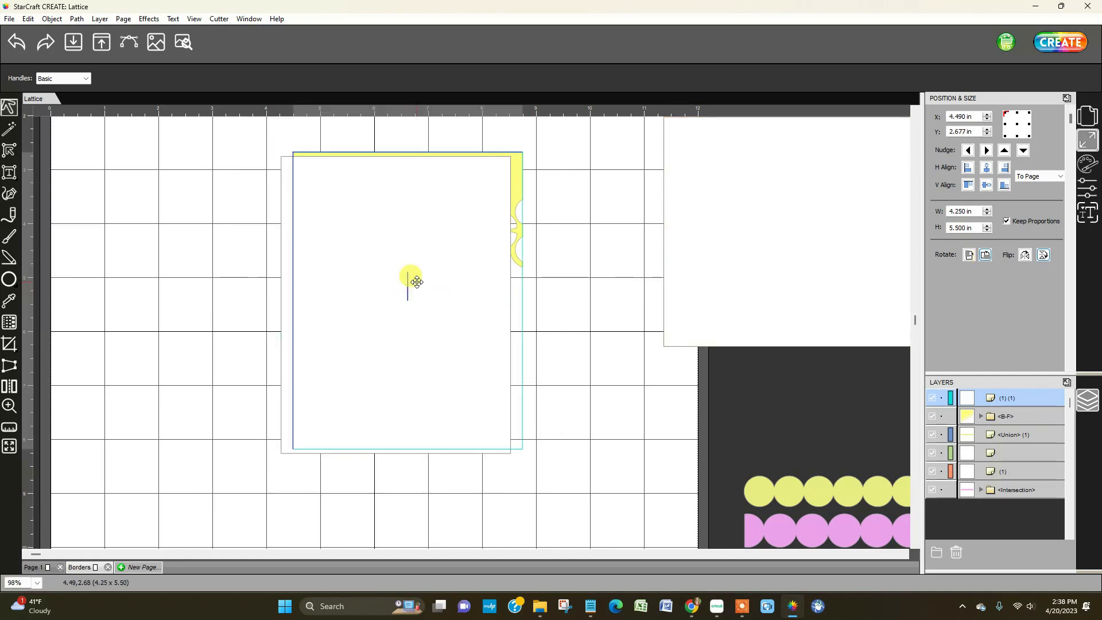
Step: Send the white portrait panel to the back, behind the yellow flower-cut panel
{"action": "left_click", "coordinate": [77, 19]}
{"action": "mouse_move", "coordinate": [67, 43]}
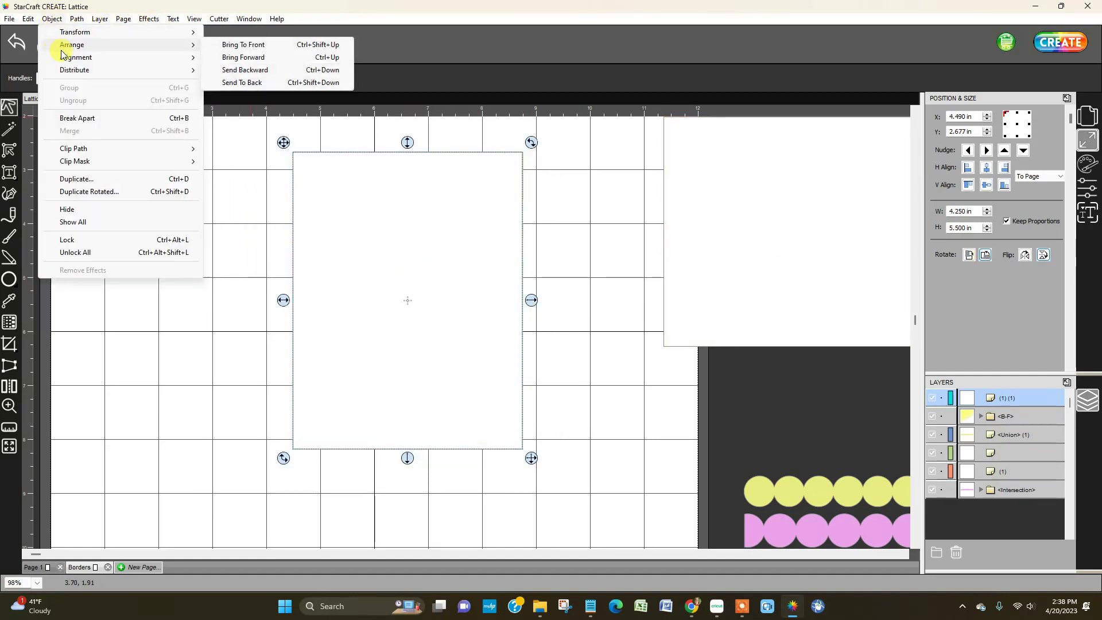
{"action": "left_click", "coordinate": [236, 84]}
{"action": "left_click", "coordinate": [196, 210]}
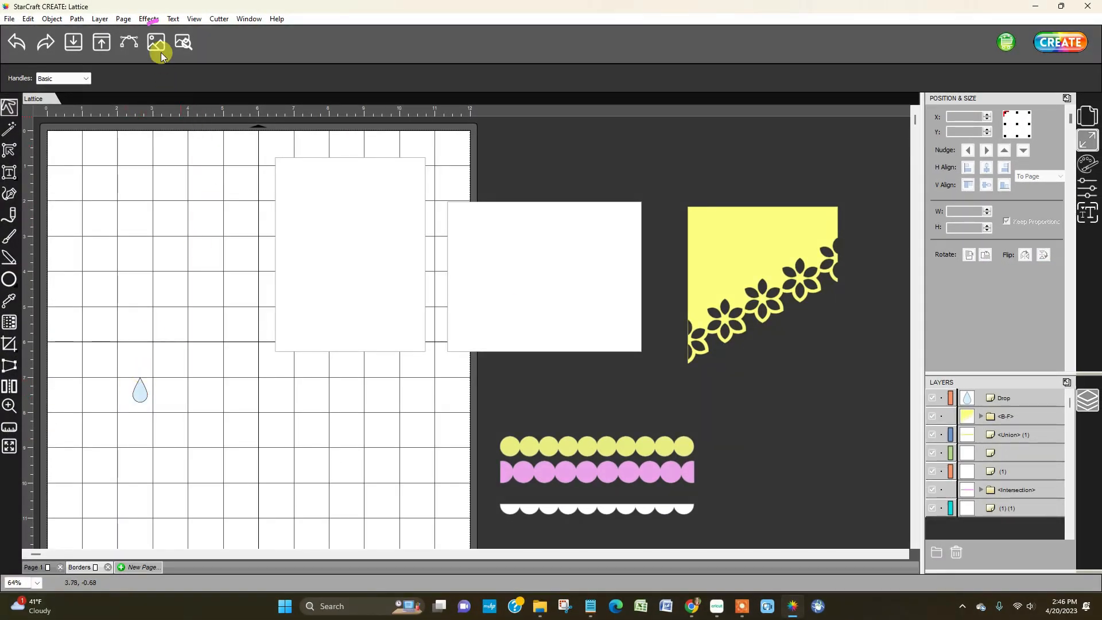
Step: Look up the Drop shape in the shape library and make a grouped flower of 7 evenly rotated clockwise drops from the placed drop
{"action": "left_click", "coordinate": [157, 43]}
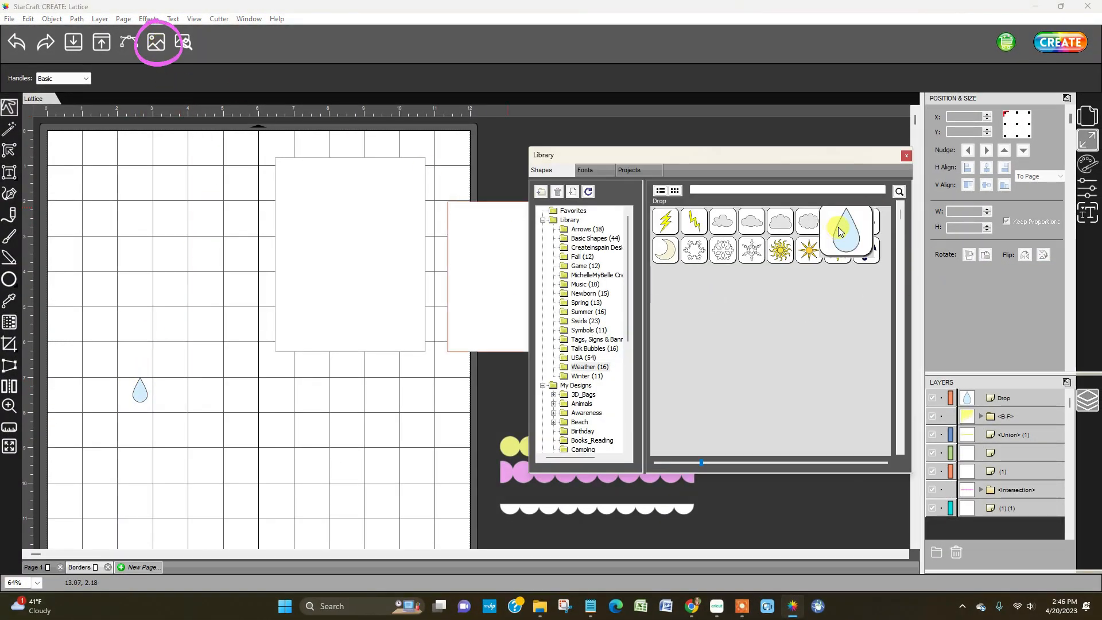
{"action": "left_click", "coordinate": [905, 155]}
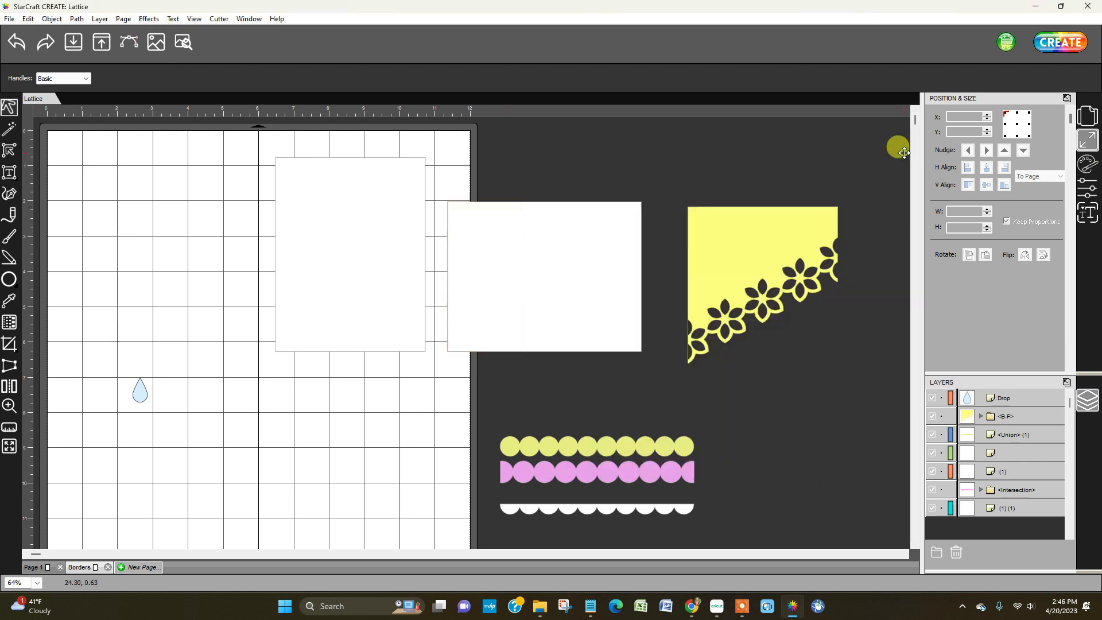
{"action": "left_click", "coordinate": [141, 393]}
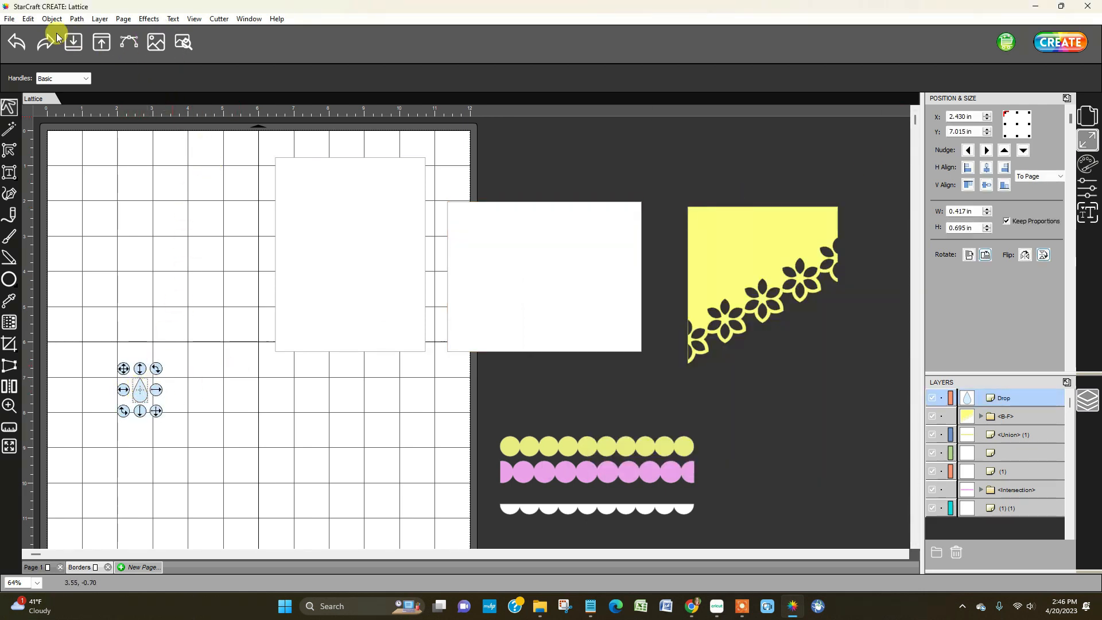
{"action": "left_click", "coordinate": [52, 19]}
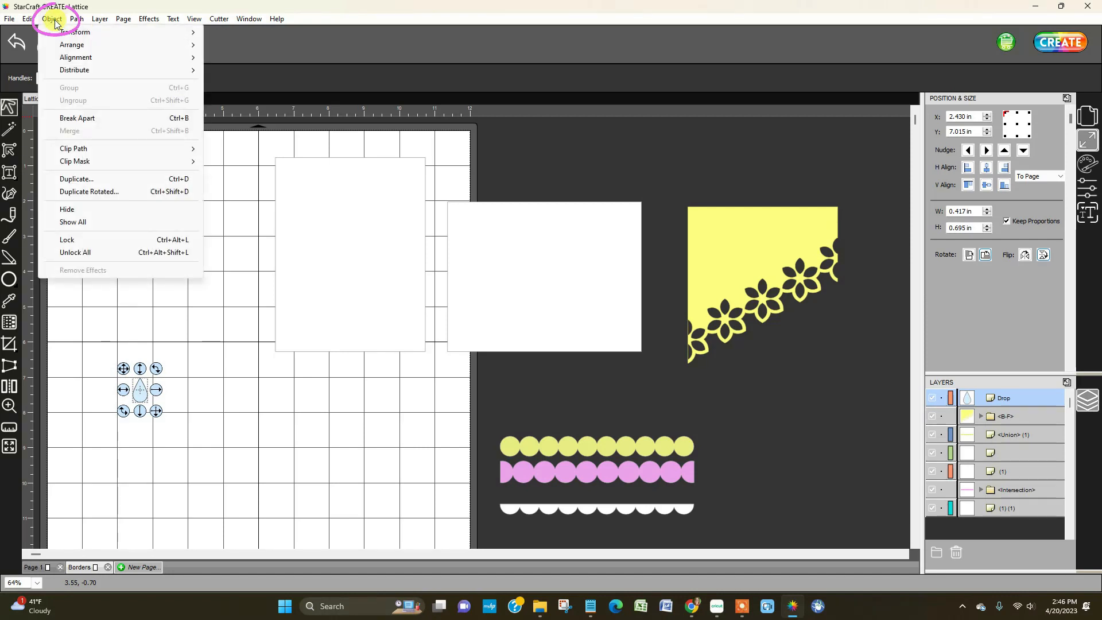
{"action": "left_click", "coordinate": [80, 192]}
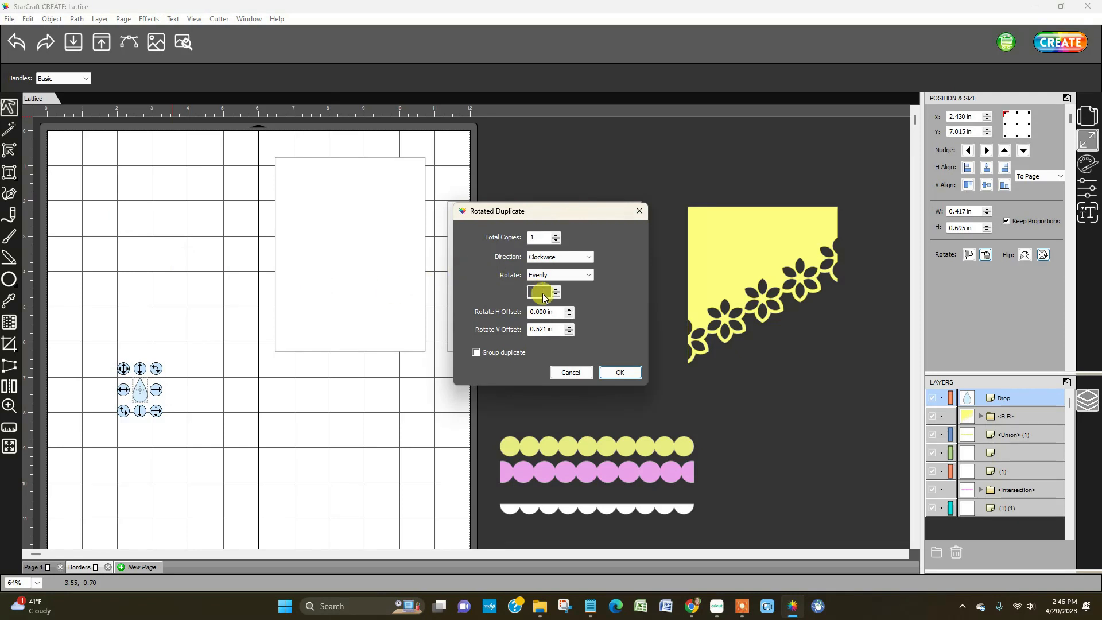
{"action": "left_click", "coordinate": [477, 352]}
{"action": "left_click", "coordinate": [556, 234]}
{"action": "left_click", "coordinate": [556, 234]}
{"action": "left_click", "coordinate": [556, 234]}
{"action": "left_click", "coordinate": [556, 234]}
{"action": "left_click", "coordinate": [556, 234]}
{"action": "left_click", "coordinate": [556, 234]}
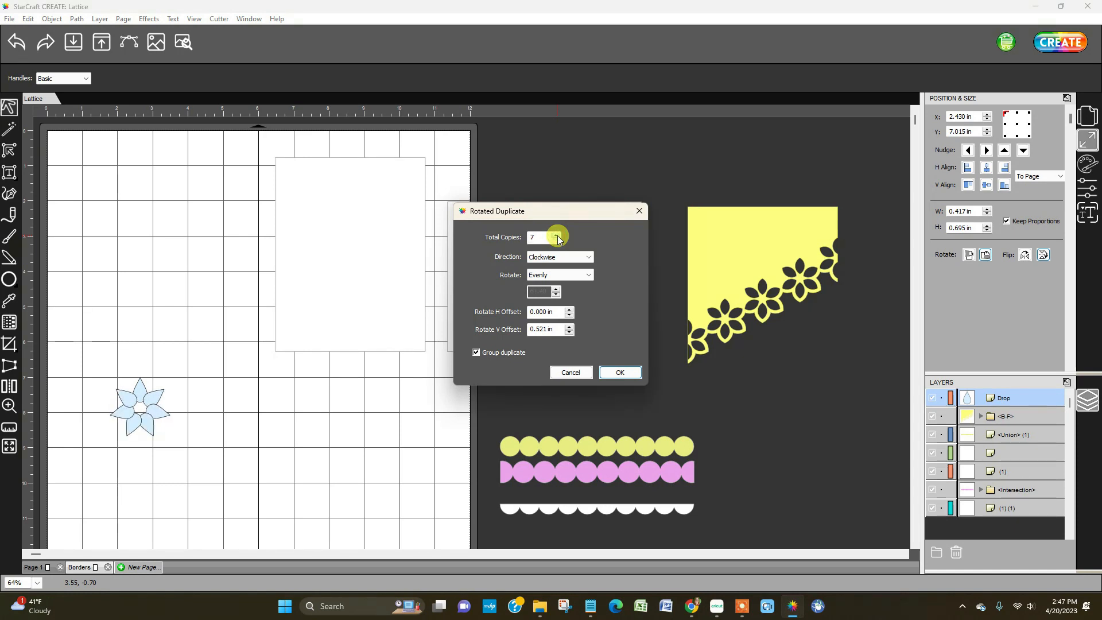
{"action": "left_click", "coordinate": [626, 373]}
{"action": "left_click", "coordinate": [298, 378]}
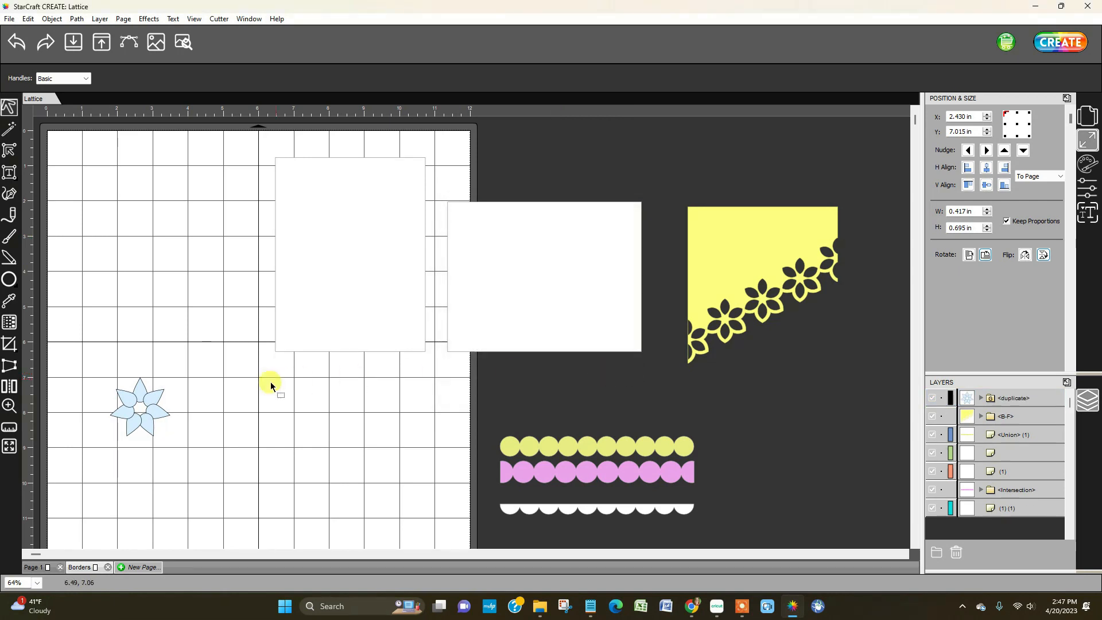
Step: Weld the grouped seven-petal drop flower into a single shape with Union
{"action": "left_click_drag", "start_coordinate": [82, 367], "coordinate": [209, 452]}
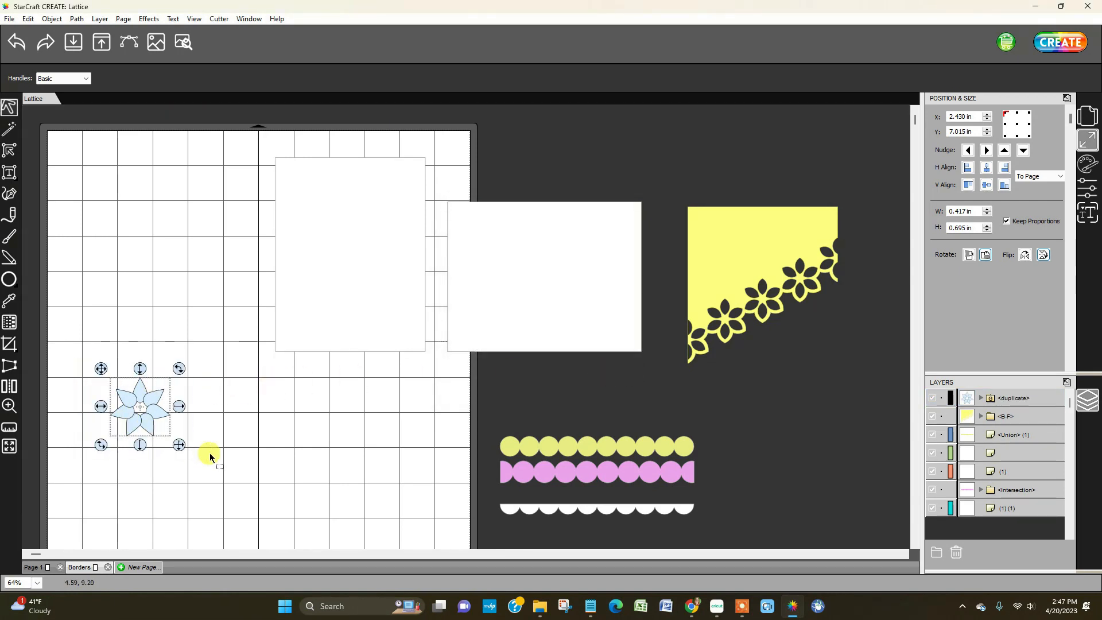
{"action": "left_click", "coordinate": [77, 18]}
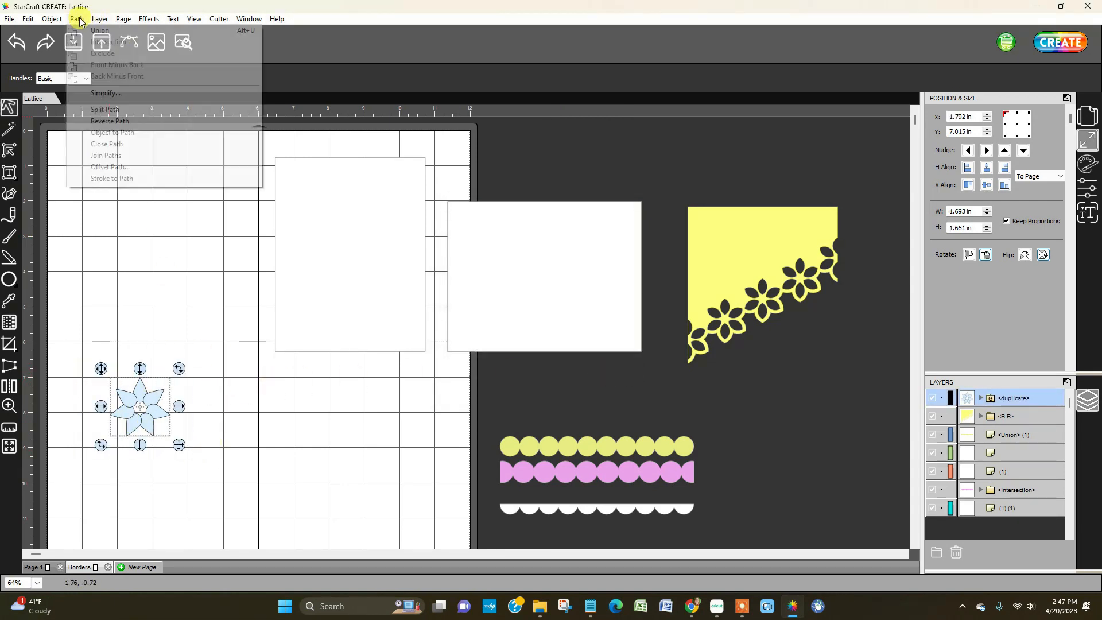
{"action": "left_click", "coordinate": [88, 30]}
{"action": "left_click", "coordinate": [256, 383]}
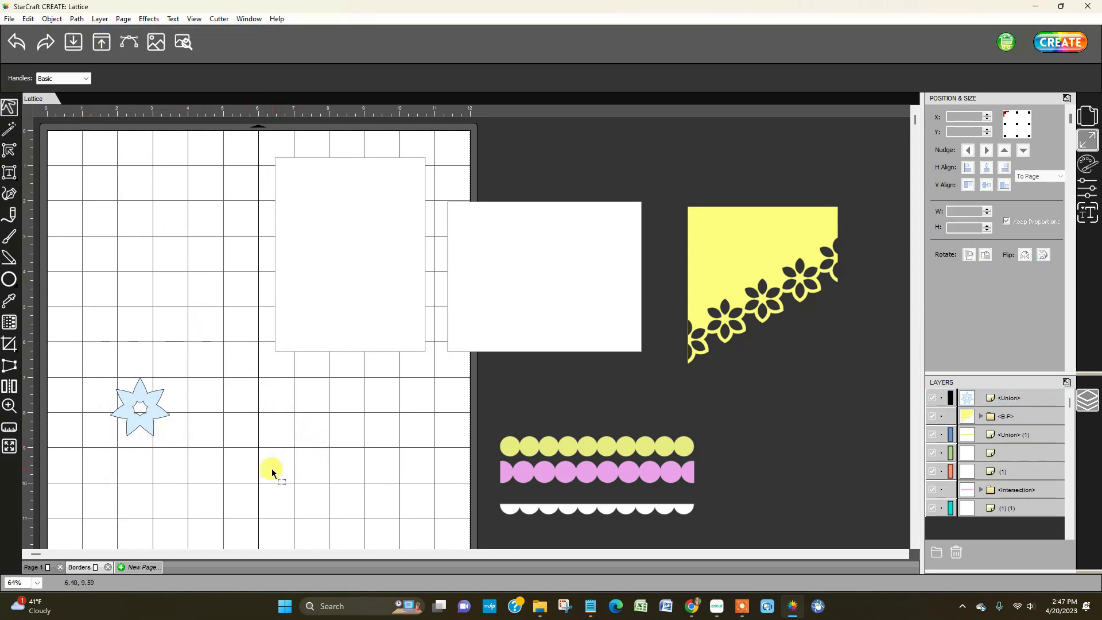
Step: Undo the union, the rotated duplication and the drop's previous move
{"action": "left_click", "coordinate": [142, 396]}
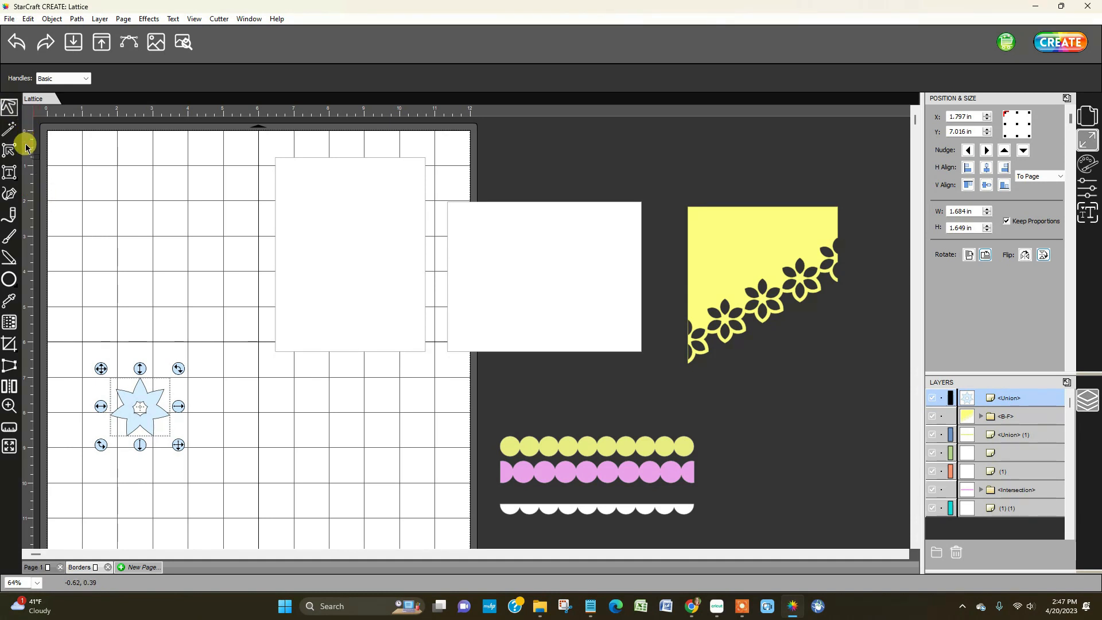
{"action": "left_click", "coordinate": [158, 259]}
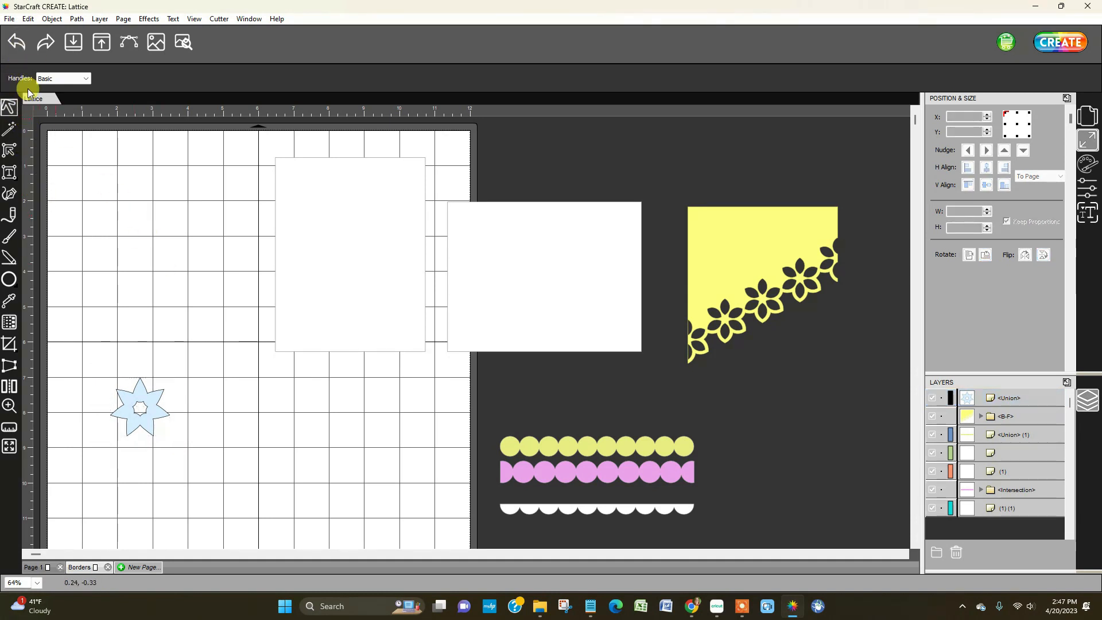
{"action": "left_click", "coordinate": [16, 41]}
{"action": "left_click", "coordinate": [16, 41]}
{"action": "left_click", "coordinate": [16, 41]}
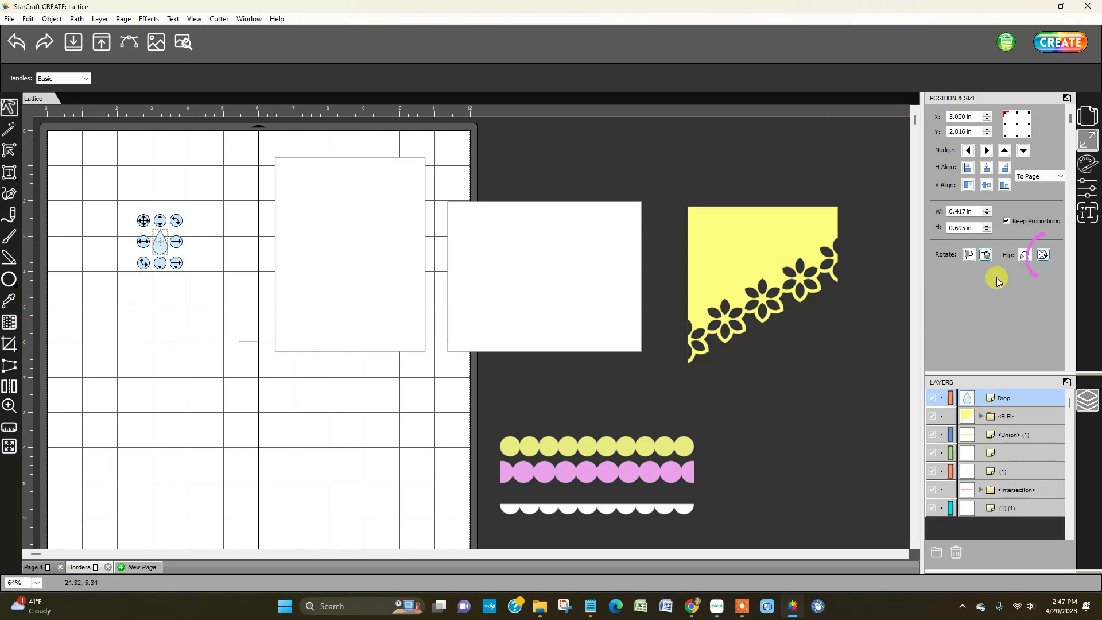
Step: Flip the drop shape vertically so its point faces down, and keep it selected
{"action": "left_click", "coordinate": [1025, 256]}
{"action": "left_click", "coordinate": [1043, 255]}
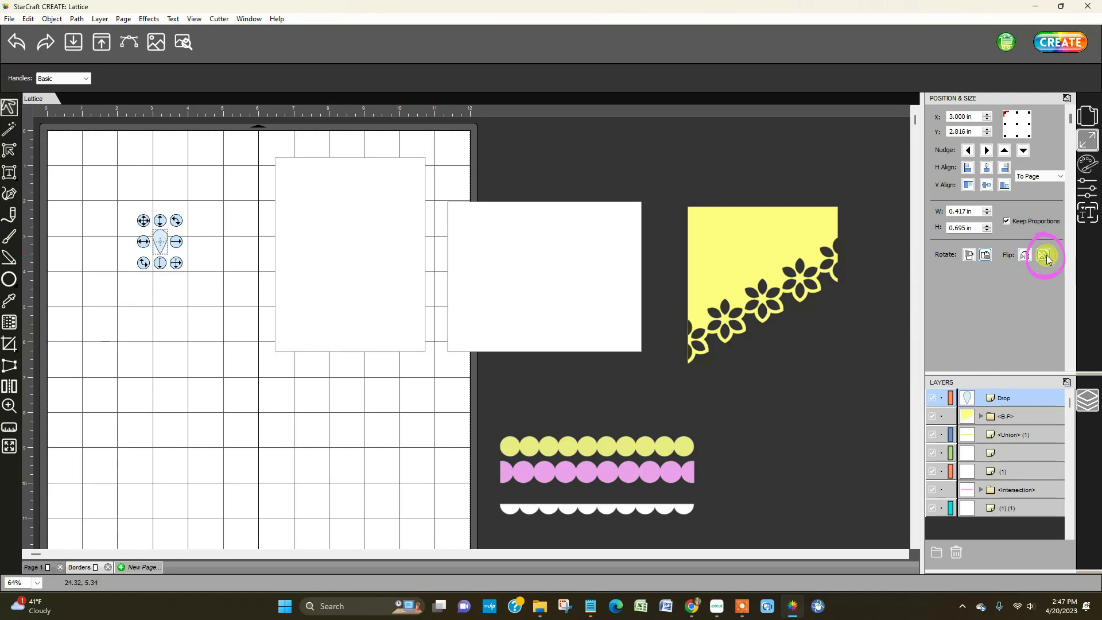
{"action": "left_click", "coordinate": [171, 356]}
{"action": "left_click", "coordinate": [162, 241]}
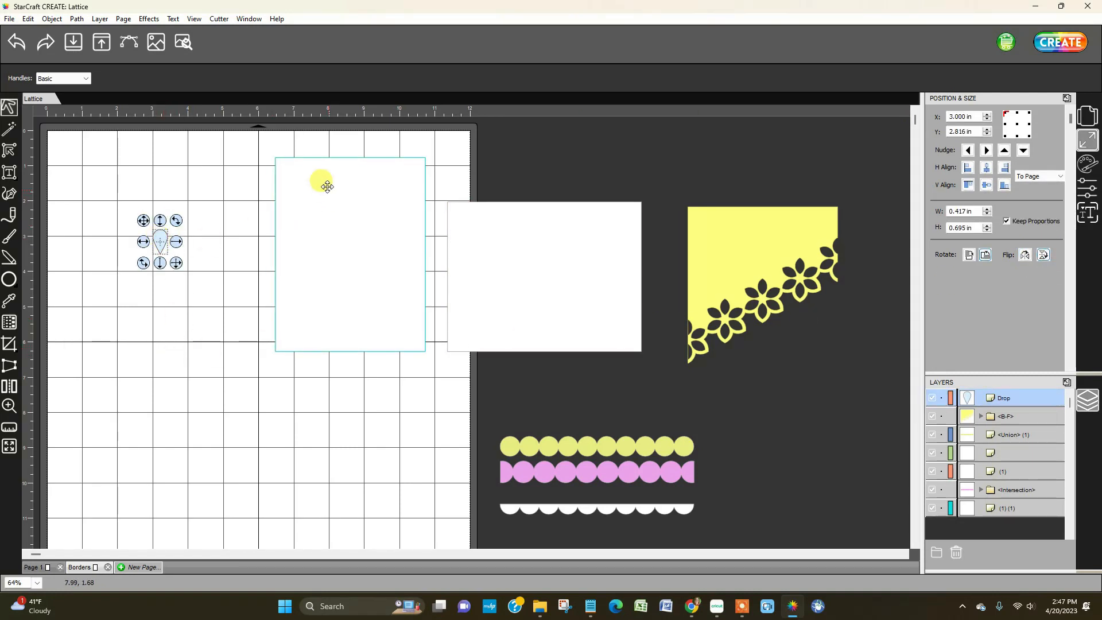
Step: Create an ungrouped flower from the flipped drop with Rotated Duplicate, using 8 total copies spaced evenly clockwise
{"action": "left_click", "coordinate": [52, 19]}
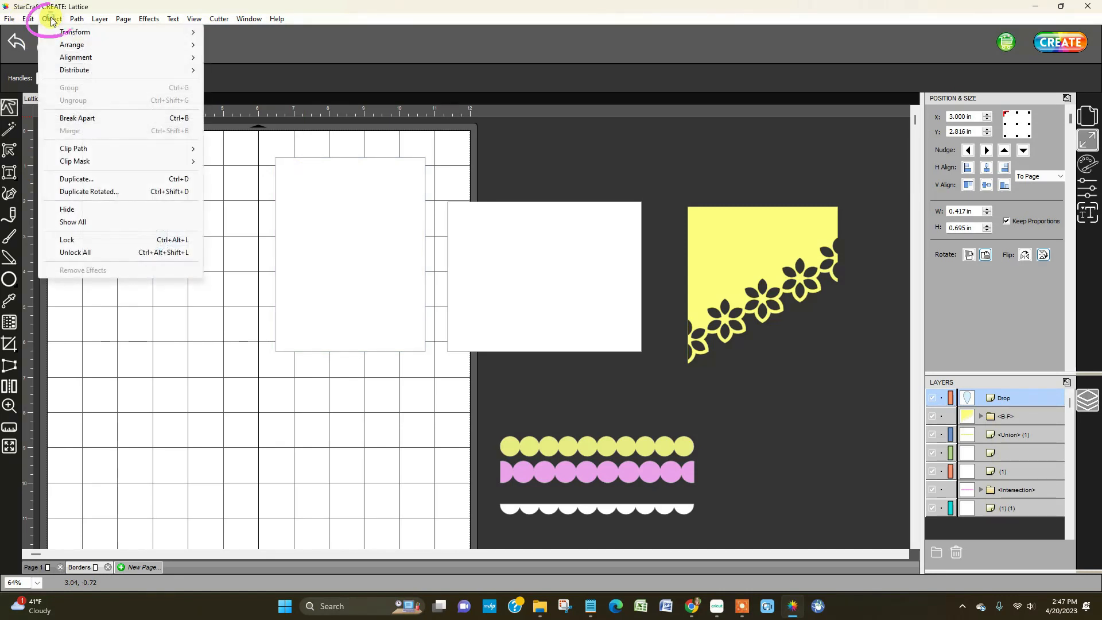
{"action": "left_click", "coordinate": [74, 190]}
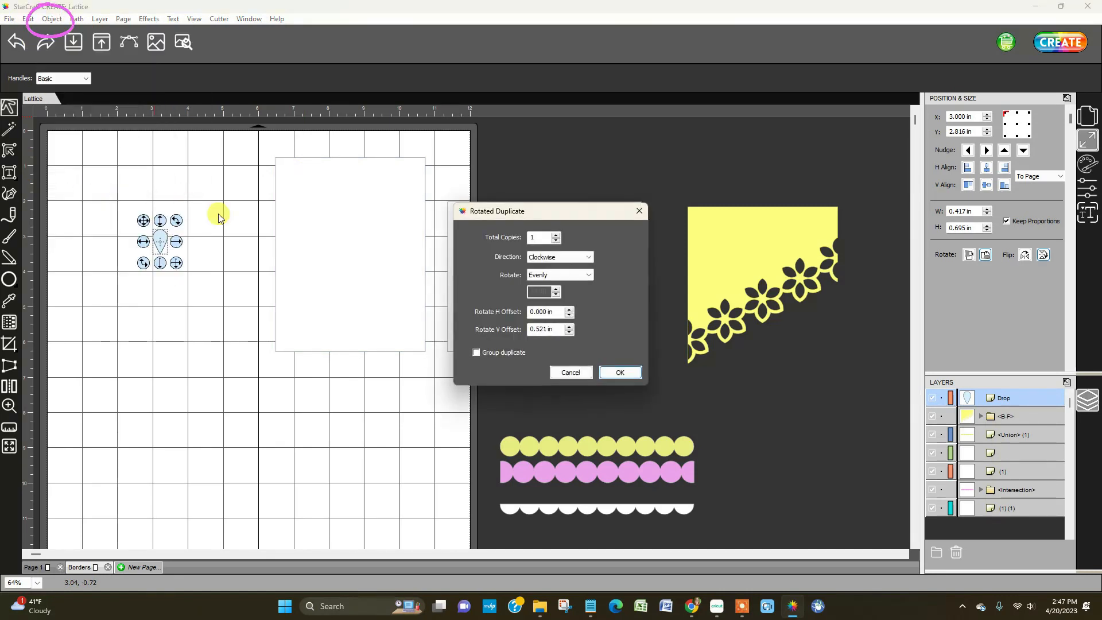
{"action": "left_click", "coordinate": [556, 234]}
{"action": "left_click", "coordinate": [557, 235]}
{"action": "left_click", "coordinate": [556, 234]}
{"action": "left_click", "coordinate": [556, 235]}
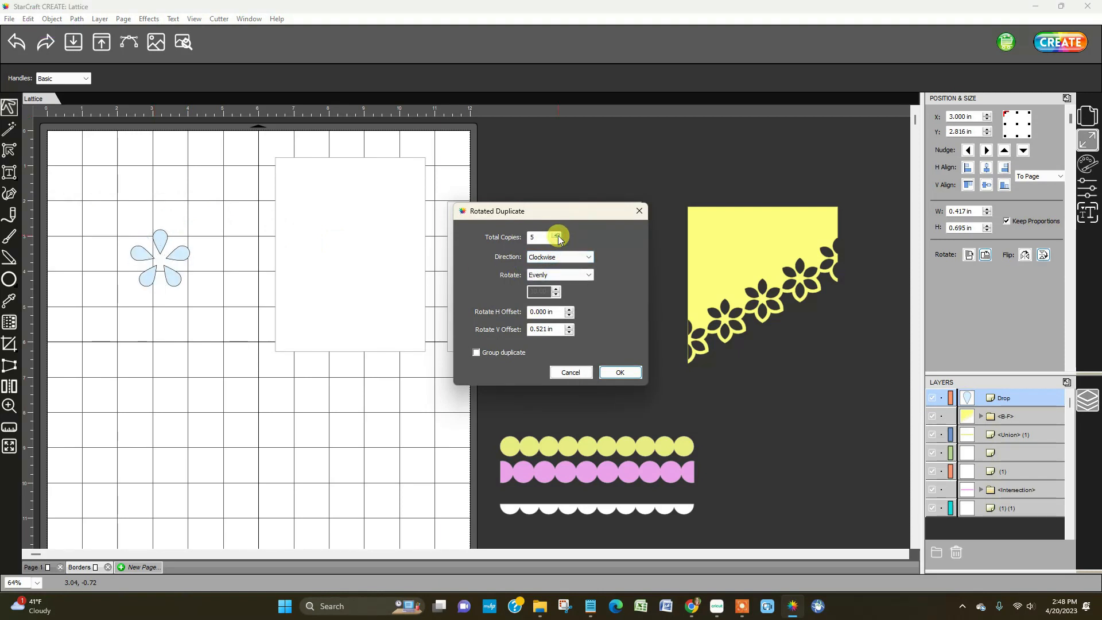
{"action": "left_click", "coordinate": [556, 234]}
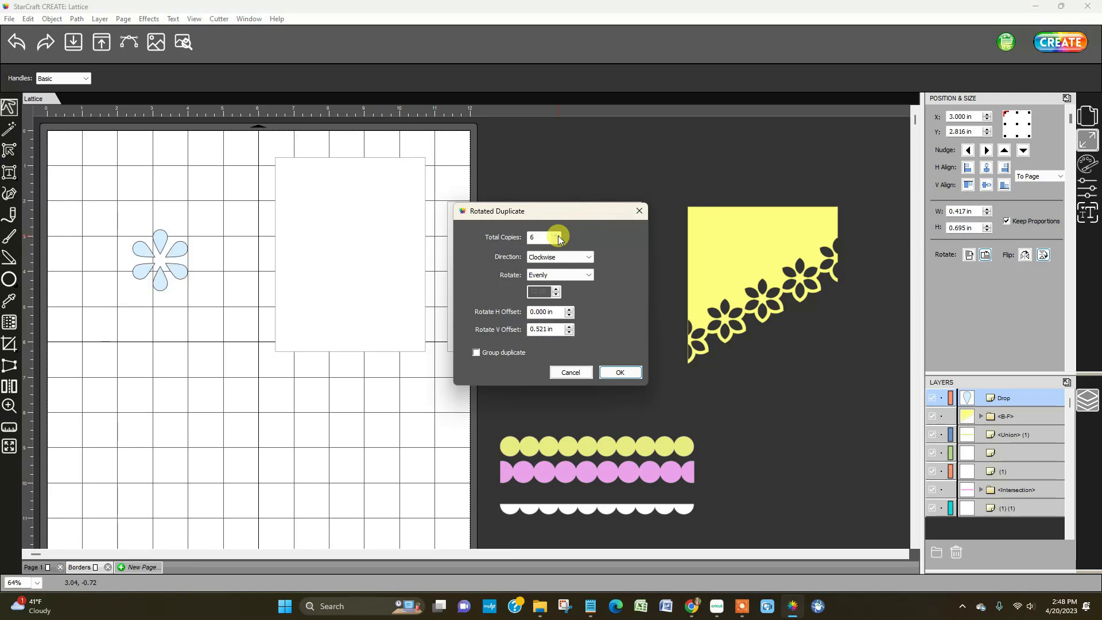
{"action": "left_click", "coordinate": [557, 235]}
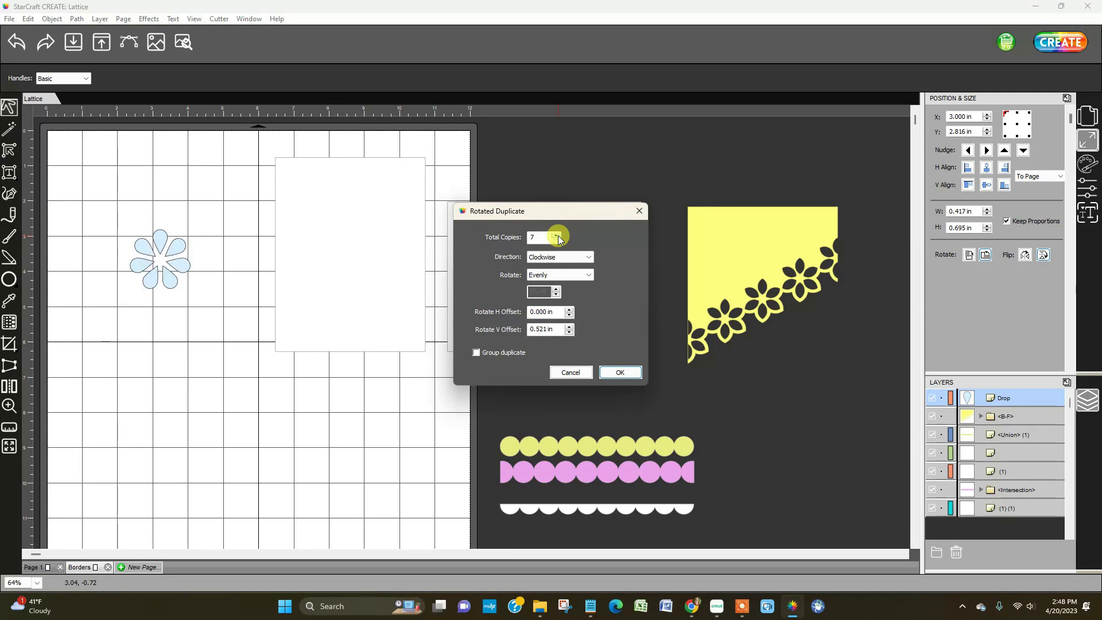
{"action": "left_click", "coordinate": [557, 234]}
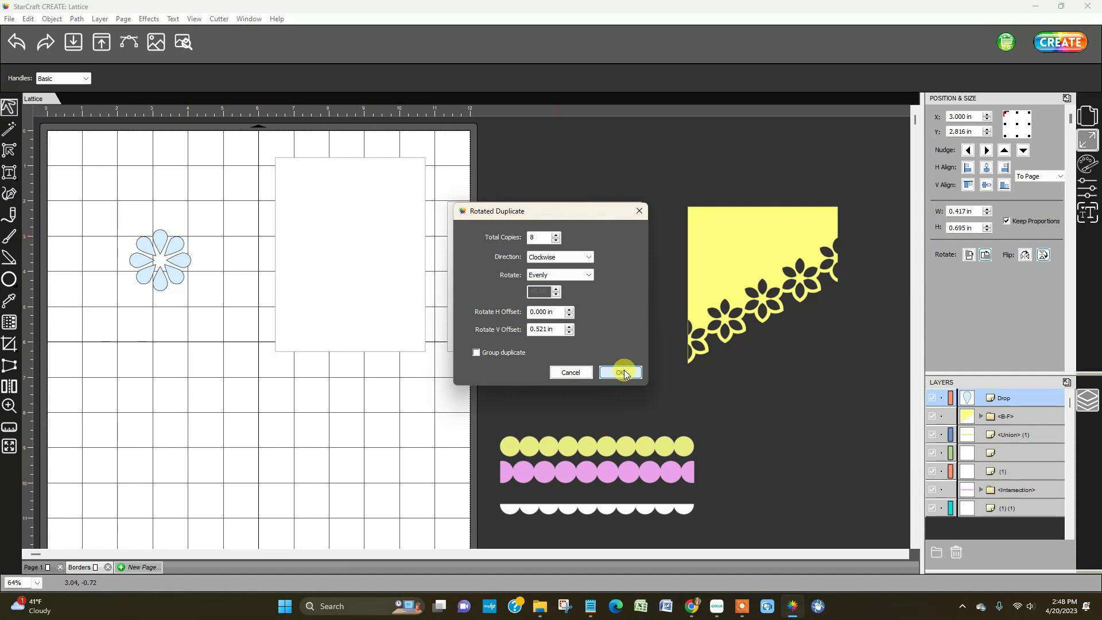
{"action": "left_click", "coordinate": [625, 371]}
Step: Group all the petals of the eight-petal drop flower and keep the group selected
{"action": "left_click_drag", "start_coordinate": [70, 201], "coordinate": [212, 321]}
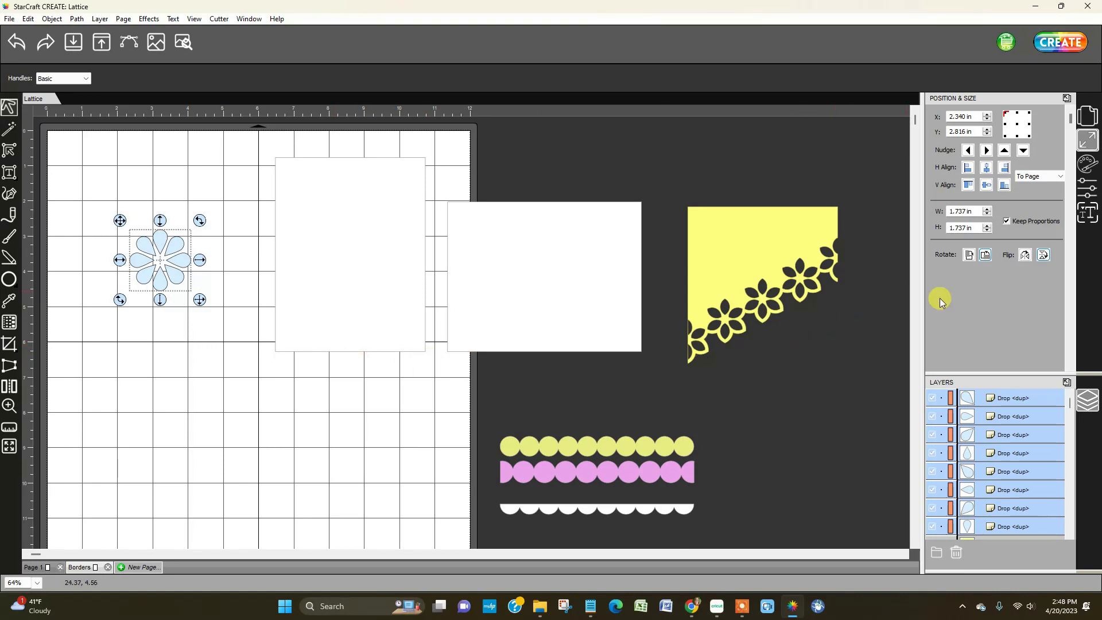
{"action": "left_click", "coordinate": [51, 19]}
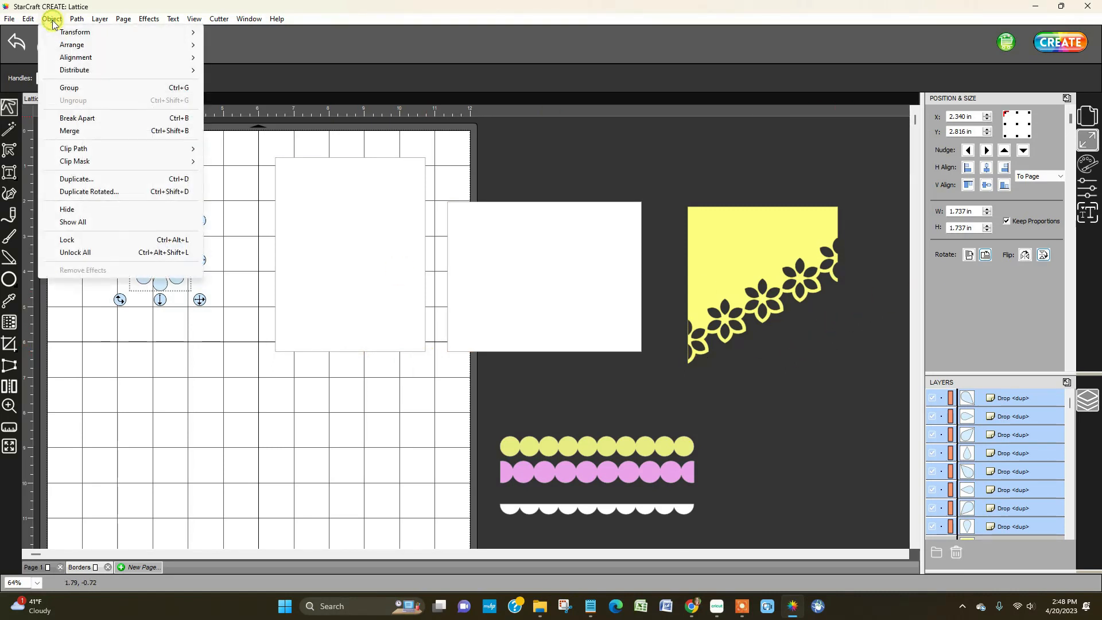
{"action": "left_click", "coordinate": [77, 20]}
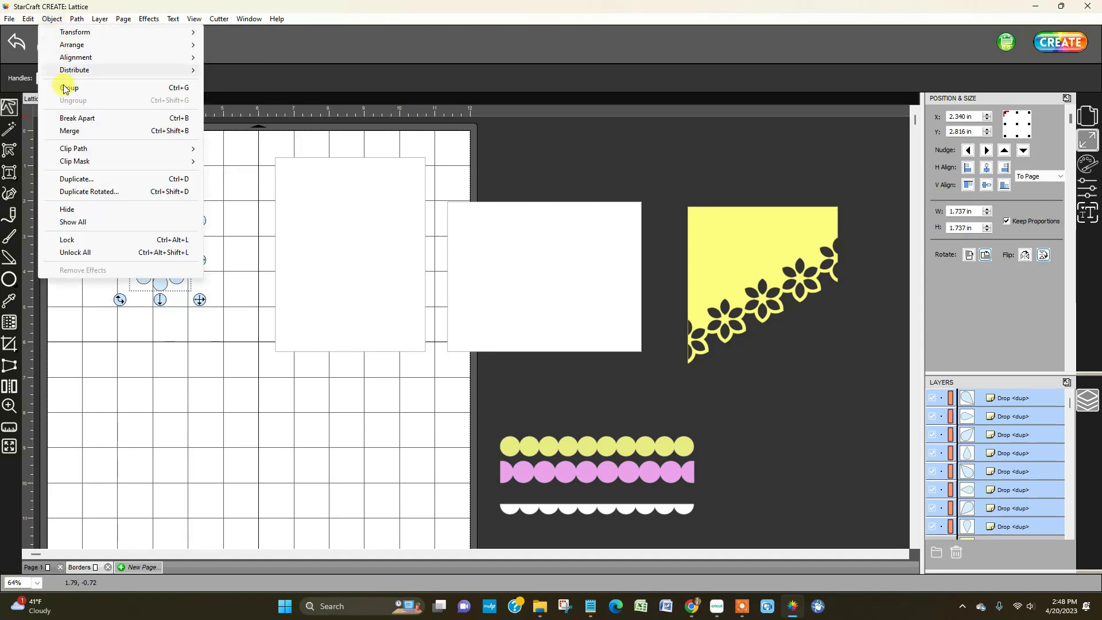
{"action": "left_click", "coordinate": [82, 86]}
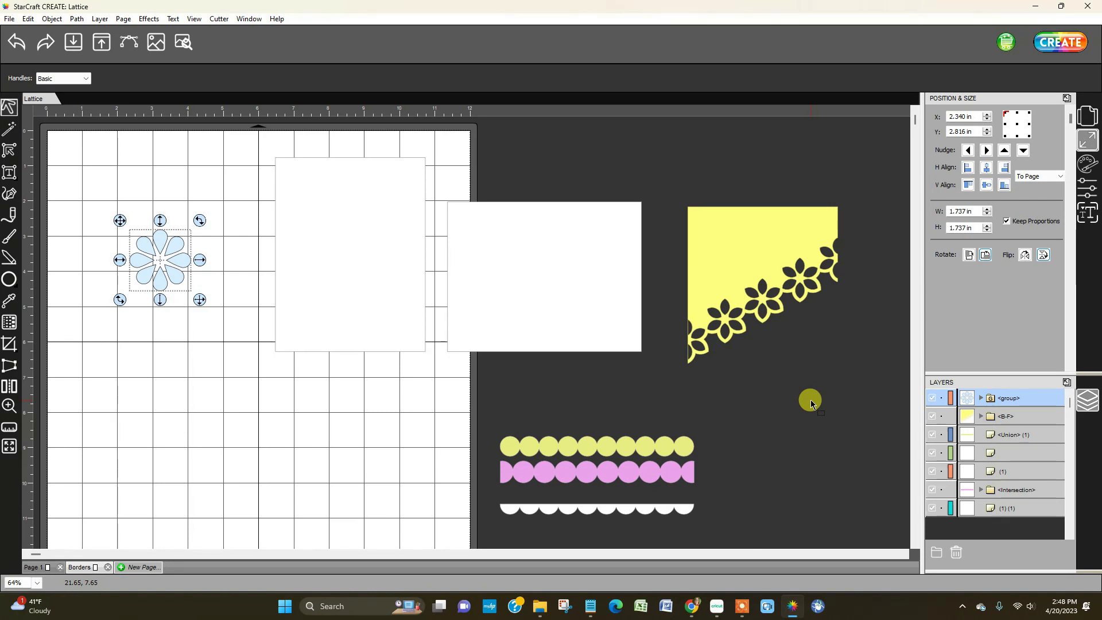
{"action": "left_click", "coordinate": [303, 400]}
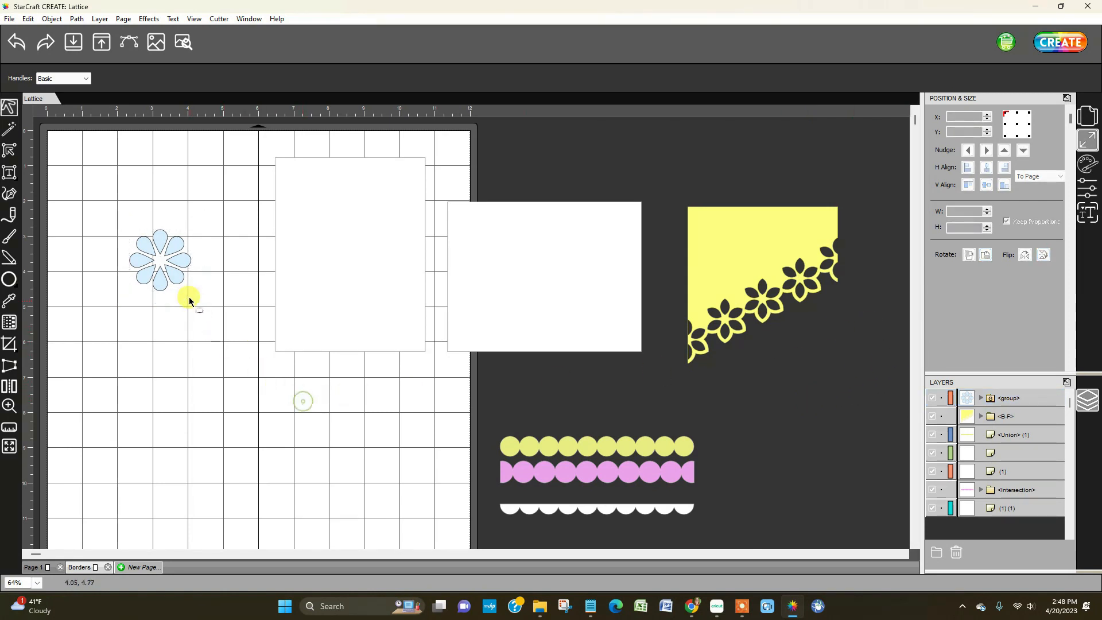
{"action": "left_click", "coordinate": [165, 270]}
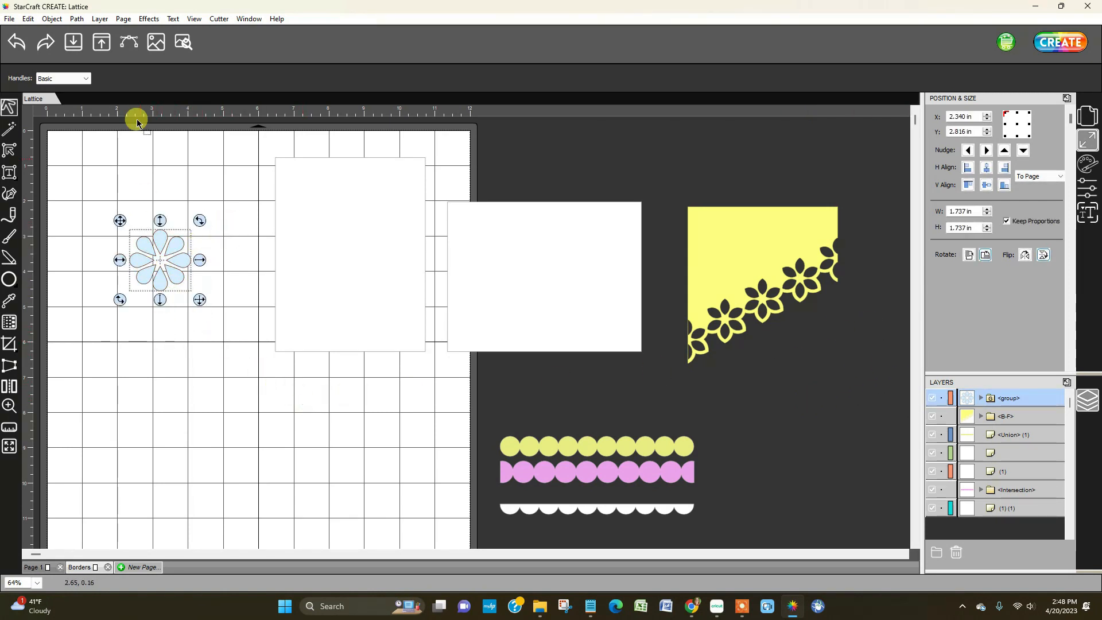
Step: Add another Drop shape from the library and place it on the page below the eight-petal flower
{"action": "left_click", "coordinate": [155, 41]}
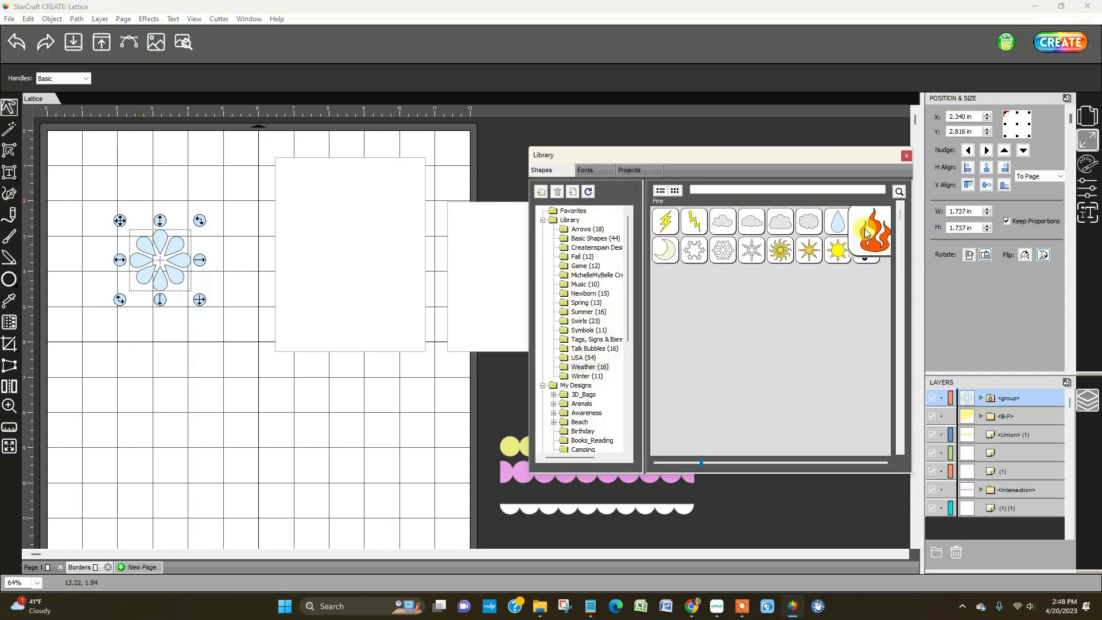
{"action": "double_click", "coordinate": [838, 221]}
{"action": "left_click_drag", "start_coordinate": [177, 270], "coordinate": [202, 424]}
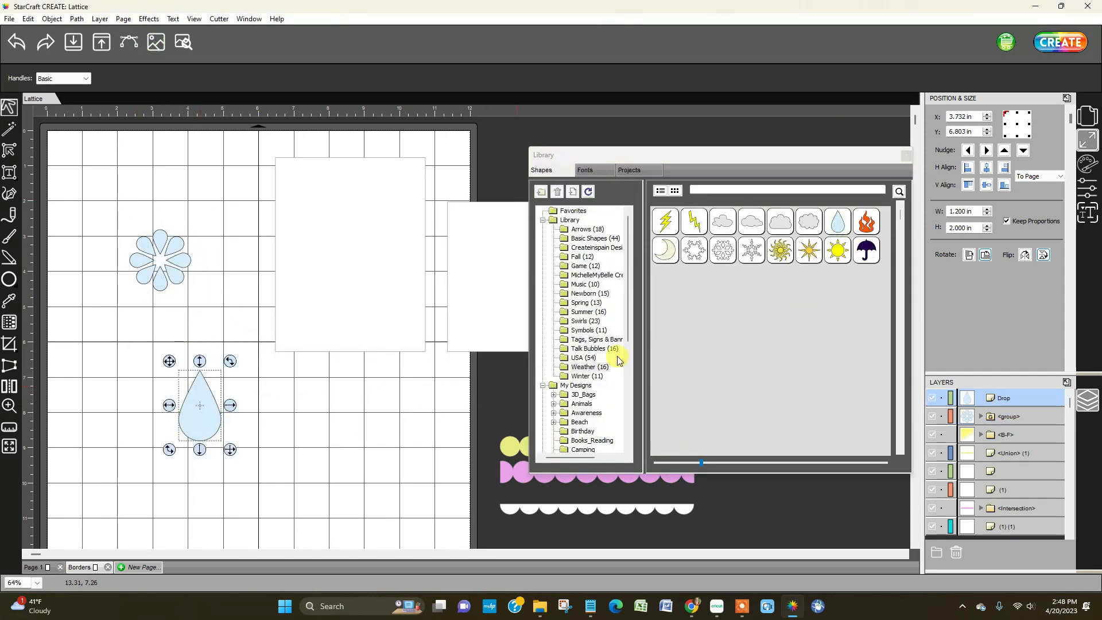
{"action": "left_click", "coordinate": [904, 155]}
Step: Flip the new drop vertically, shrink it to about 0.73 by 1.21 in and position it directly beneath the flower
{"action": "left_click", "coordinate": [1042, 255]}
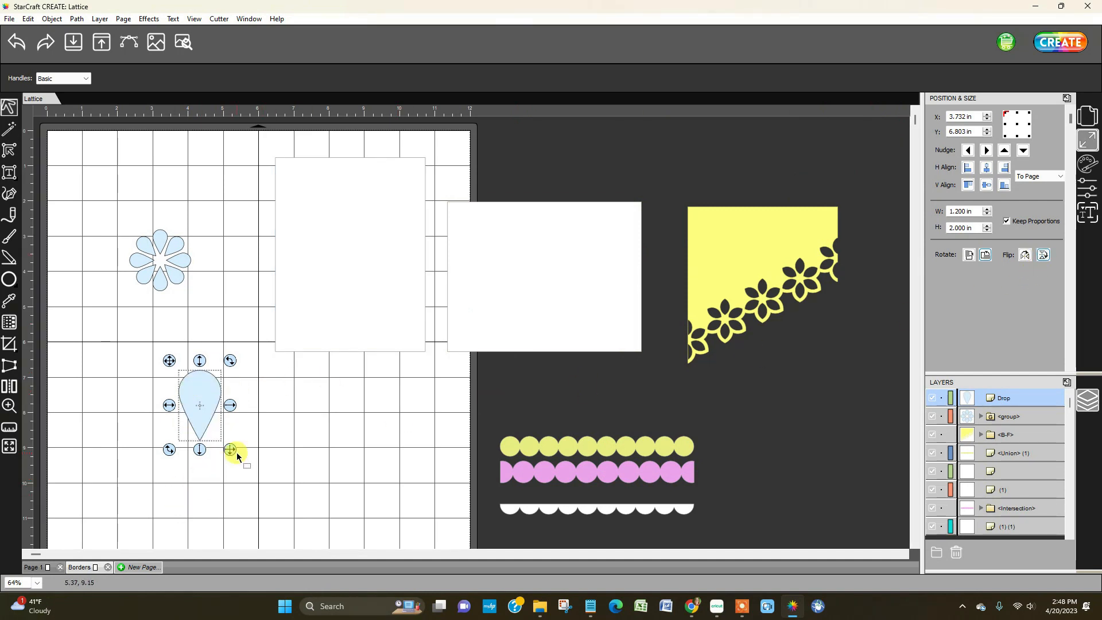
{"action": "left_click_drag", "start_coordinate": [230, 447], "coordinate": [214, 427]}
{"action": "left_click_drag", "start_coordinate": [184, 384], "coordinate": [157, 379]}
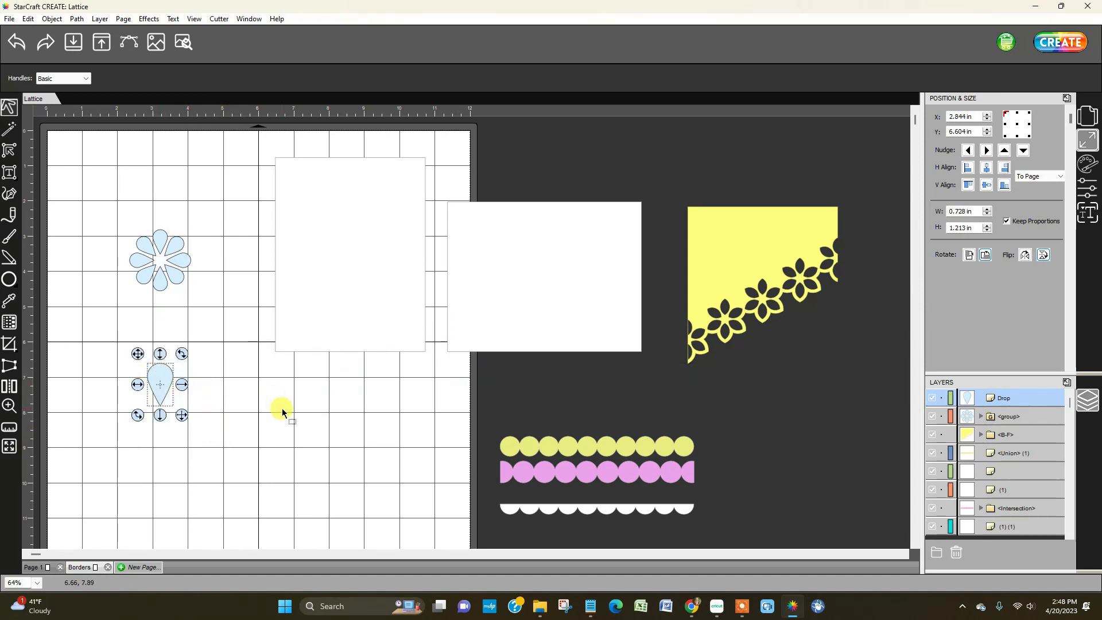
Step: Create a grouped six-petal flower from the new drop with Rotated Duplicate, using 6 evenly spaced clockwise copies and a 0.710 in vertical offset
{"action": "left_click", "coordinate": [51, 19]}
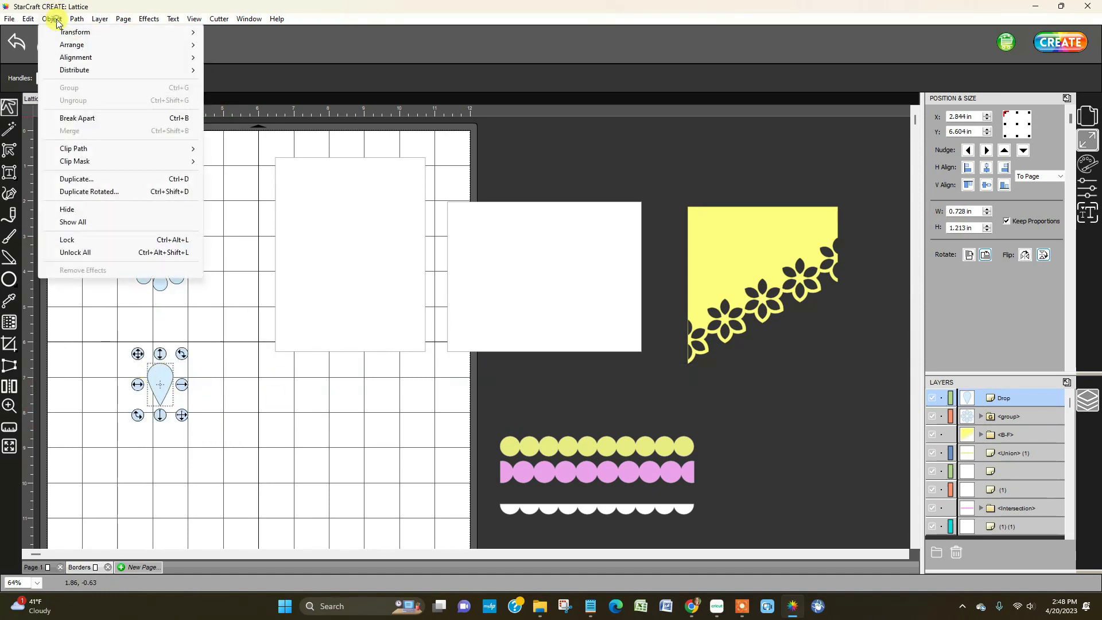
{"action": "left_click", "coordinate": [89, 191]}
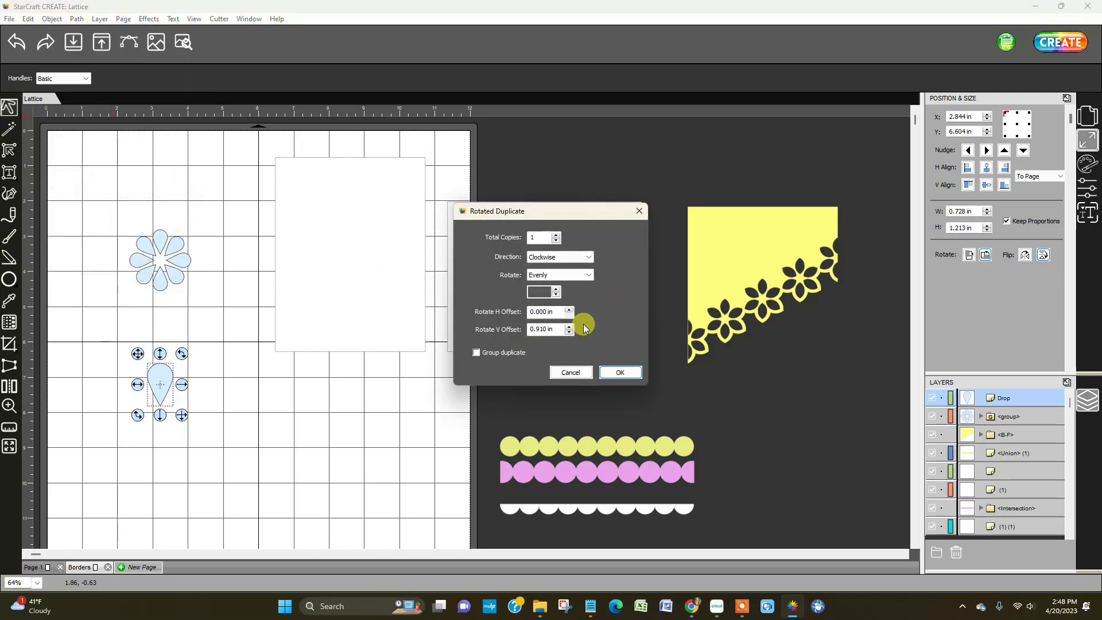
{"action": "left_click", "coordinate": [587, 274]}
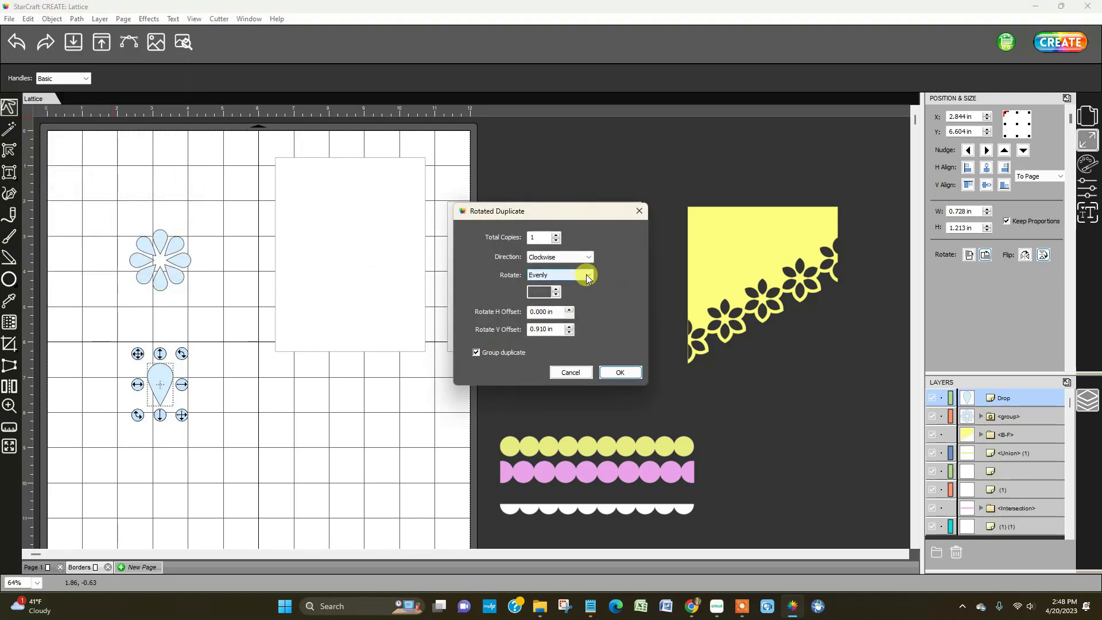
{"action": "left_click", "coordinate": [618, 280]}
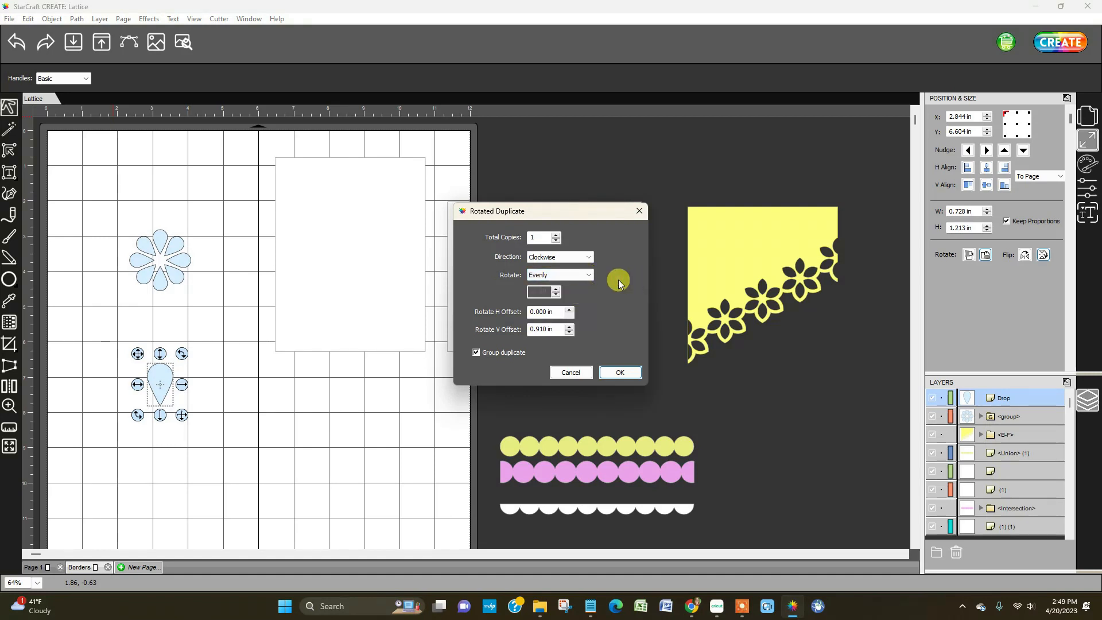
{"action": "left_click", "coordinate": [569, 332]}
{"action": "left_click", "coordinate": [569, 332]}
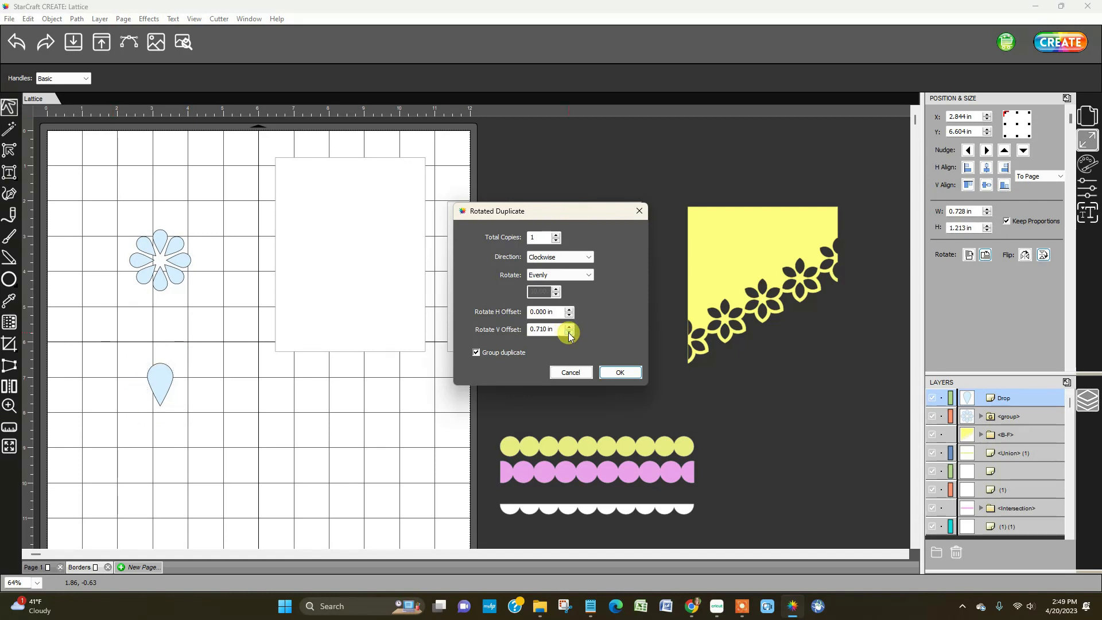
{"action": "left_click", "coordinate": [556, 235]}
{"action": "left_click", "coordinate": [557, 235]}
{"action": "left_click", "coordinate": [556, 235]}
{"action": "left_click", "coordinate": [556, 235]}
{"action": "left_click", "coordinate": [556, 235]}
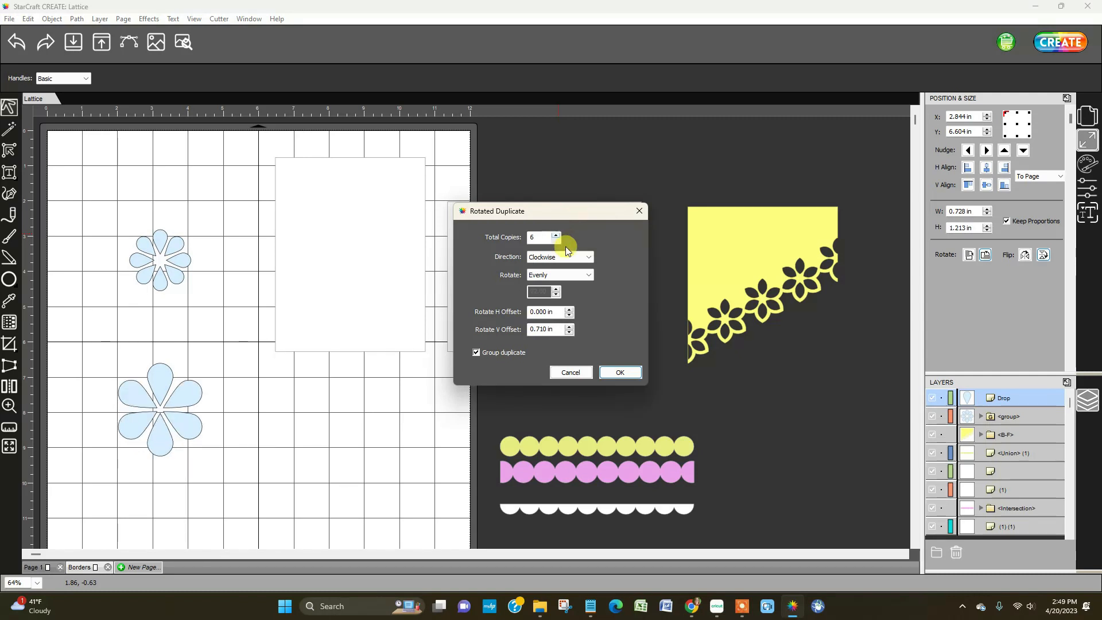
{"action": "left_click", "coordinate": [620, 372]}
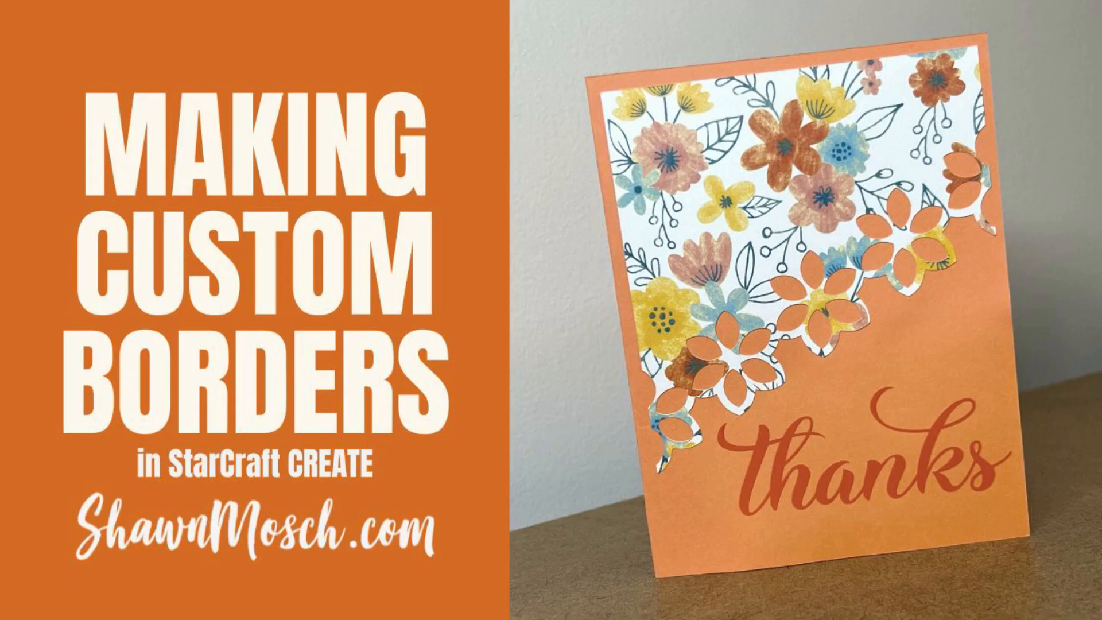